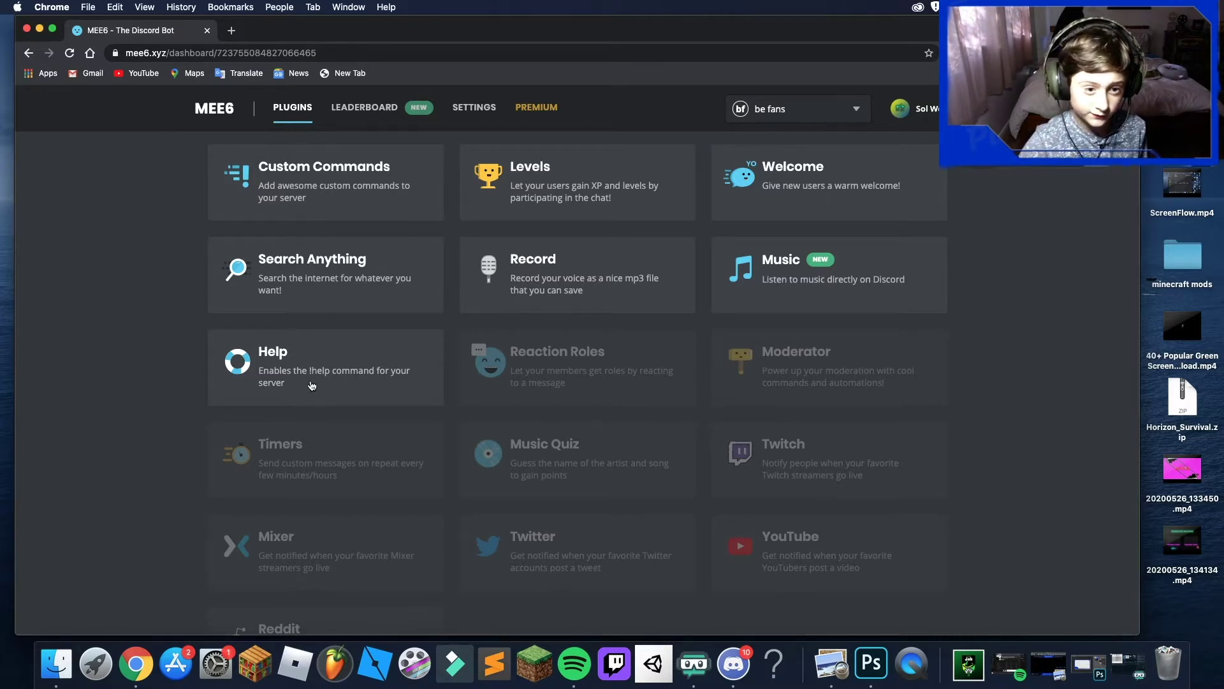
# - Scroll down the be fans MEE6 plugins page to see the available plugins
pyautogui.scroll(-2, 311, 385)
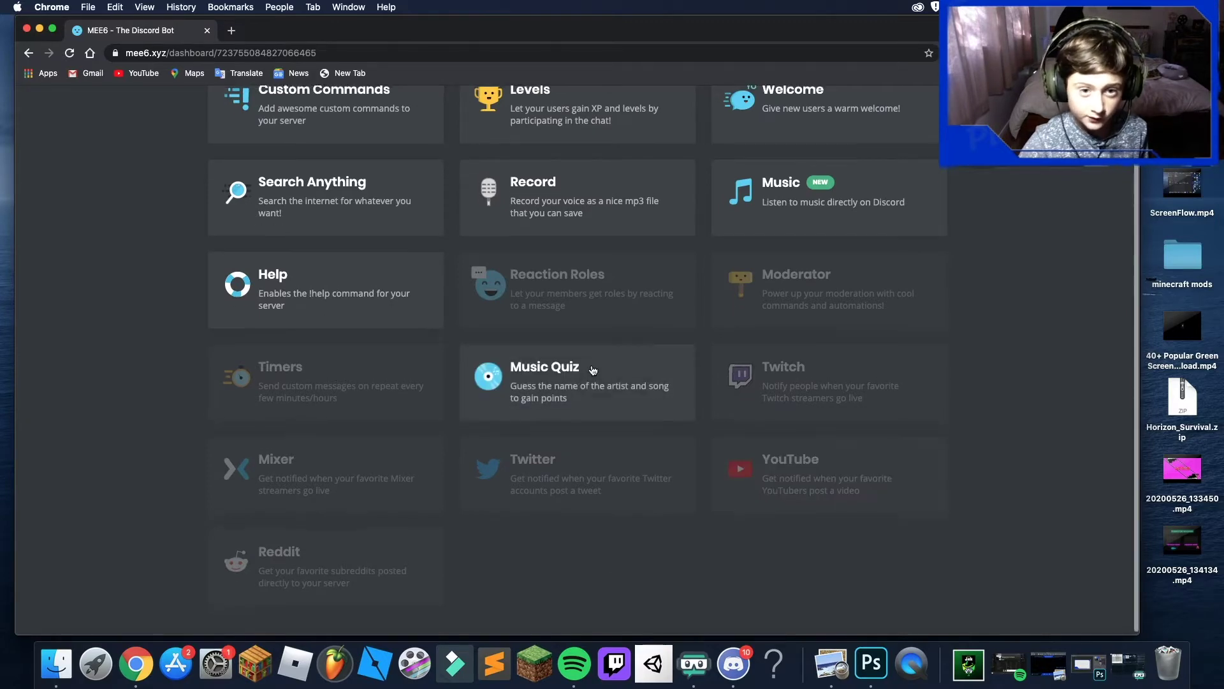
# - In the Levels plugin, send level-up announcements to the custom channel levels
pyautogui.scroll(2, 592, 371)
pyautogui.click(554, 184)
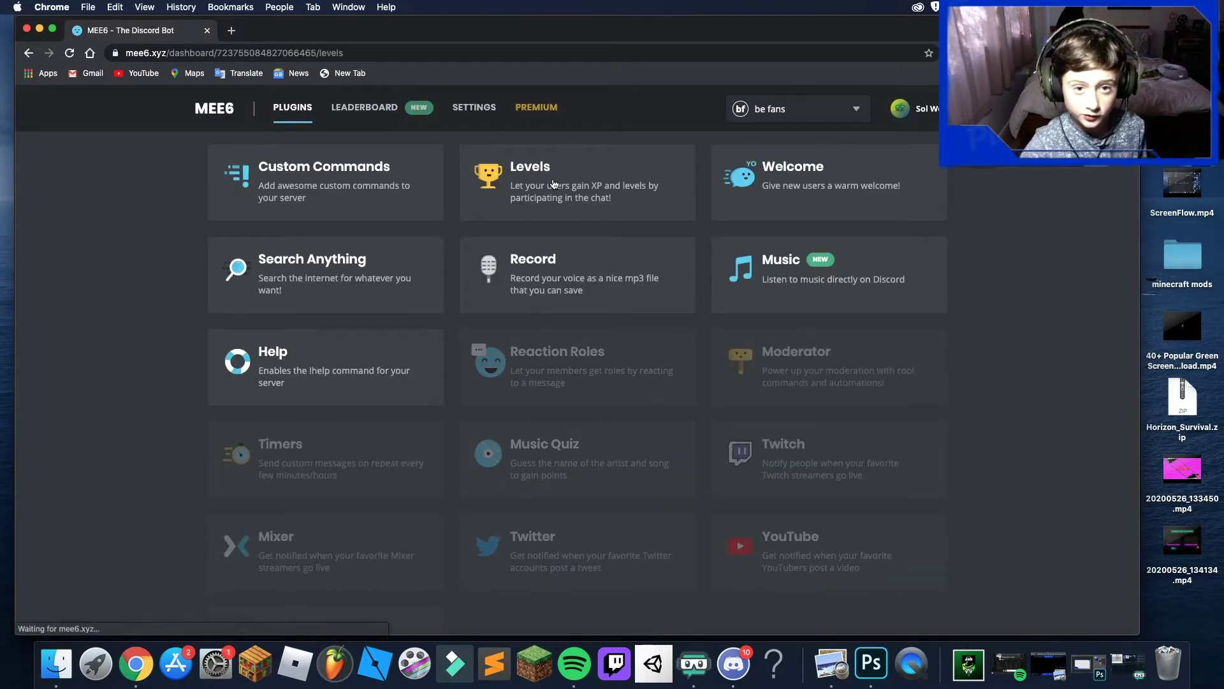
pyautogui.scroll(-2, 597, 305)
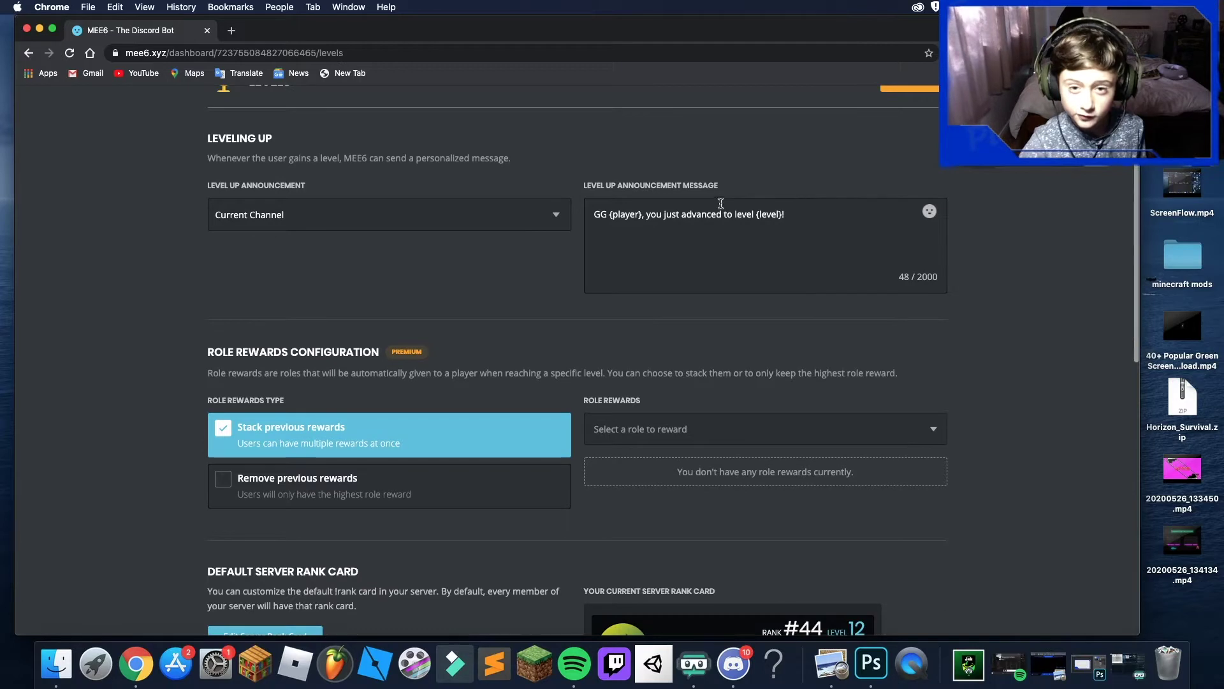
pyautogui.click(464, 218)
pyautogui.scroll(-1, 332, 303)
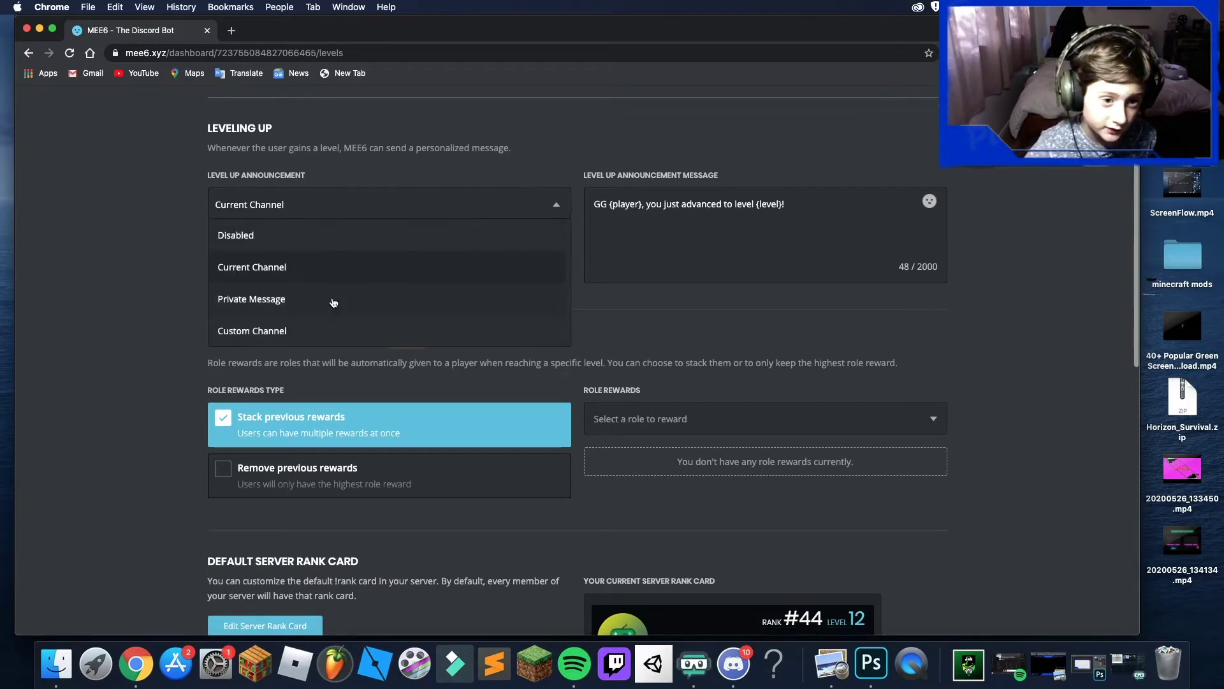
pyautogui.click(321, 326)
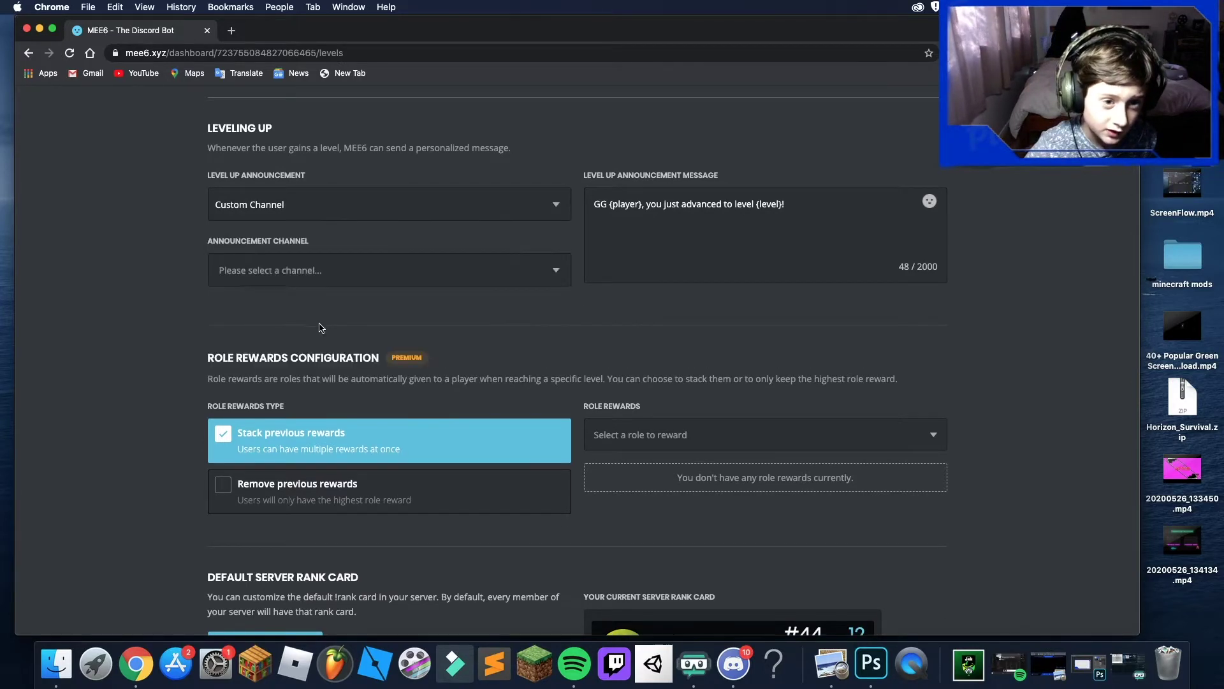
pyautogui.click(319, 270)
pyautogui.scroll(-3, 321, 348)
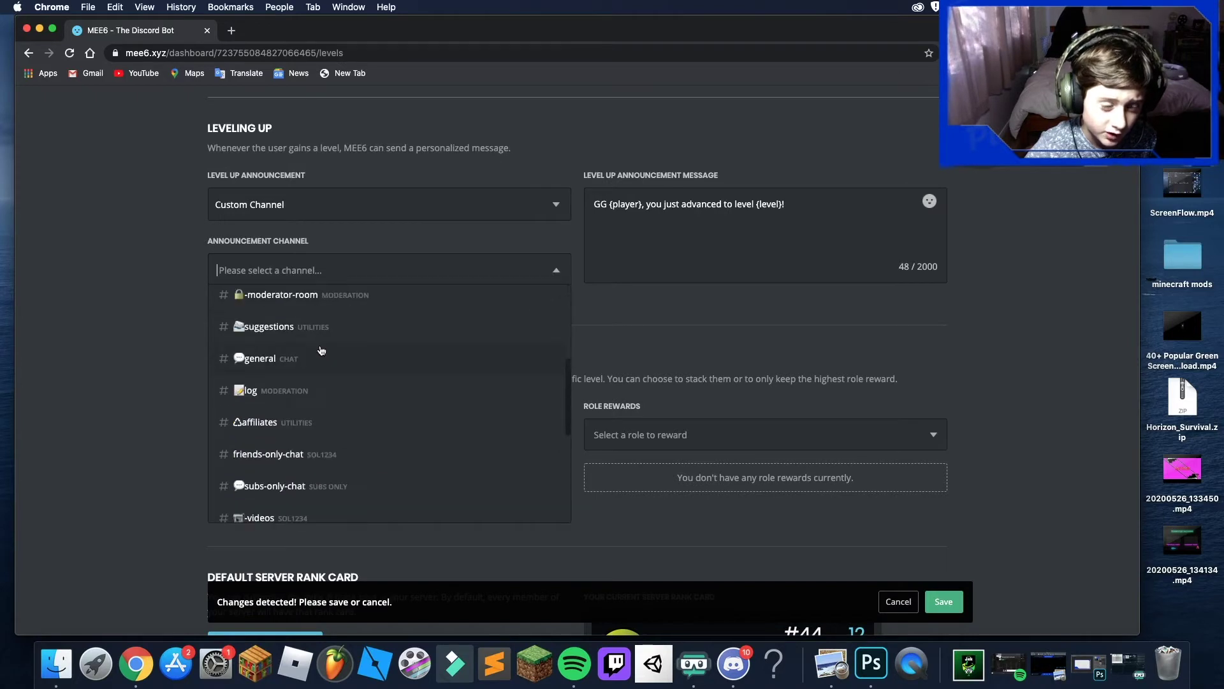
pyautogui.scroll(2, 321, 350)
pyautogui.scroll(-5, 319, 350)
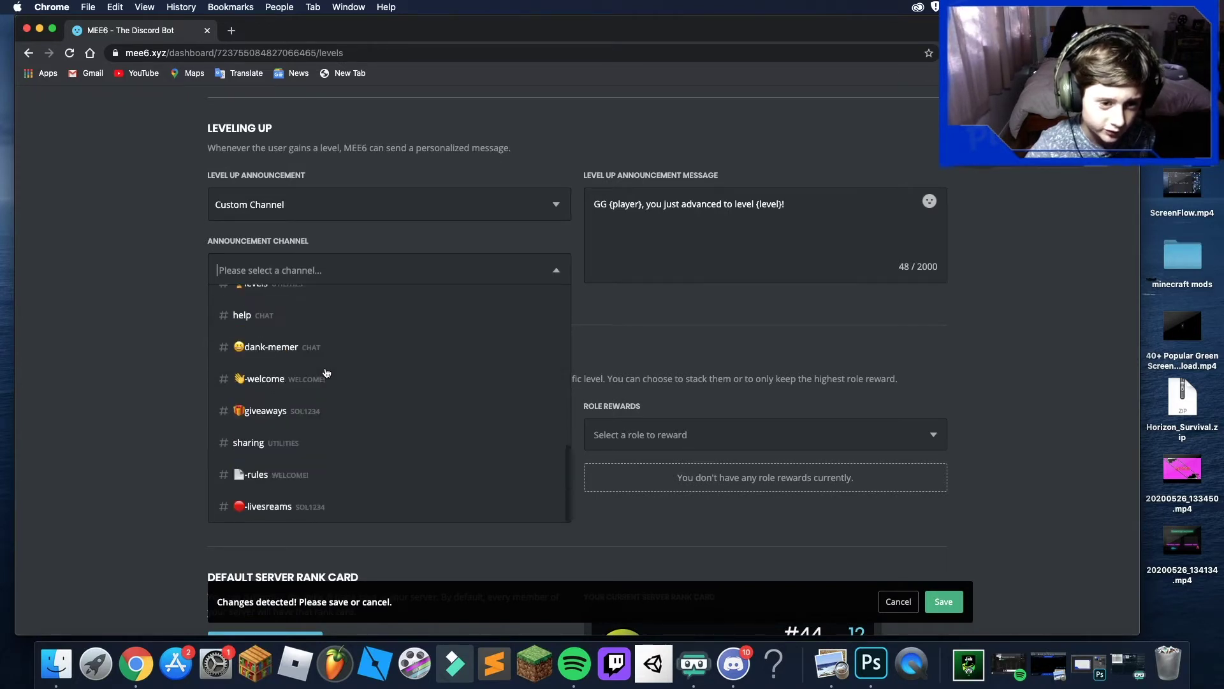
pyautogui.scroll(1, 298, 320)
pyautogui.click(308, 298)
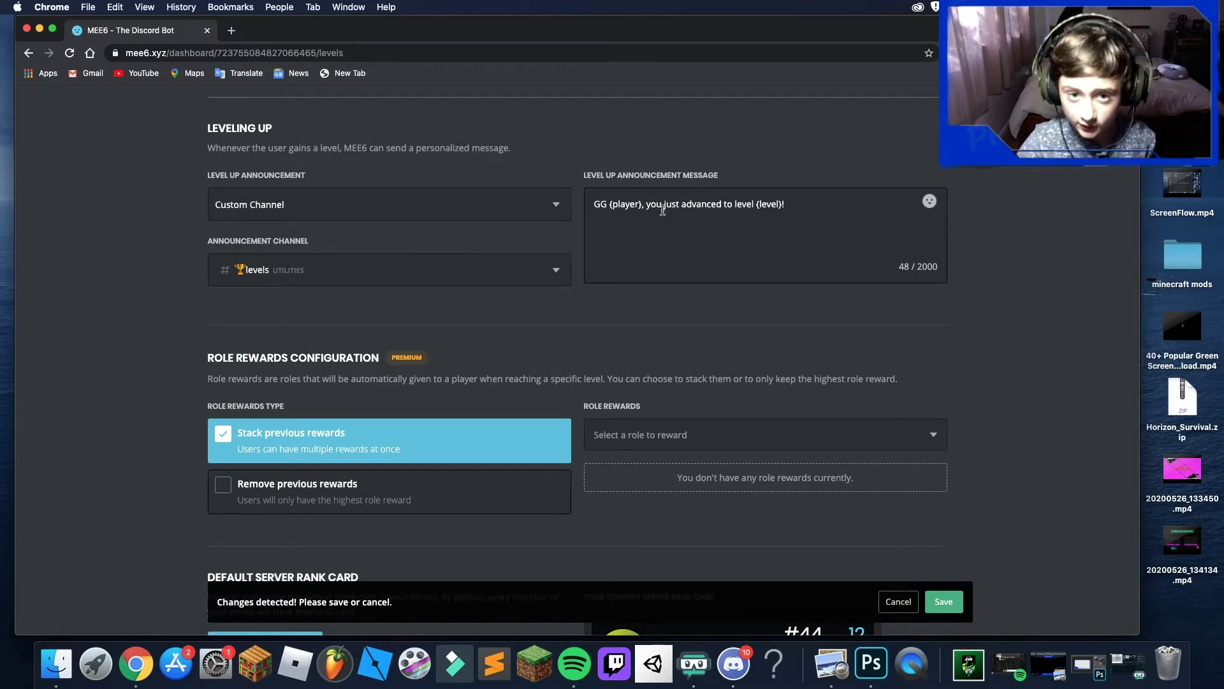
# - Add dank-memer as a No-XP channel in the Levels plugin
pyautogui.scroll(-1, 577, 328)
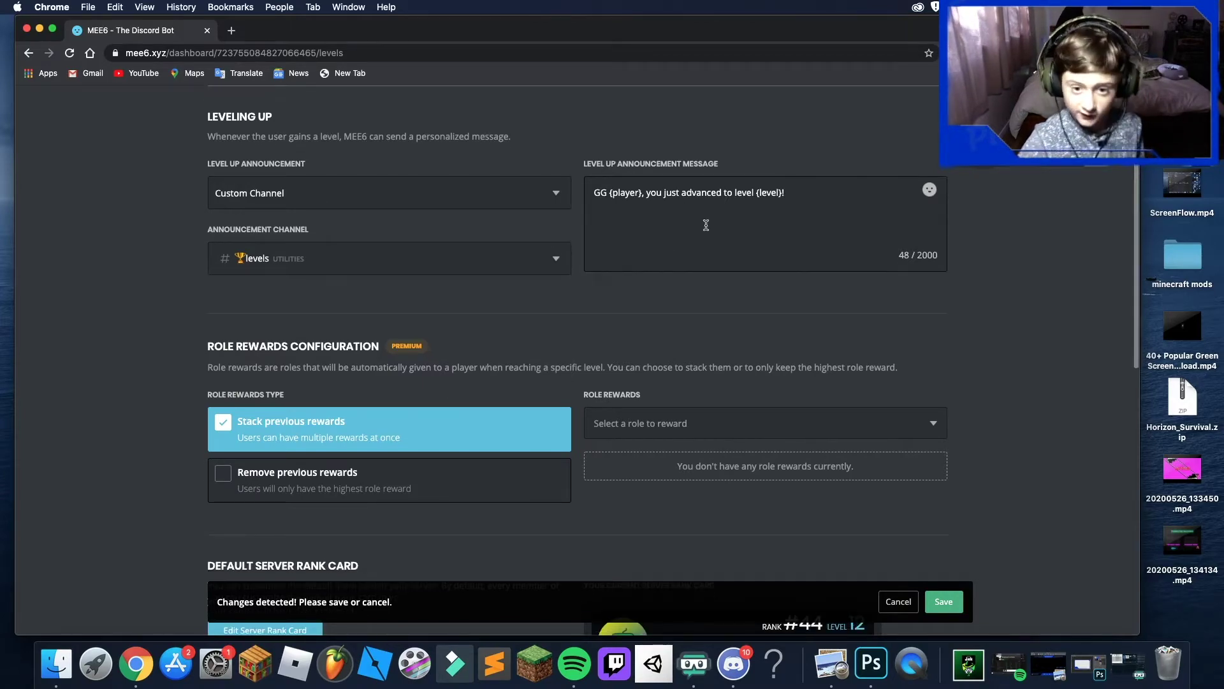
pyautogui.scroll(-3, 699, 255)
pyautogui.scroll(-5, 691, 280)
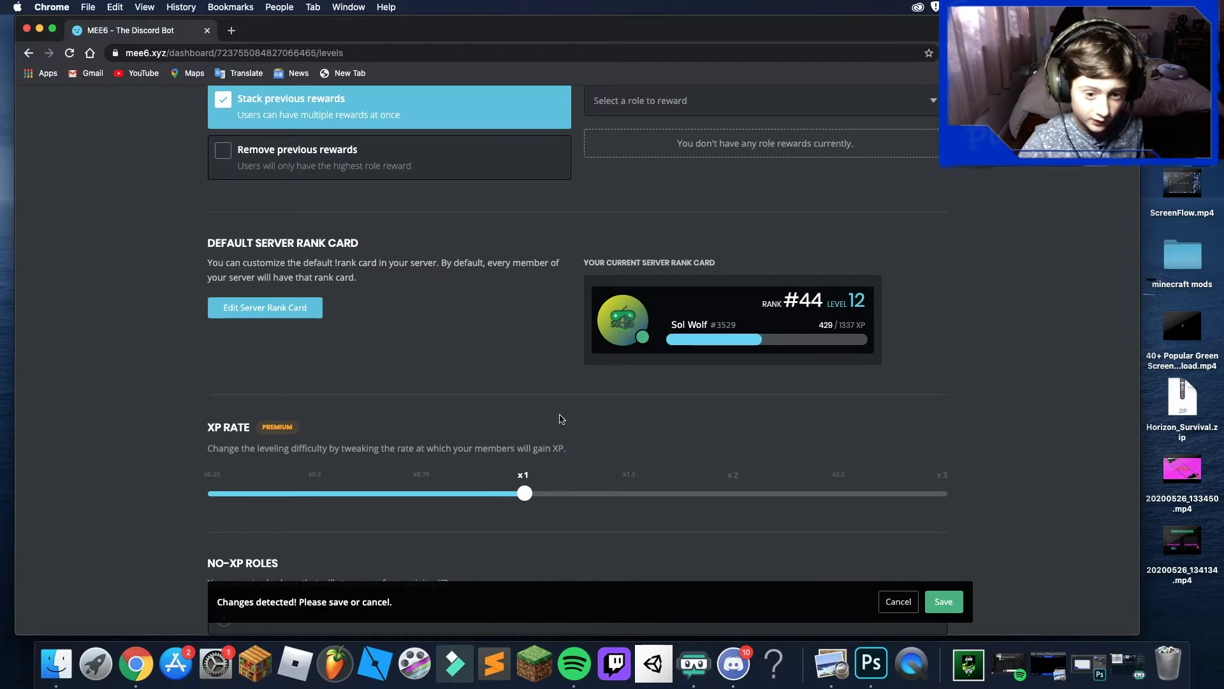
pyautogui.scroll(-6, 381, 277)
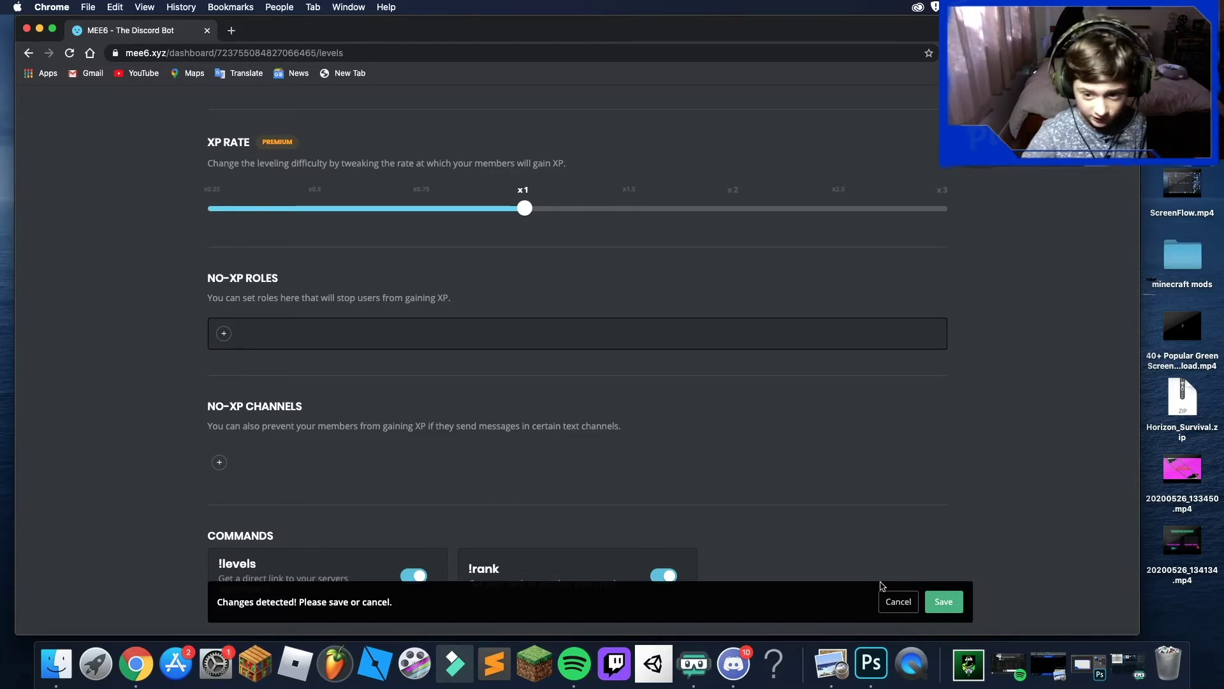
pyautogui.click(217, 463)
pyautogui.scroll(-2, 219, 408)
pyautogui.scroll(5, 219, 383)
pyautogui.scroll(-2, 218, 380)
pyautogui.scroll(3, 218, 370)
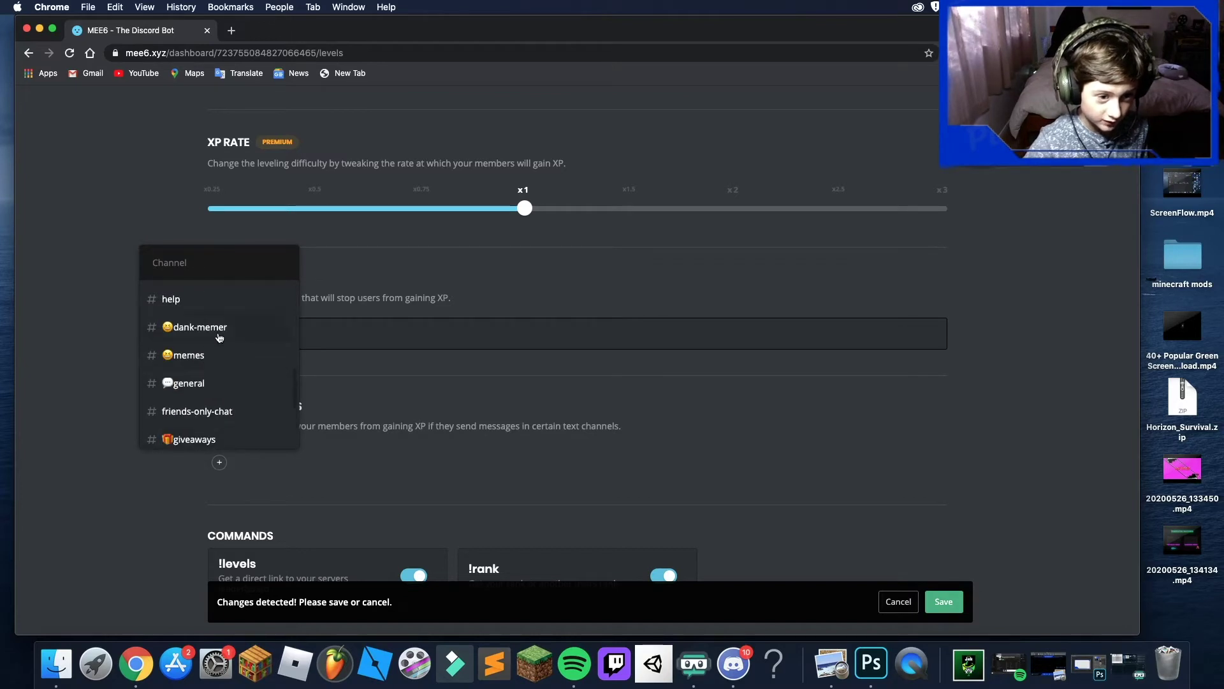
pyautogui.click(218, 329)
# - Save the Levels settings and return to the MEE6 plugin list
pyautogui.click(941, 602)
pyautogui.scroll(15, 237, 151)
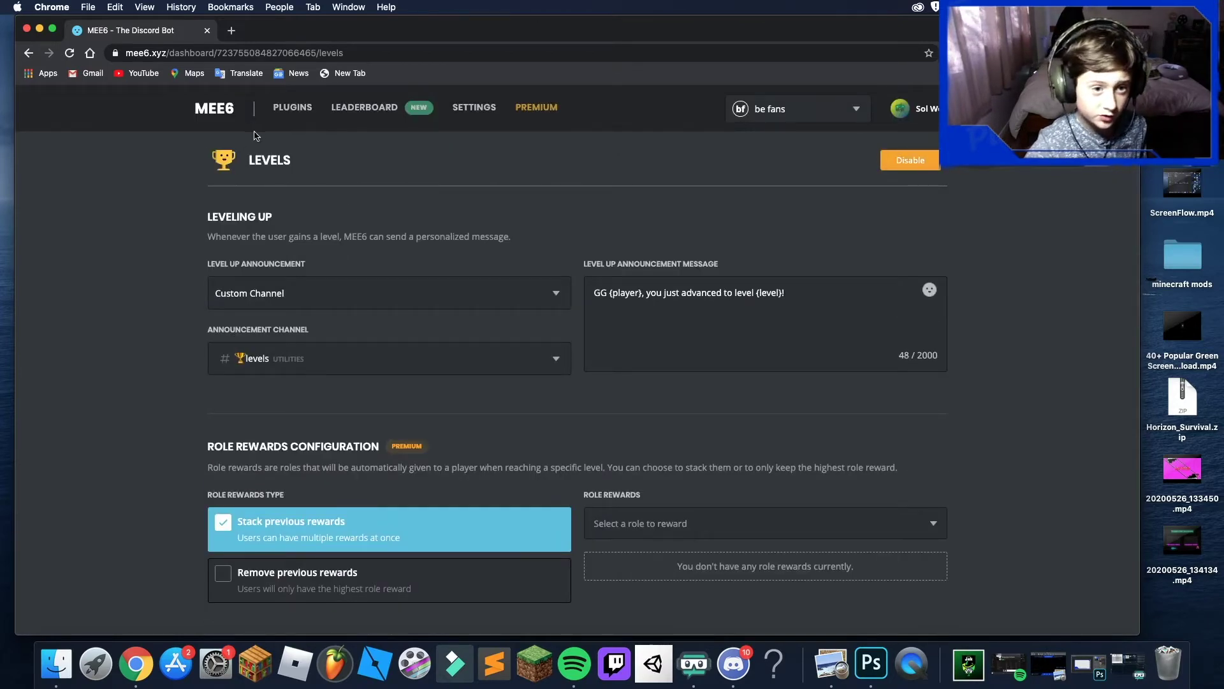
pyautogui.click(294, 115)
pyautogui.scroll(-3, 364, 255)
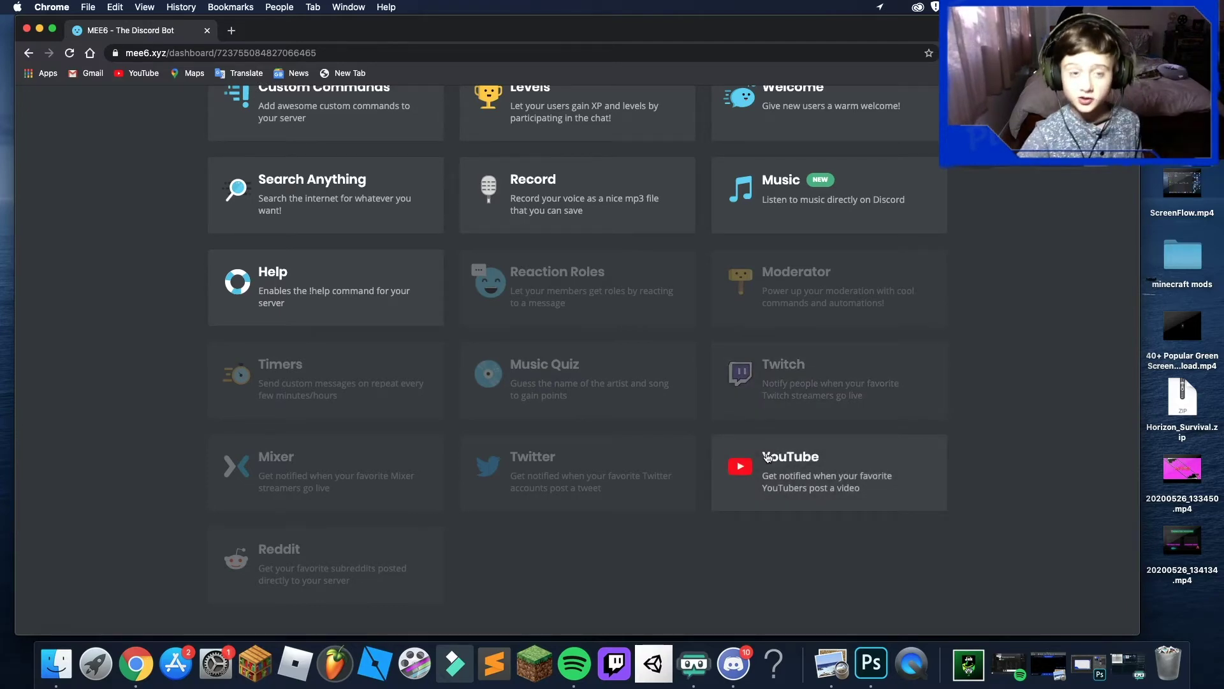
# - Enable the YouTube plugin and pick the creator's YouTube channel to follow
pyautogui.click(772, 470)
pyautogui.click(728, 382)
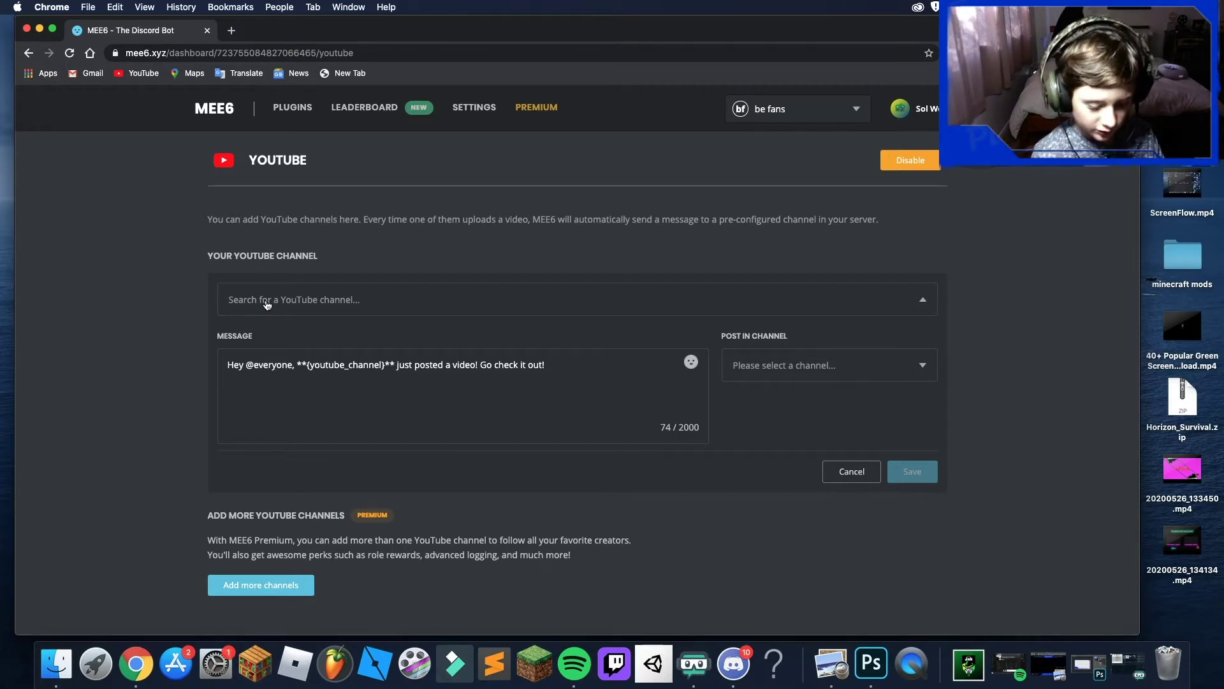
pyautogui.write('l')
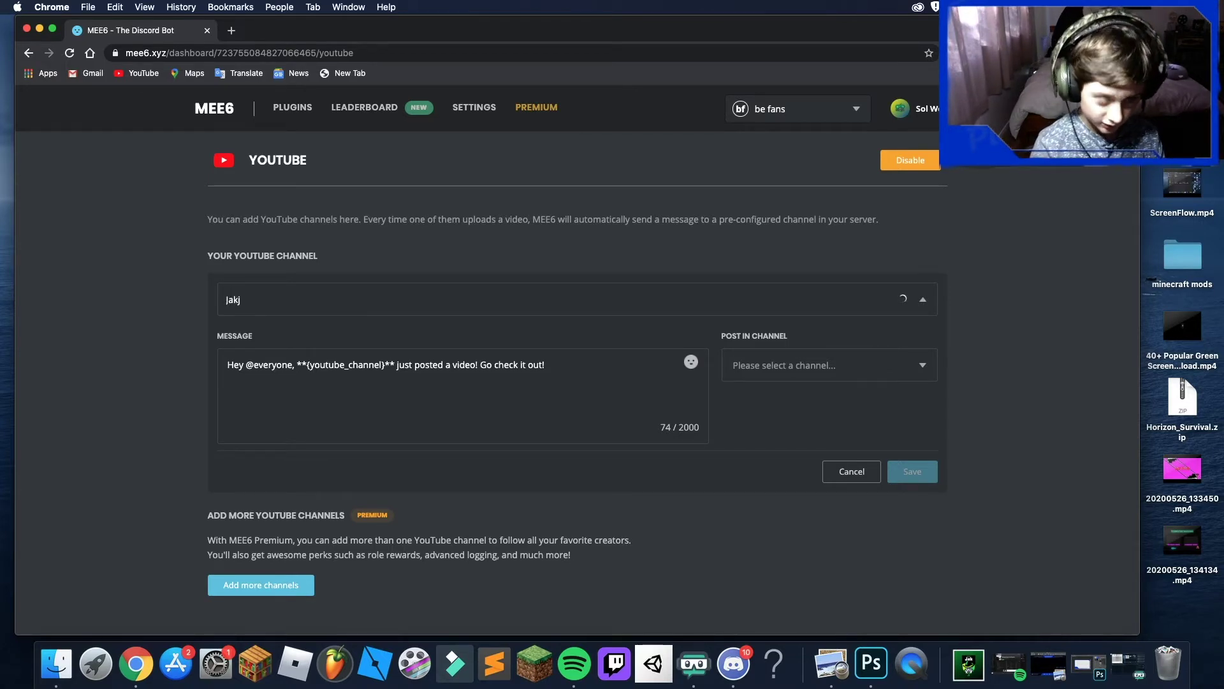
pyautogui.click(301, 291)
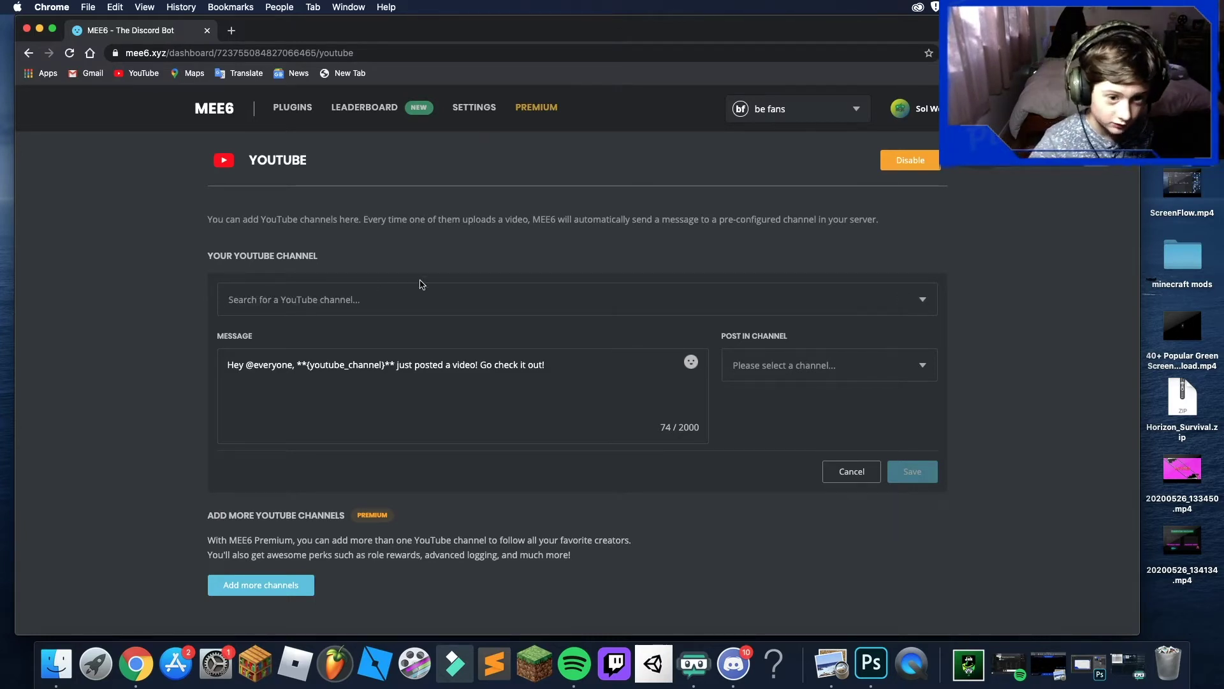
pyautogui.click(467, 311)
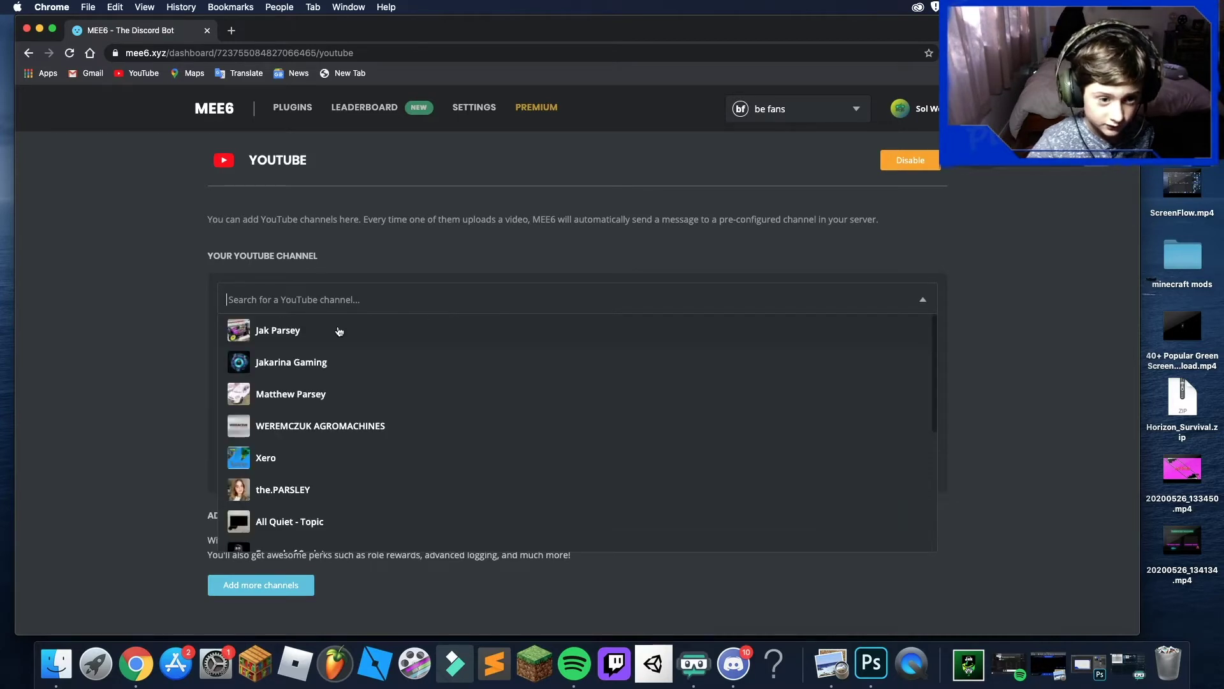
pyautogui.click(339, 327)
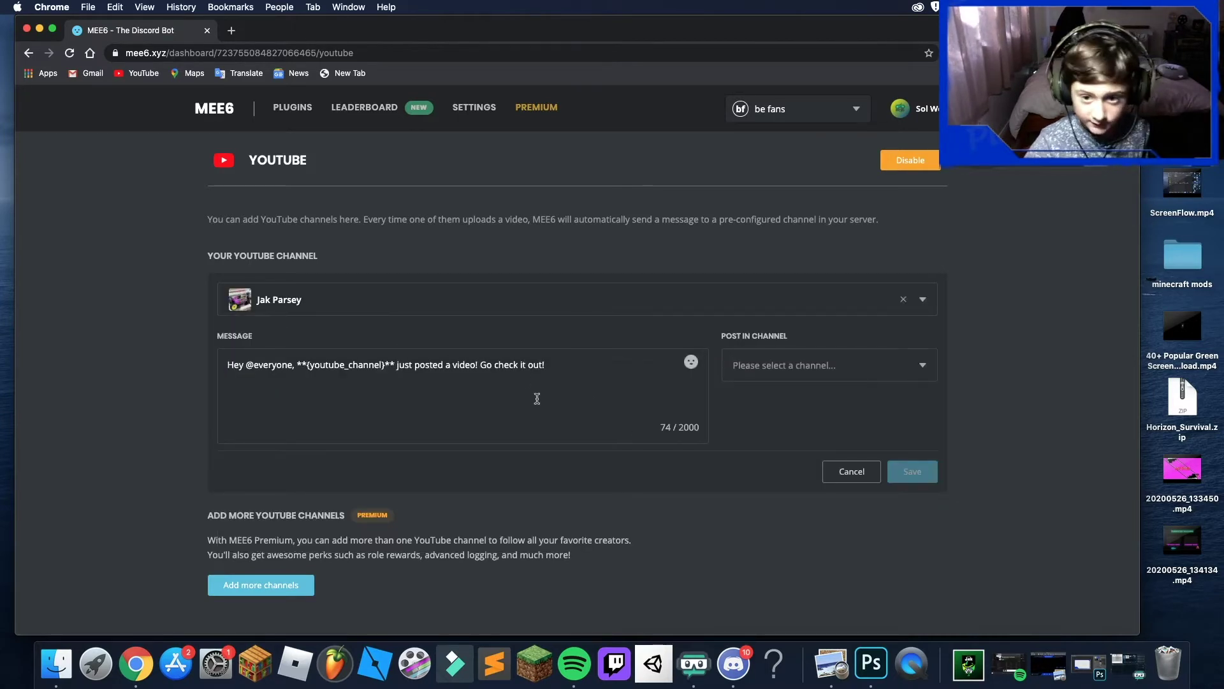
# - Set YouTube upload alerts to post in -videos and save
pyautogui.click(770, 378)
pyautogui.scroll(-3, 791, 448)
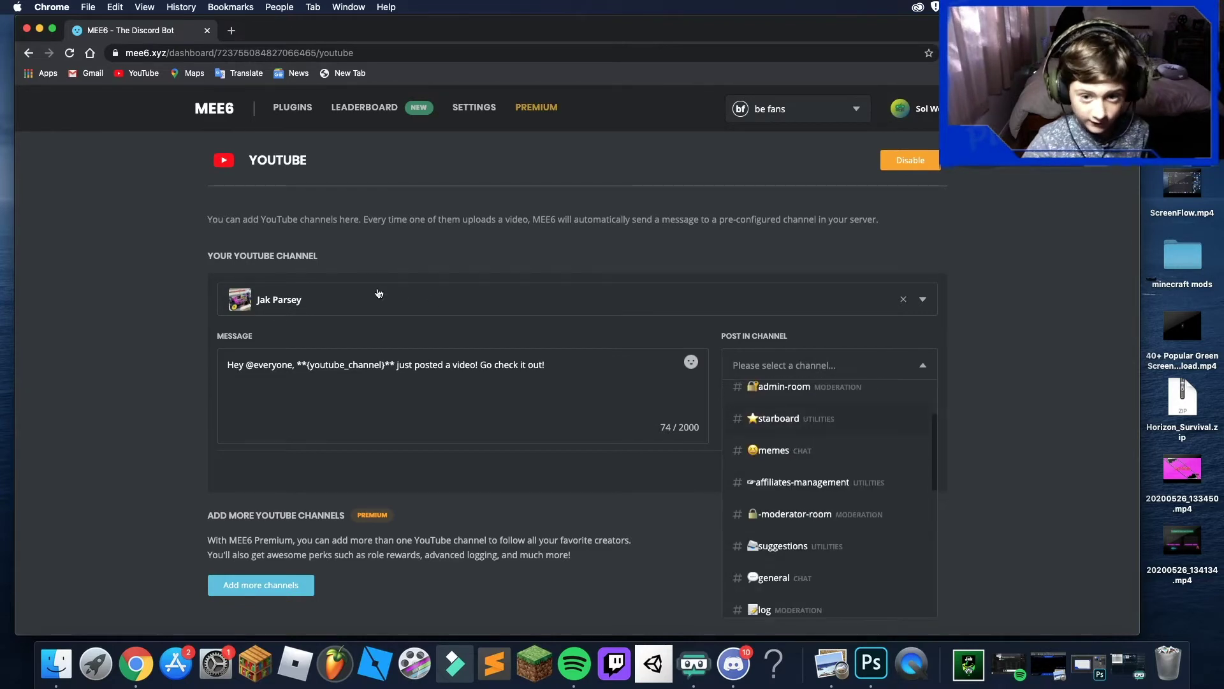
pyautogui.scroll(-1, 784, 465)
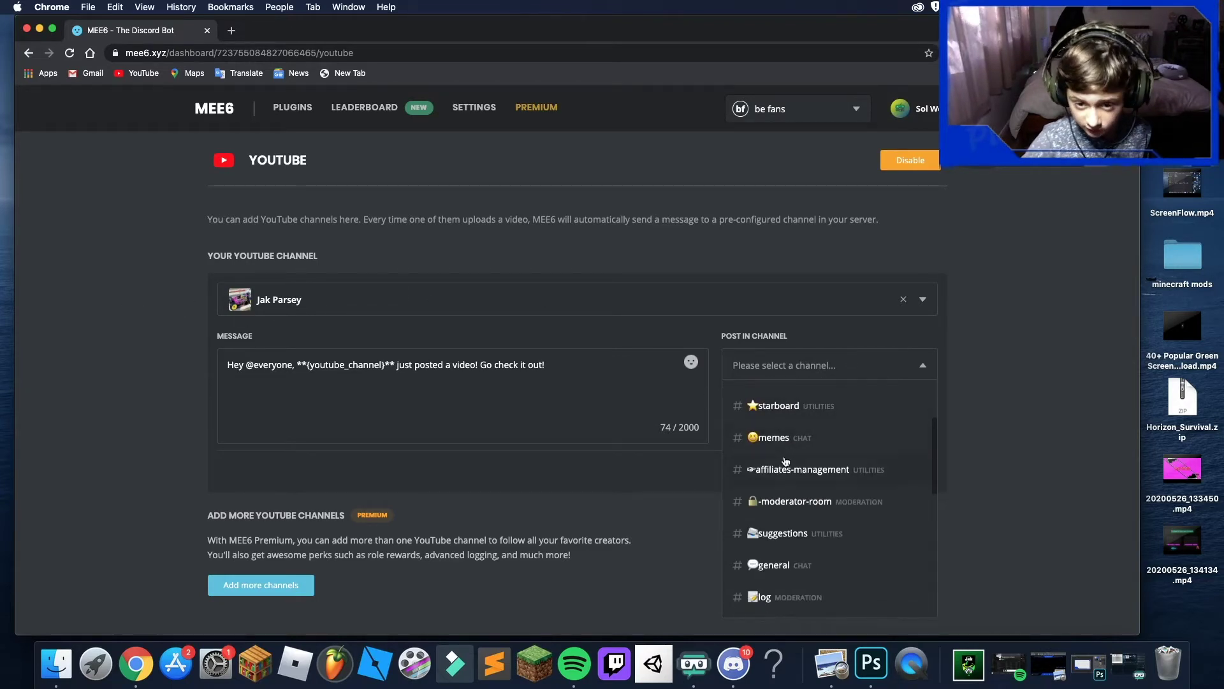
pyautogui.scroll(3, 783, 470)
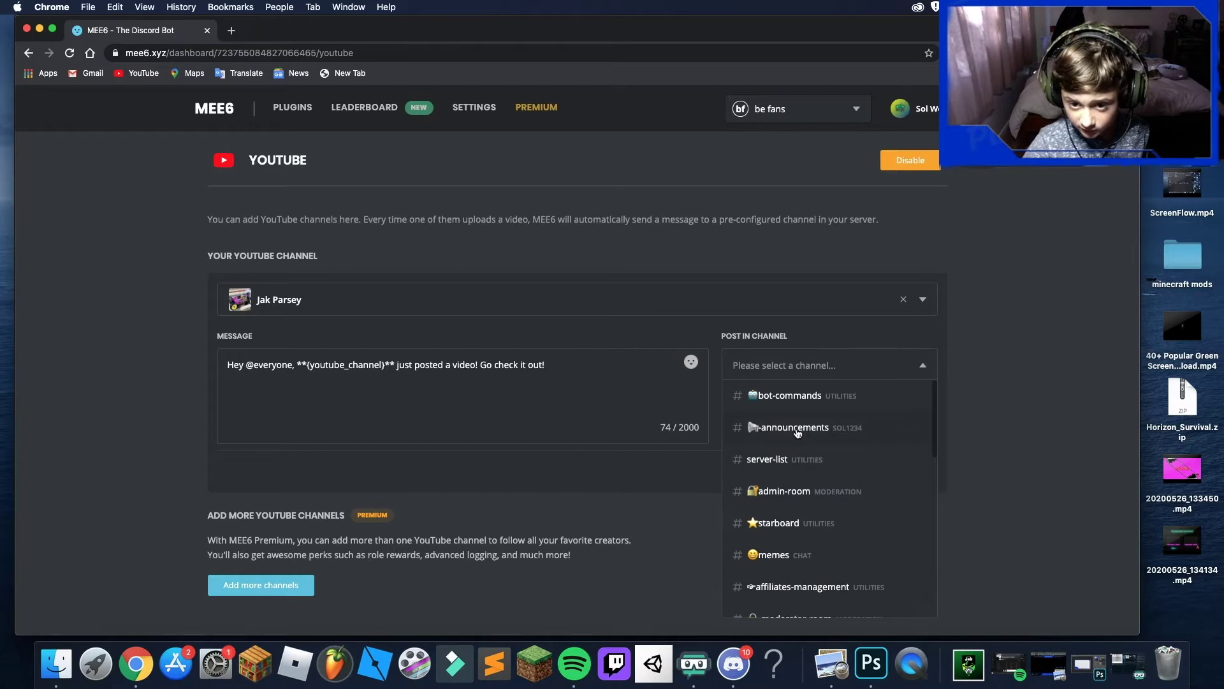
pyautogui.scroll(-10, 800, 475)
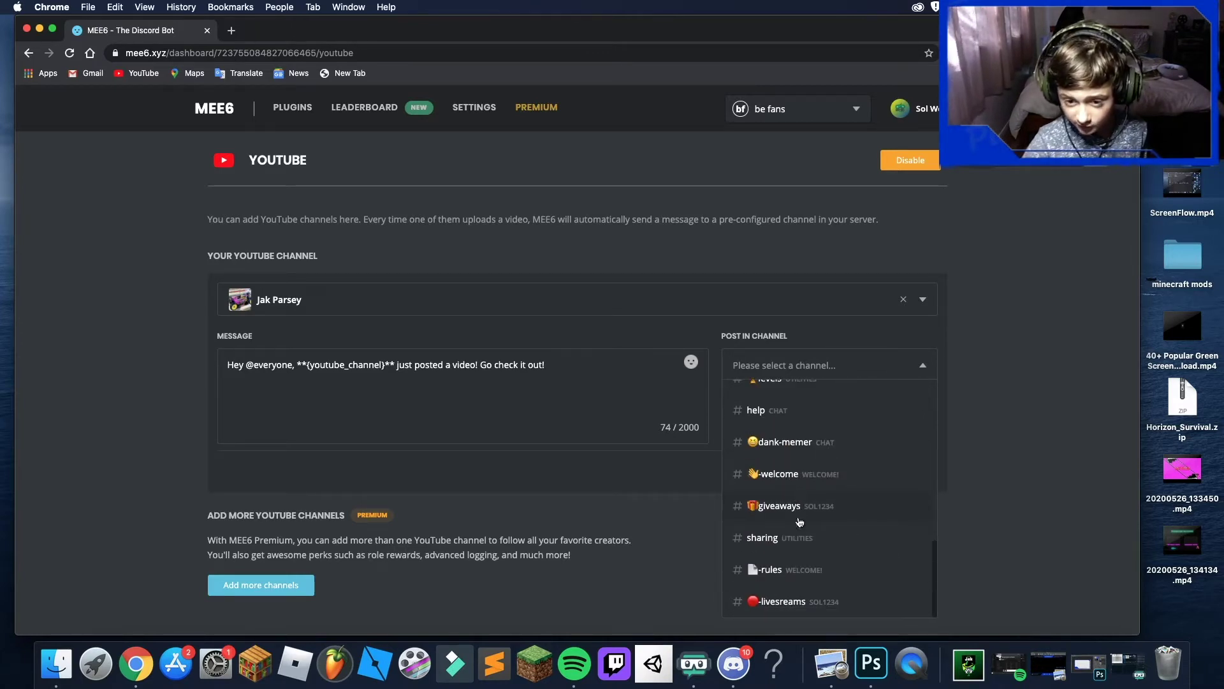
pyautogui.scroll(3, 797, 552)
pyautogui.scroll(3, 779, 510)
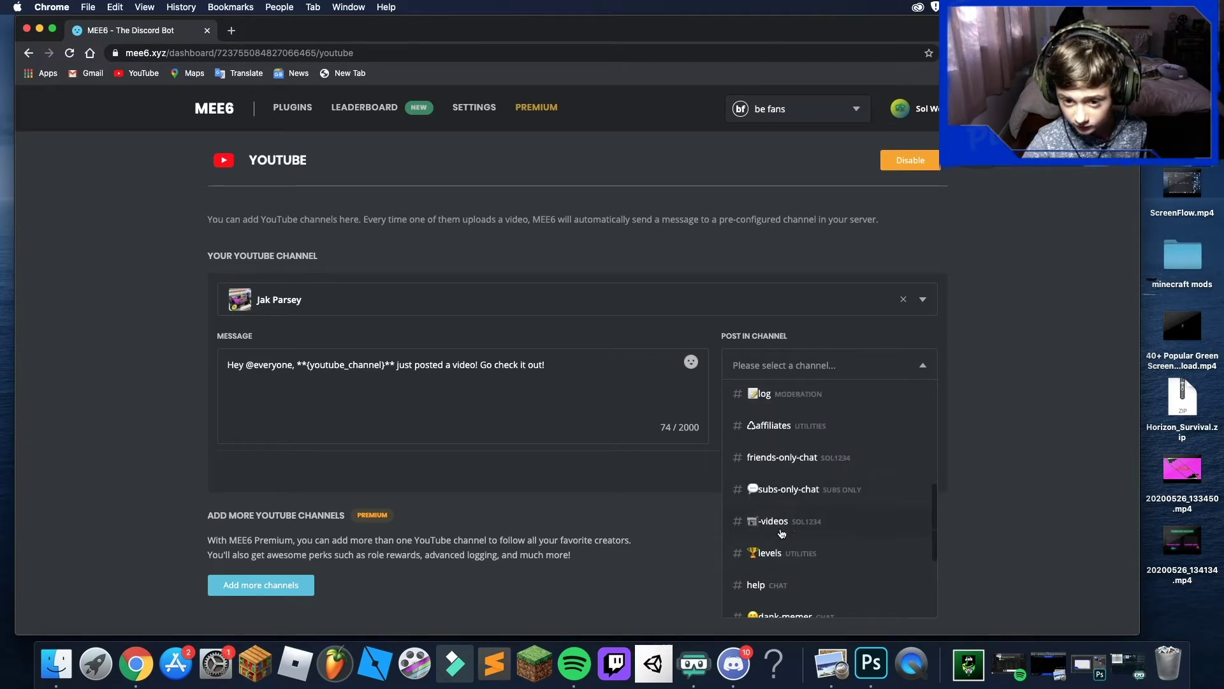
pyautogui.click(785, 531)
pyautogui.click(912, 472)
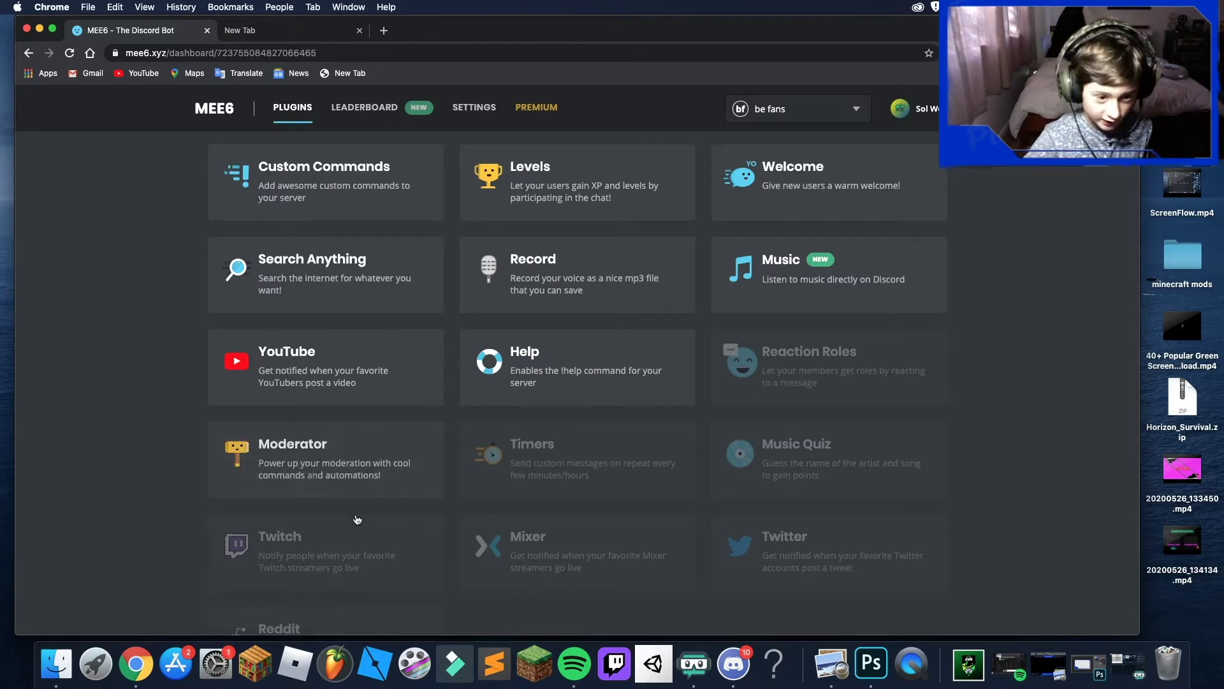
pyautogui.click(319, 565)
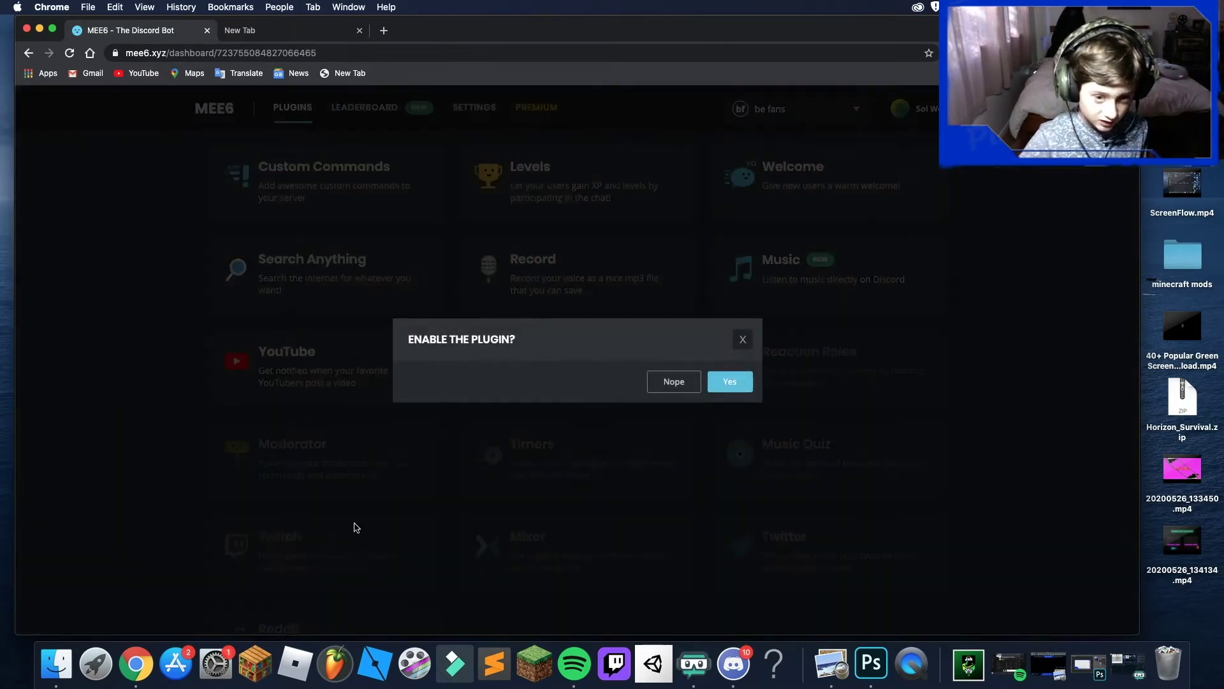
pyautogui.click(742, 341)
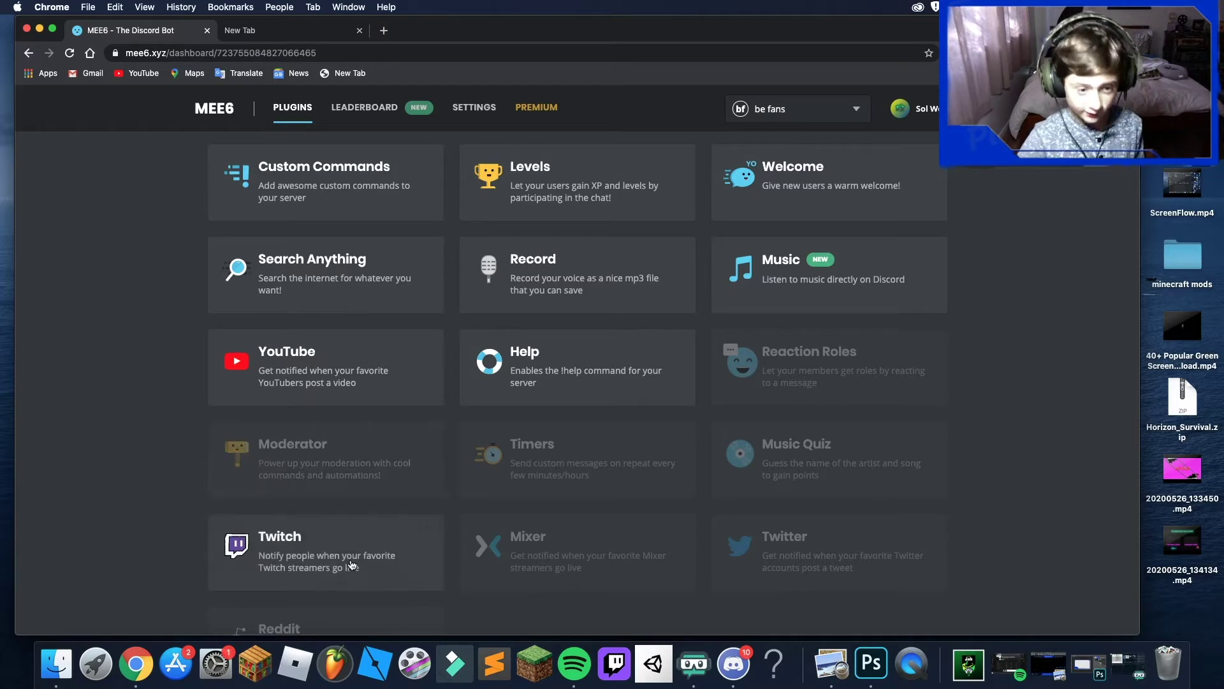
pyautogui.scroll(-2, 542, 363)
pyautogui.scroll(2, 542, 376)
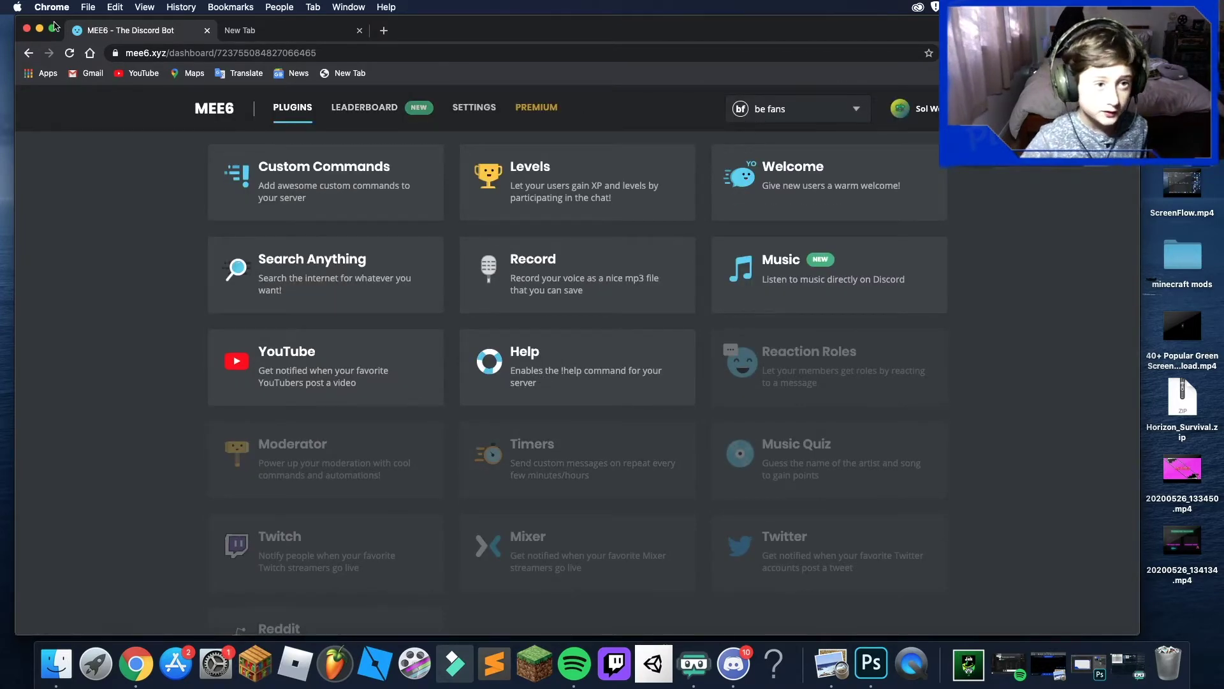
pyautogui.click(274, 30)
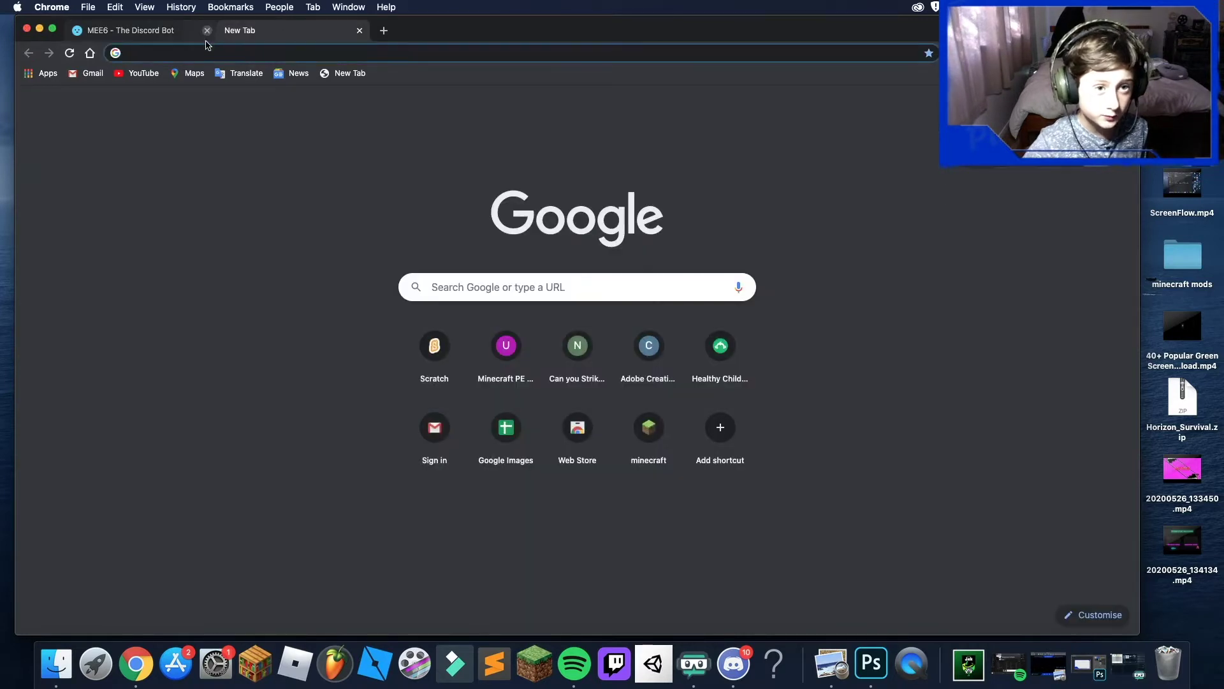
# - Close the MEE6 tab, go to dyno.gg and browse the server list for be fans
pyautogui.click(206, 30)
pyautogui.write('dyn')
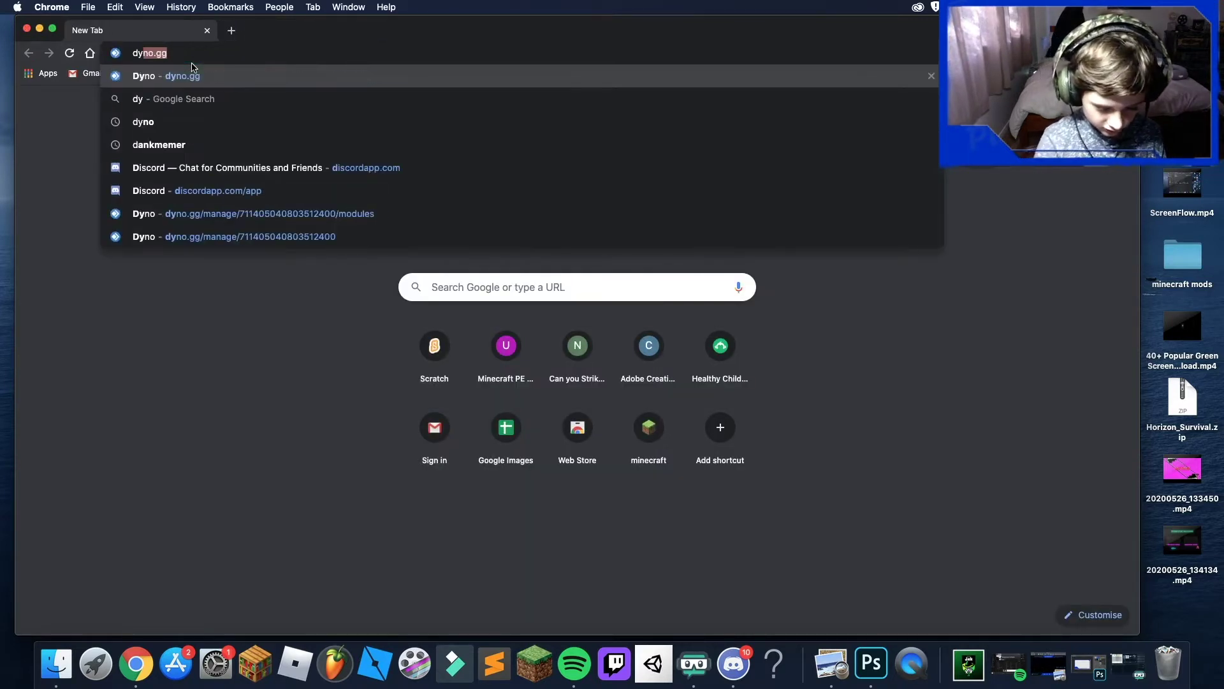
pyautogui.write('o')
pyautogui.press('Return')
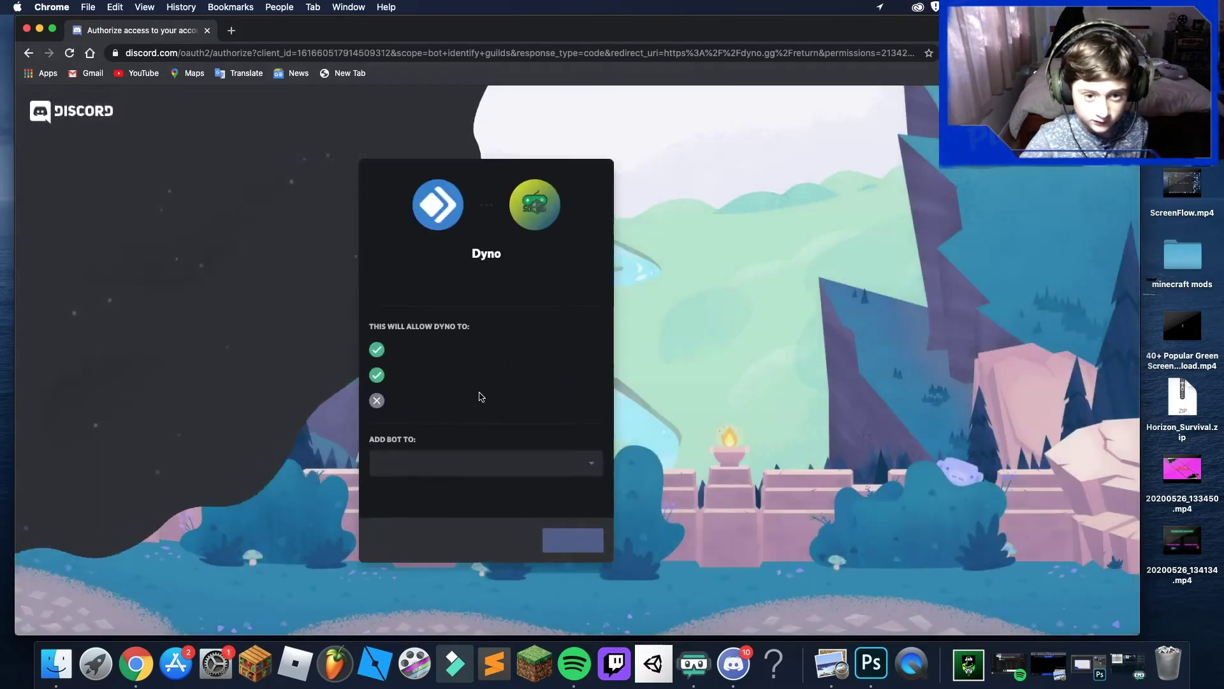
pyautogui.click(475, 468)
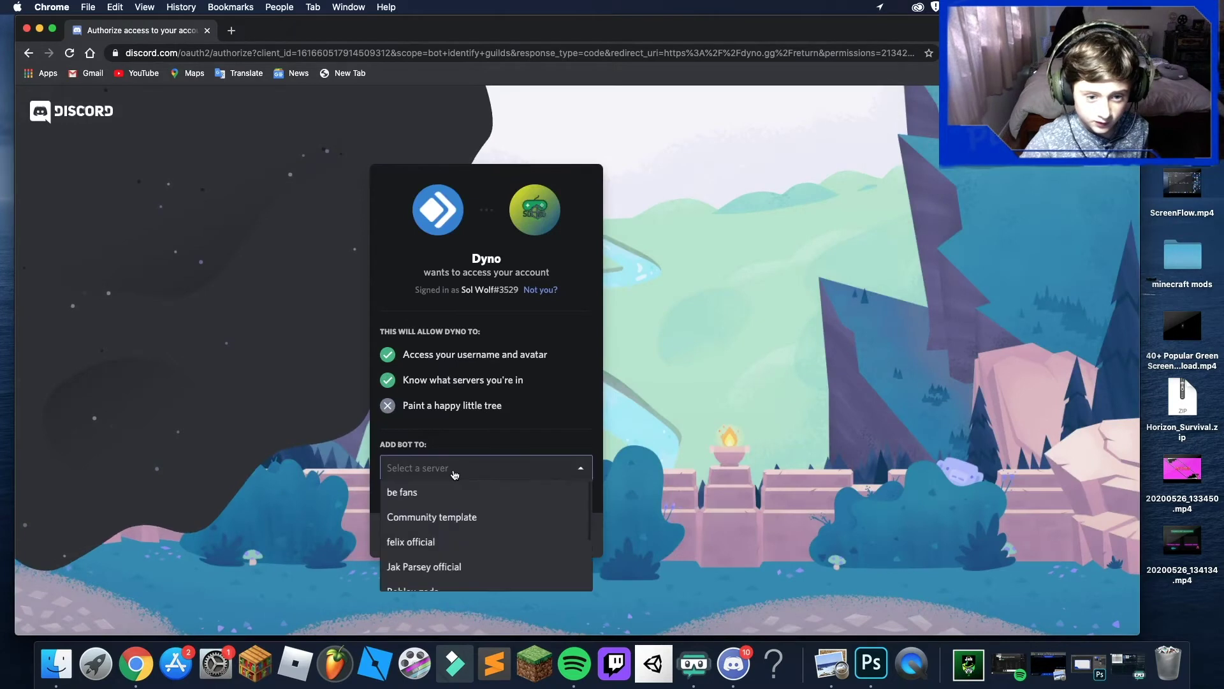
pyautogui.scroll(-3, 468, 520)
pyautogui.scroll(1, 503, 523)
pyautogui.scroll(1, 511, 521)
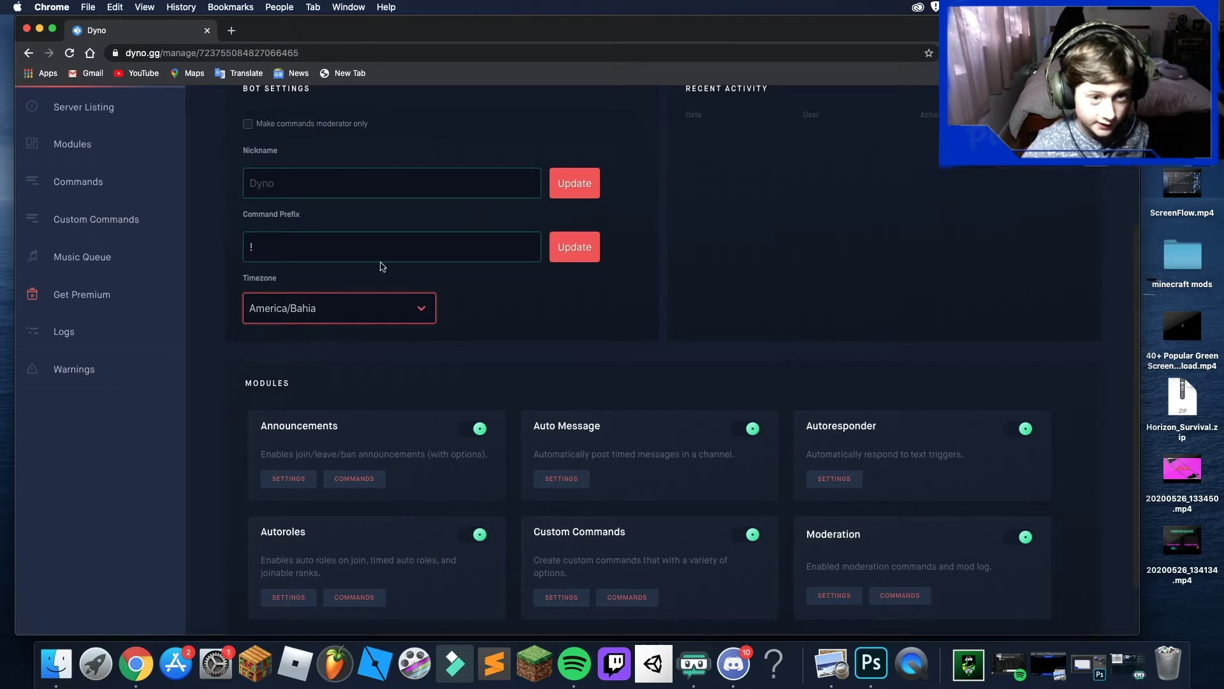
# - Open the Modules page of the be fans Dyno dashboard
pyautogui.scroll(-2, 797, 421)
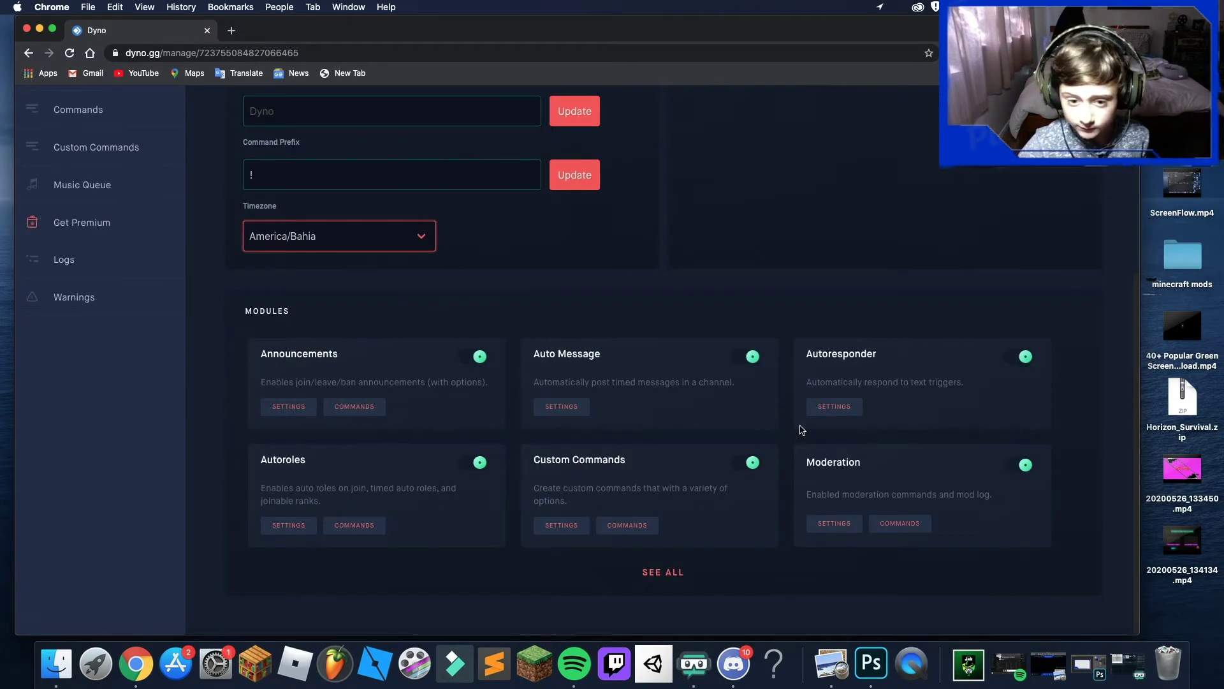
pyautogui.scroll(5, 799, 424)
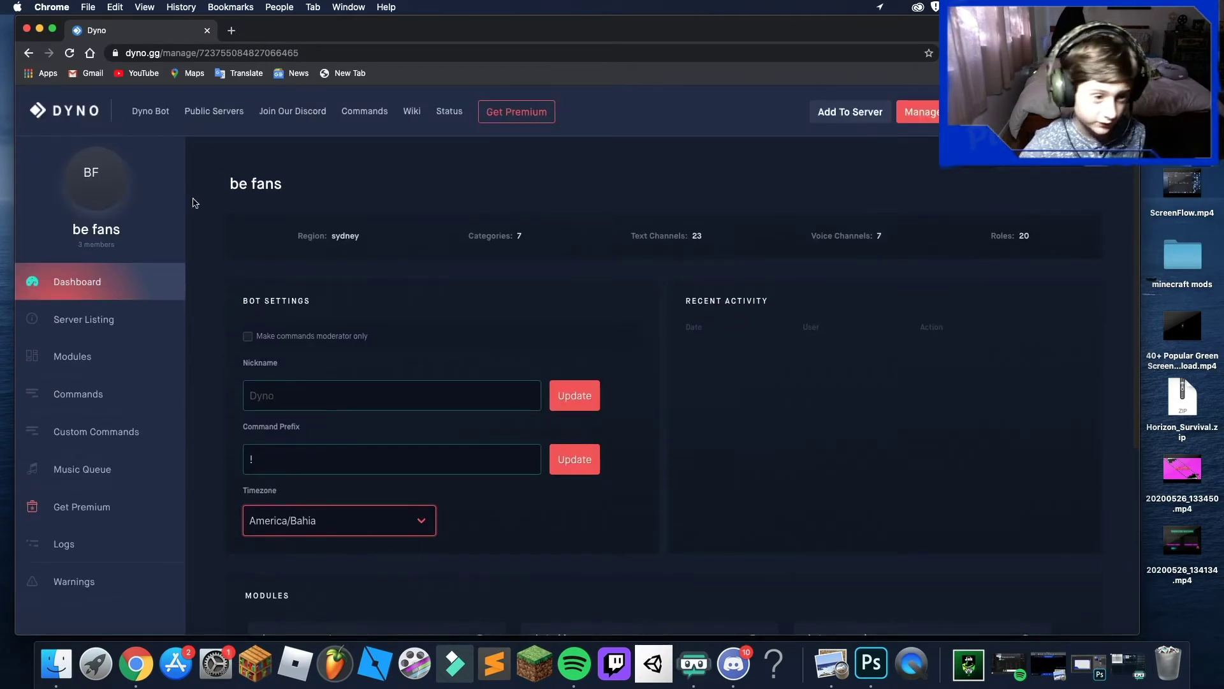
pyautogui.scroll(-3, 123, 402)
pyautogui.scroll(3, 123, 402)
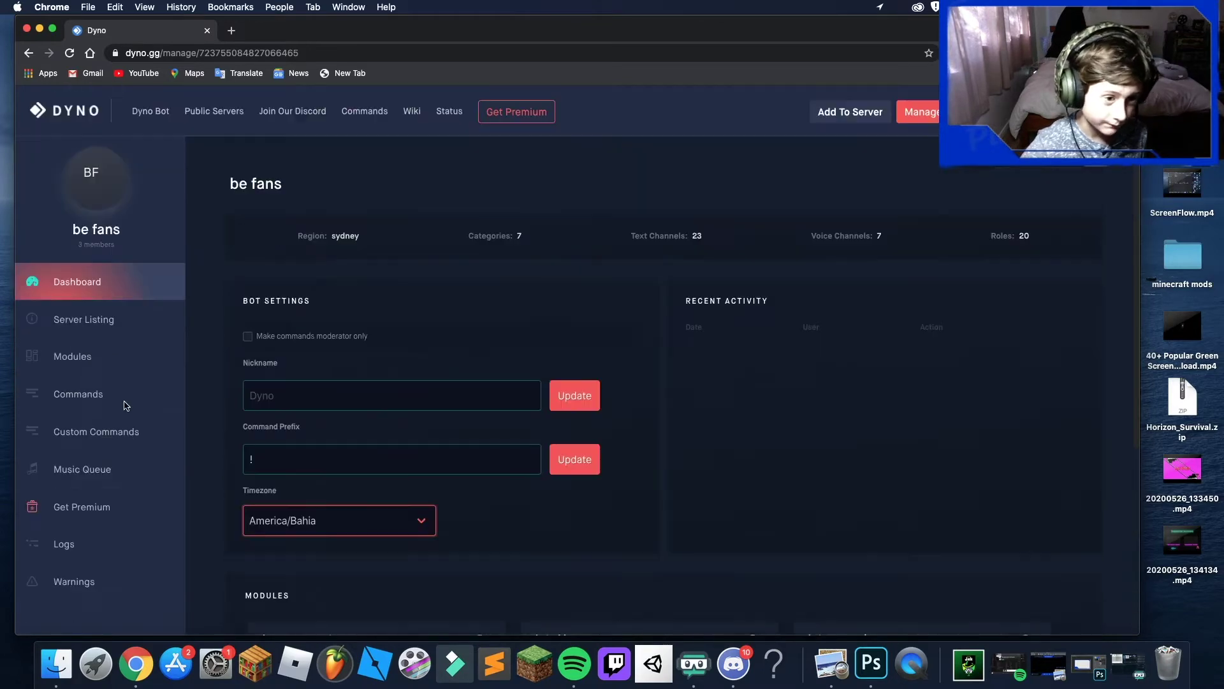
pyautogui.click(107, 349)
# - Open a new tab, close the Dyno tab and bring Discord to the front
pyautogui.scroll(-4, 108, 446)
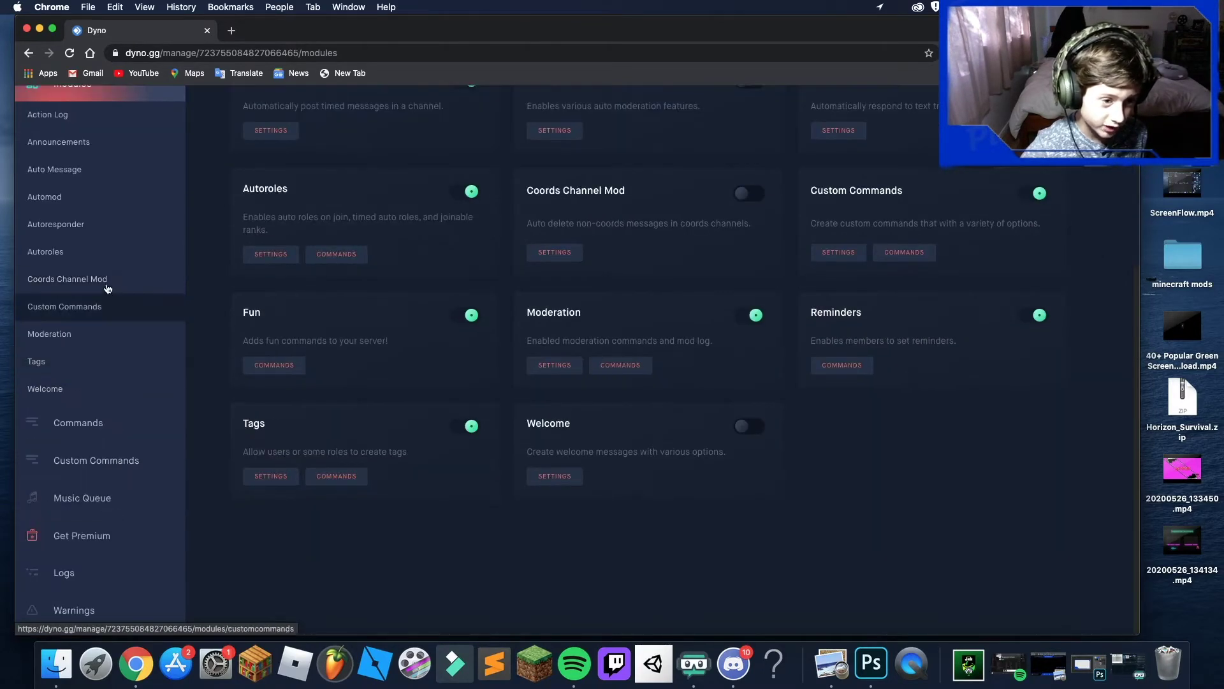
pyautogui.scroll(4, 107, 287)
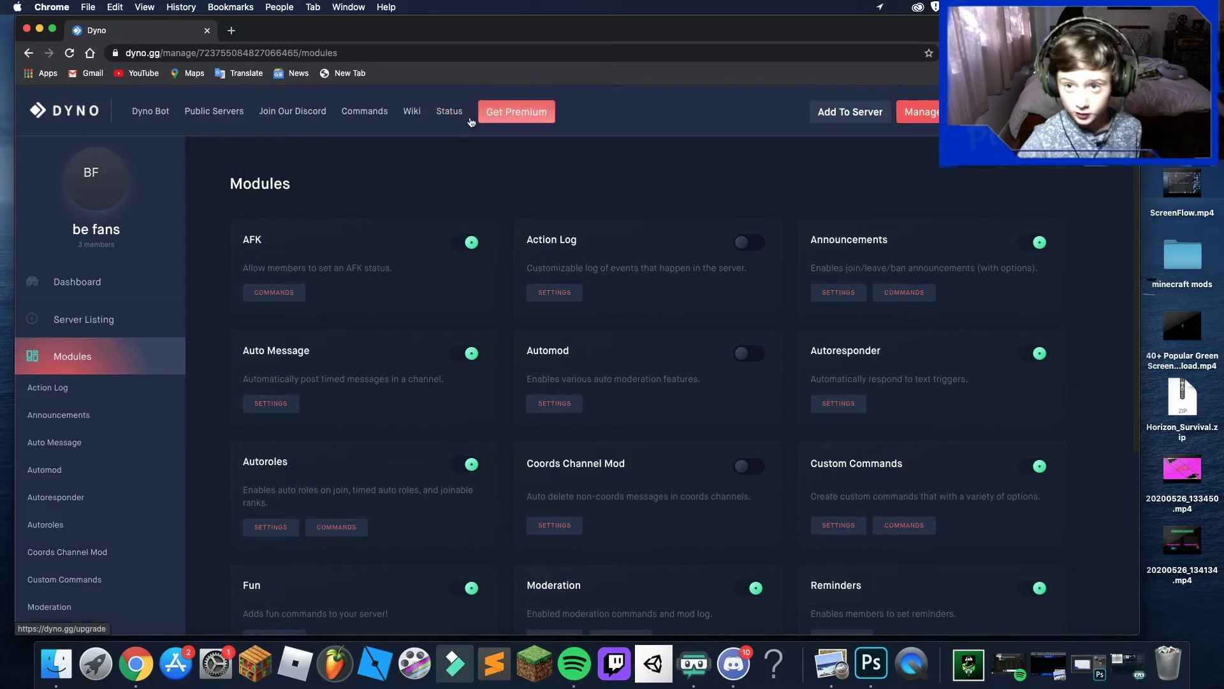
pyautogui.click(231, 30)
pyautogui.click(206, 30)
pyautogui.click(207, 31)
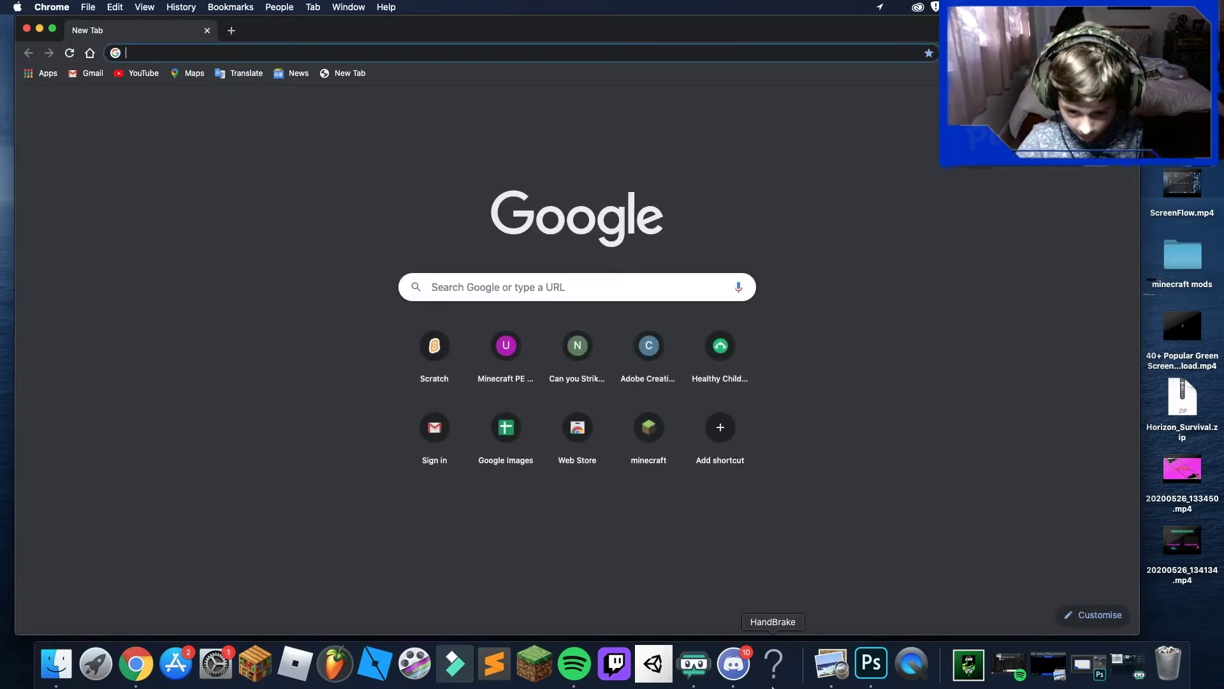
pyautogui.click(733, 663)
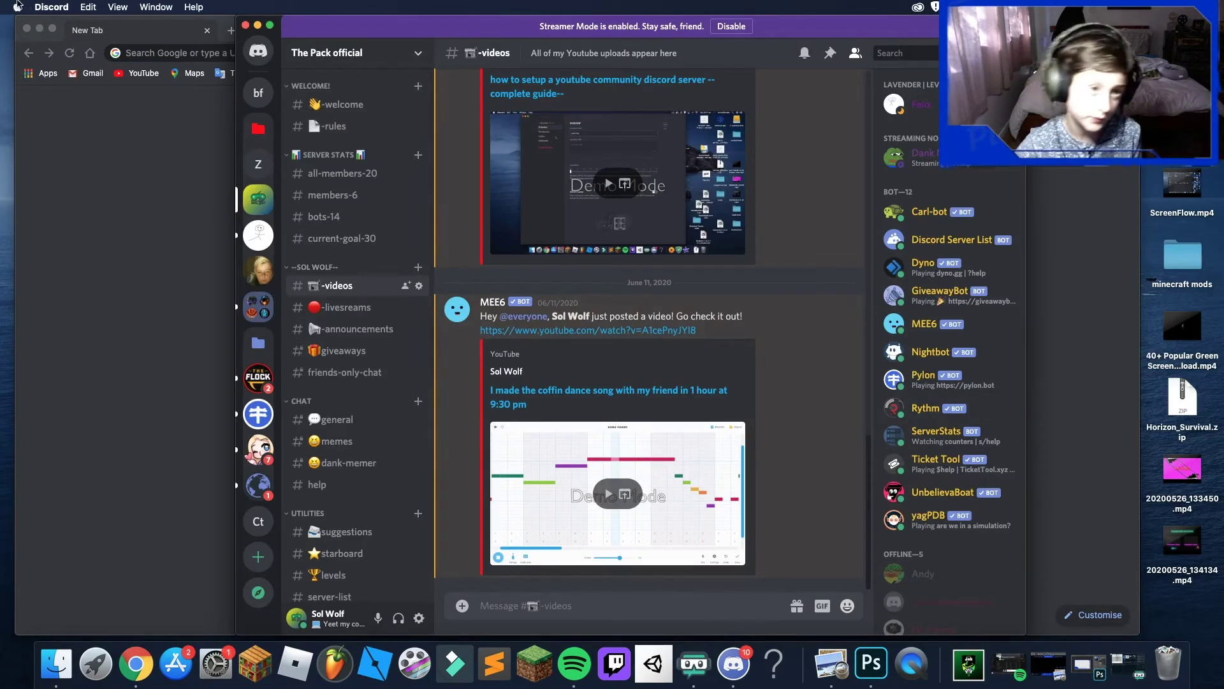
# - Search Google for 'rythm bot' and open the rythmbot.co homepage
pyautogui.click(125, 125)
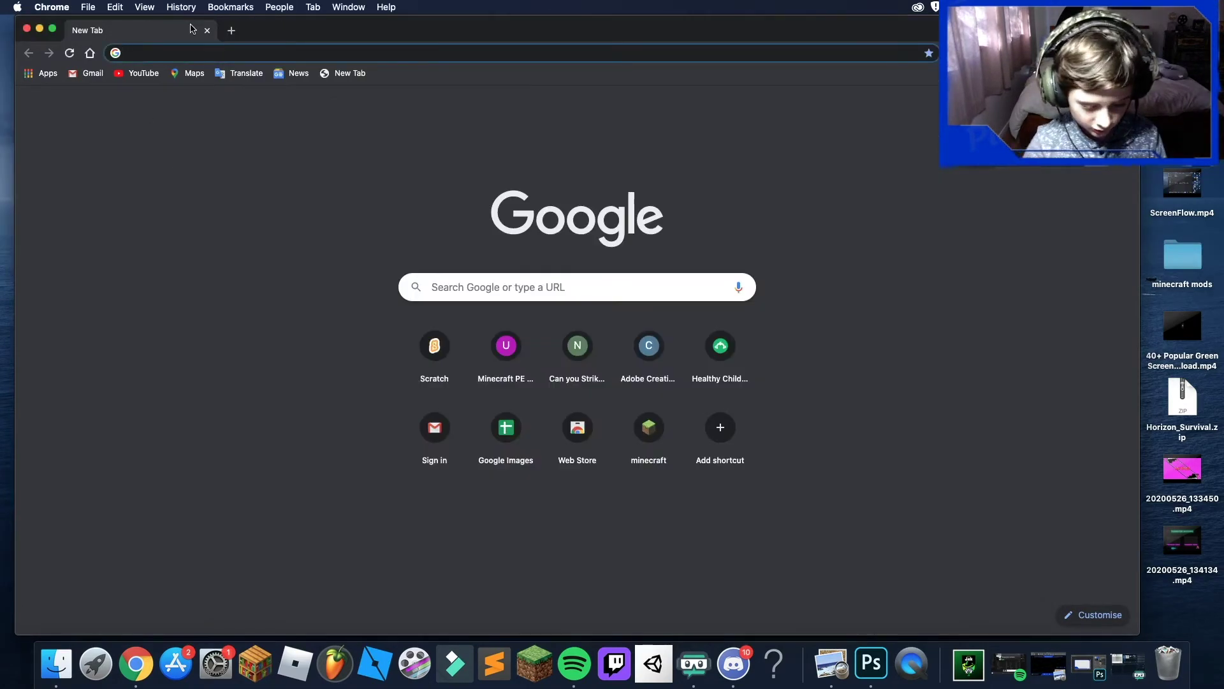
pyautogui.write('ryth,m')
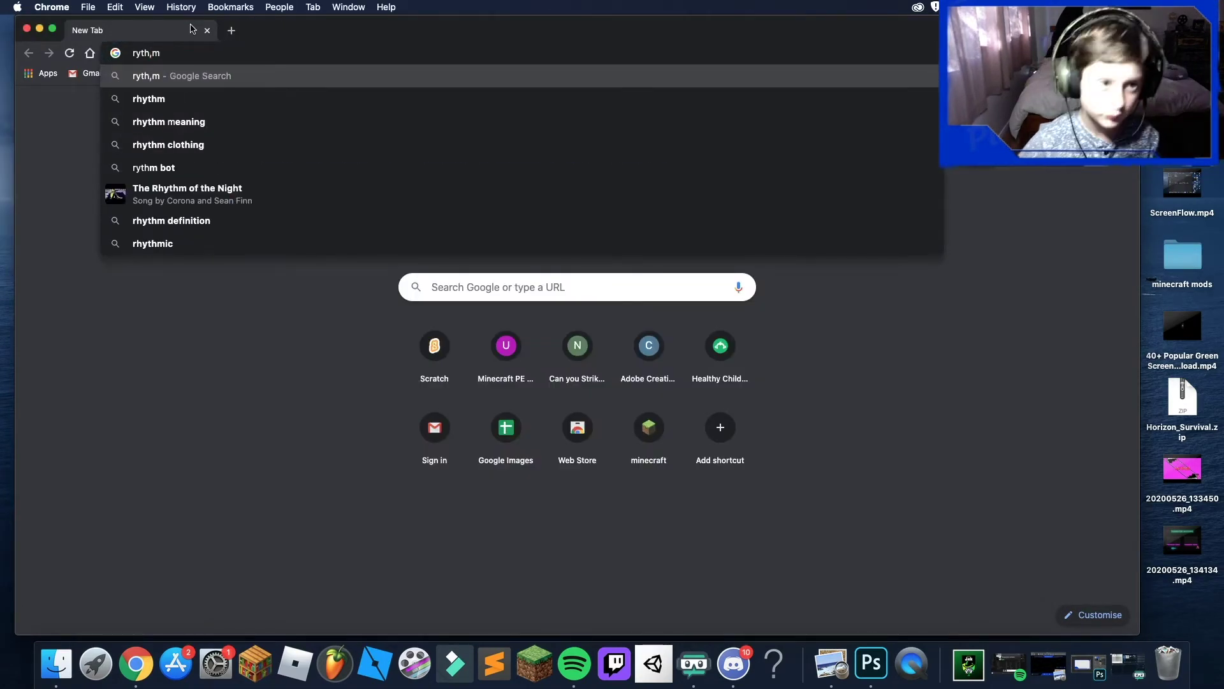
pyautogui.press('BackSpace')
pyautogui.press('BackSpace')
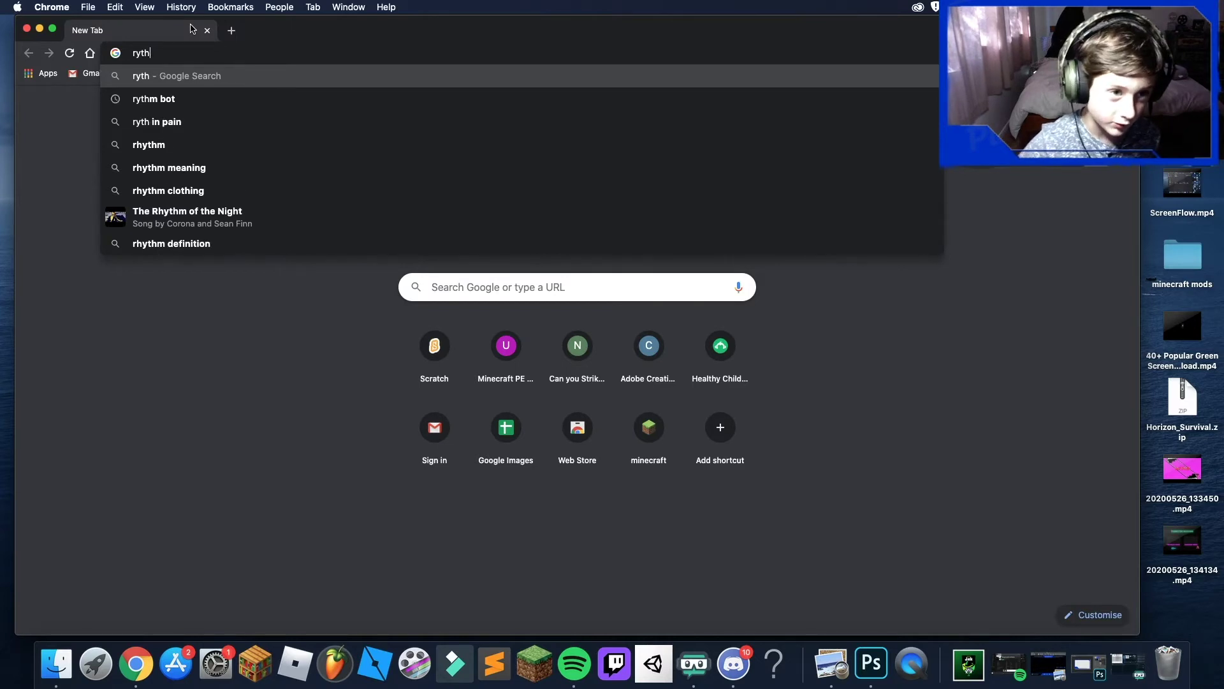
pyautogui.write('m')
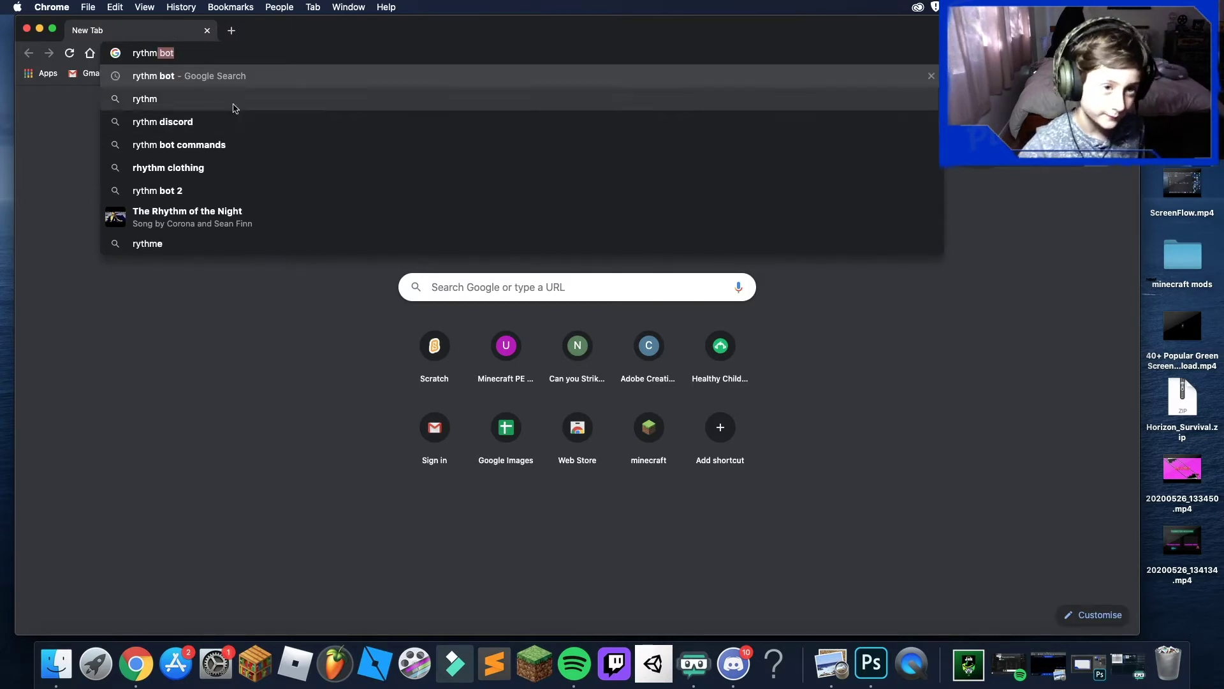
pyautogui.click(241, 71)
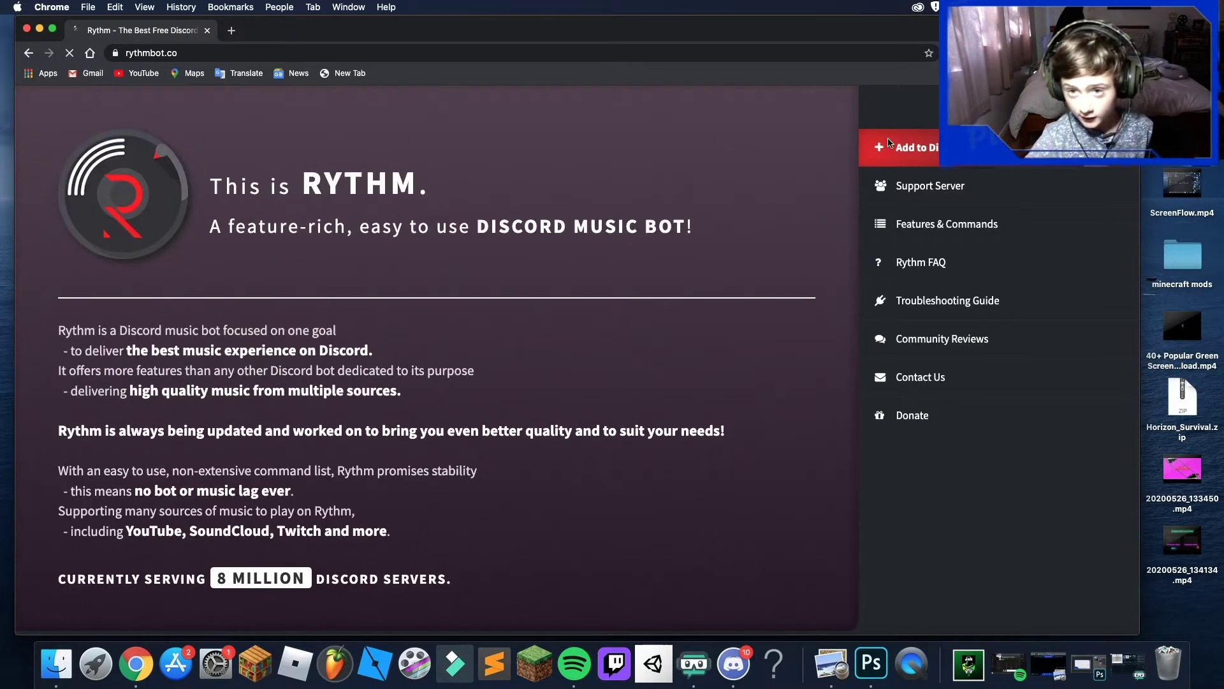
pyautogui.click(888, 144)
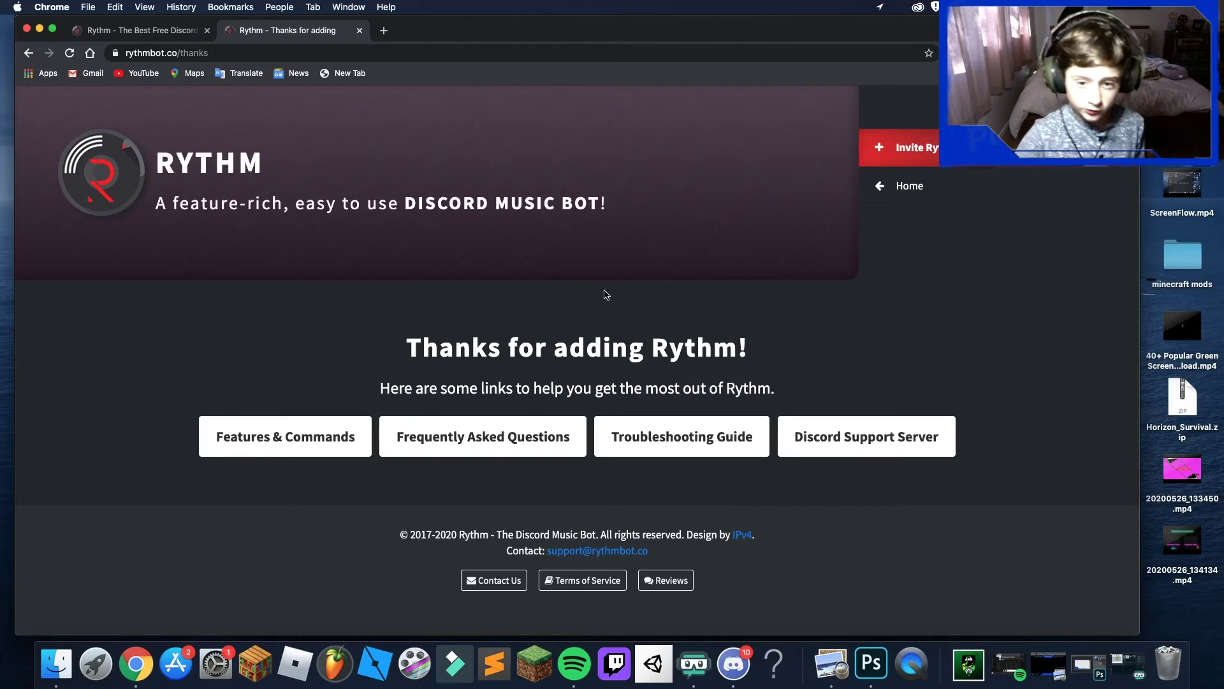
# - Close the Chrome window and return to Discord
pyautogui.click(26, 30)
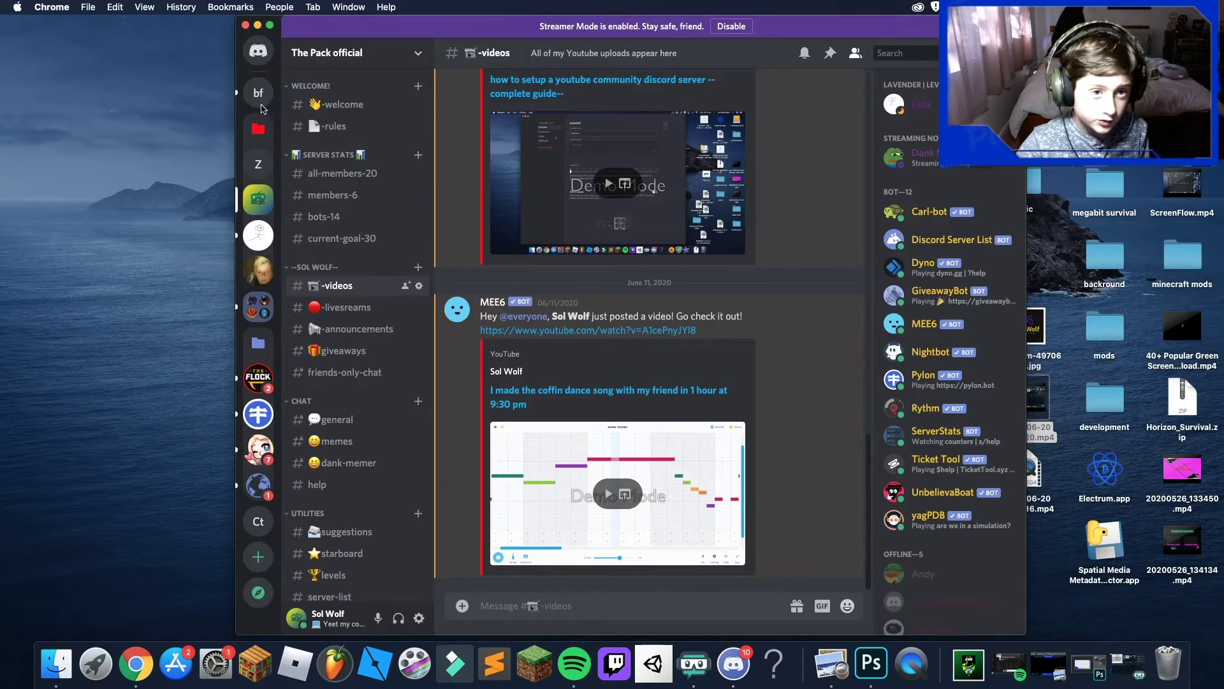
pyautogui.click(261, 100)
# - In be fans, delete Rythm's message
pyautogui.click(259, 95)
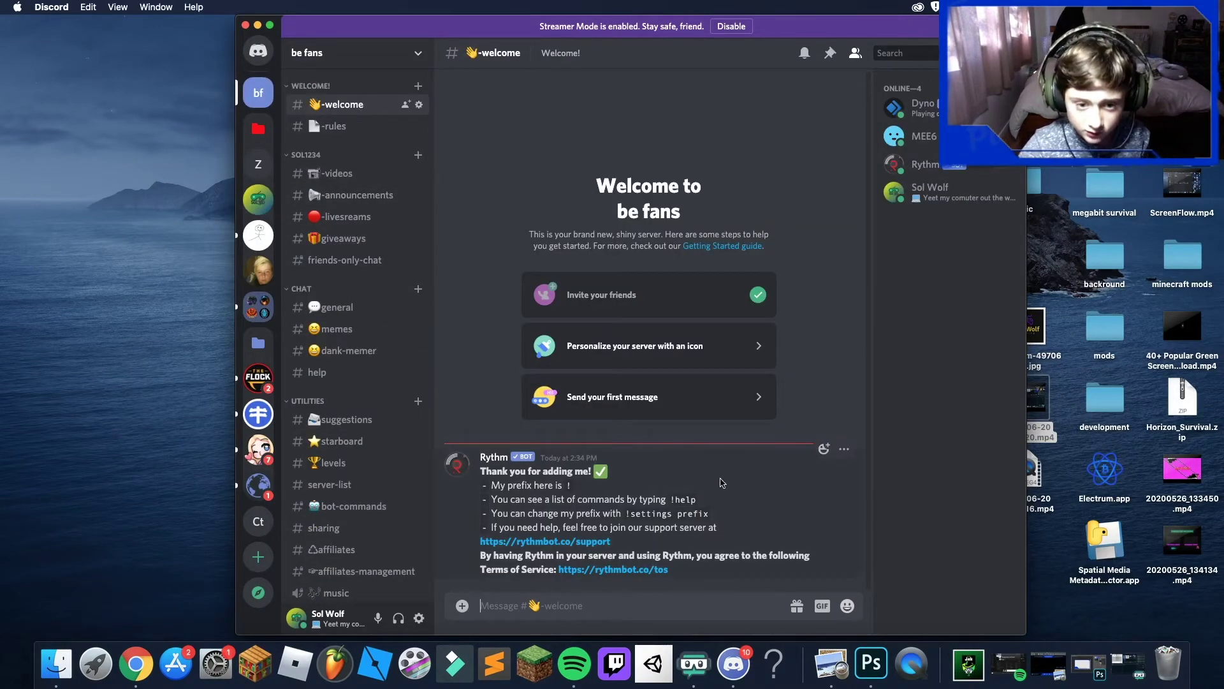
pyautogui.click(844, 449)
pyautogui.click(781, 541)
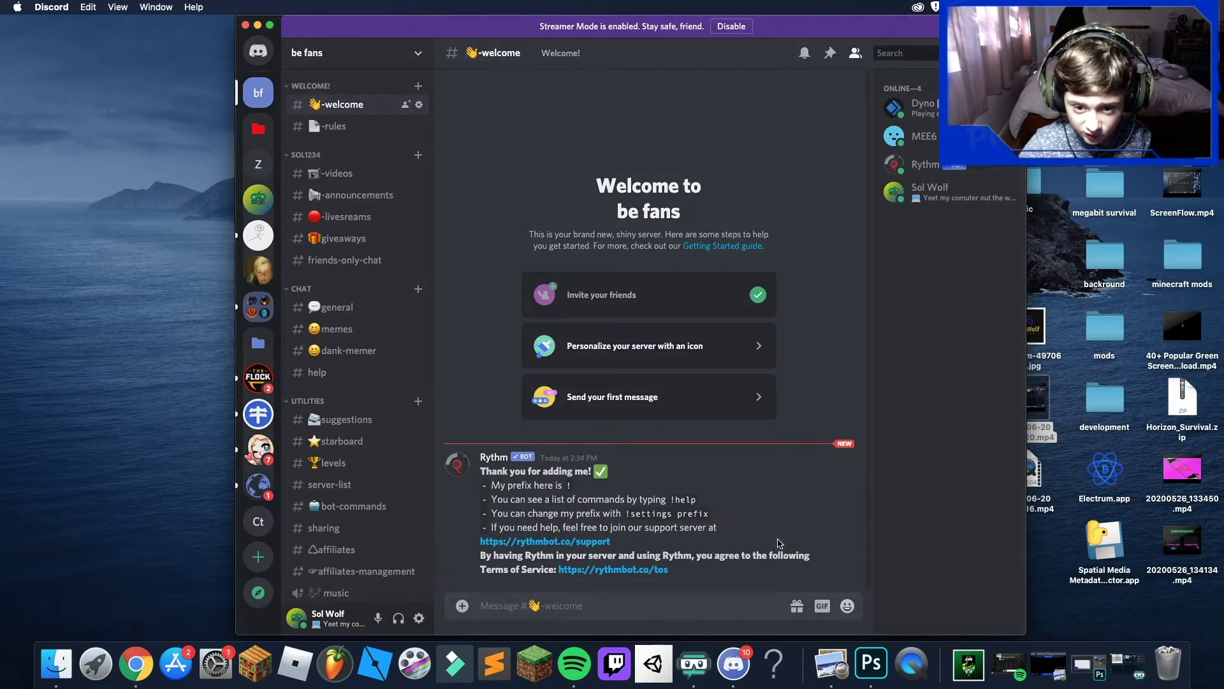
pyautogui.click(727, 461)
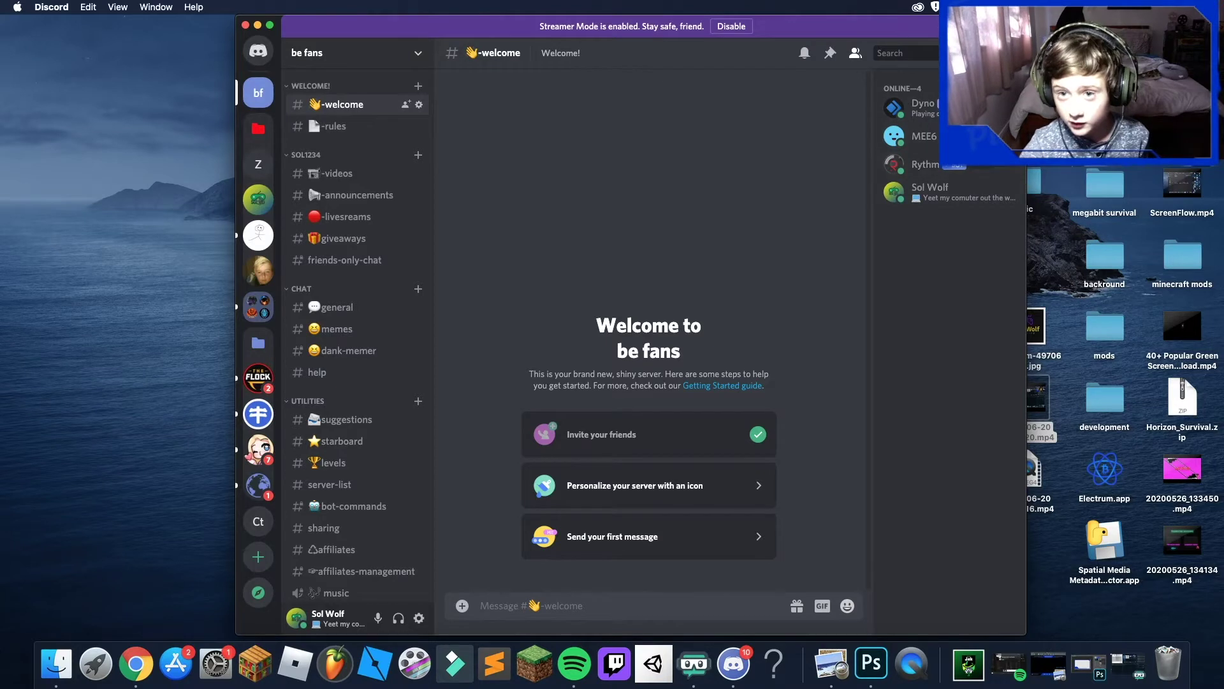
# - Give the Dyno, MEE6 and Rythm bots the bot role
pyautogui.click(923, 108)
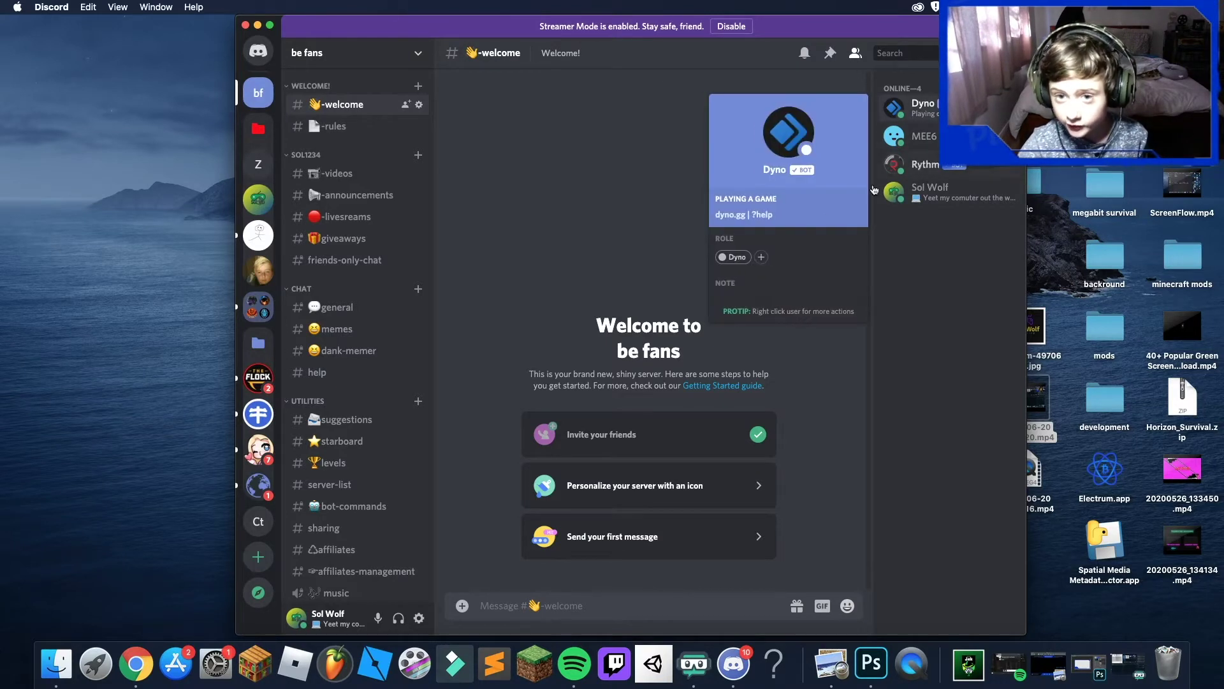
pyautogui.click(760, 257)
pyautogui.scroll(-5, 749, 418)
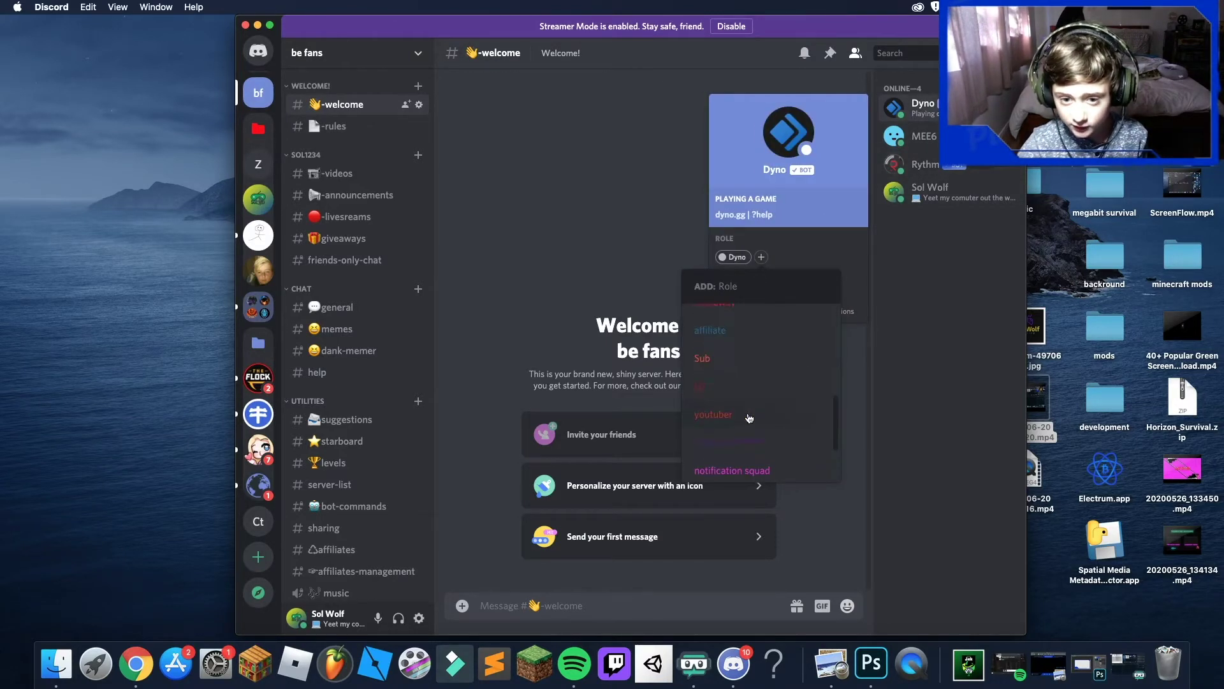
pyautogui.click(755, 439)
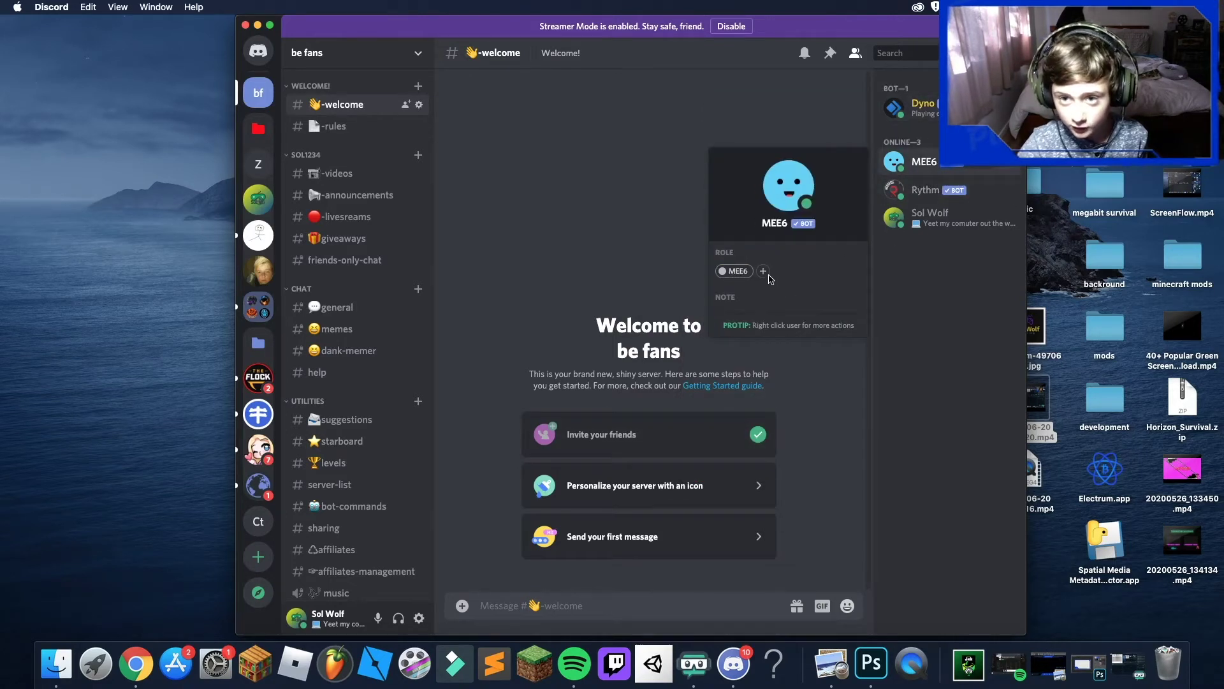
pyautogui.click(764, 271)
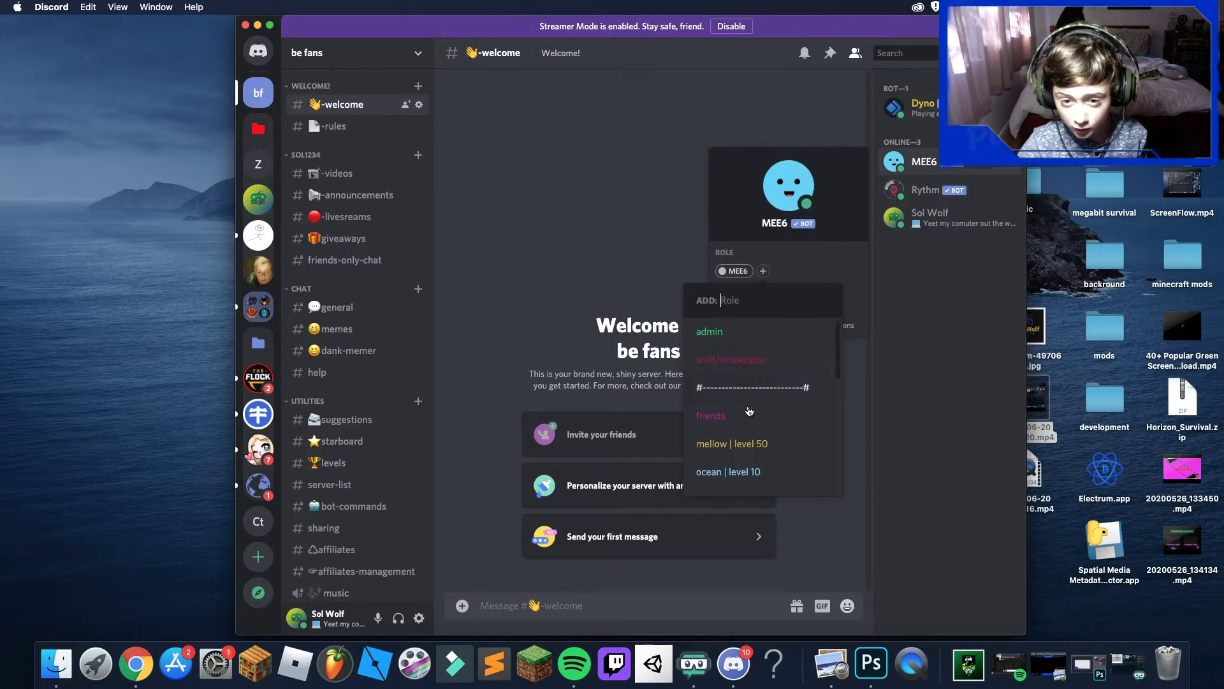
pyautogui.scroll(-5, 756, 440)
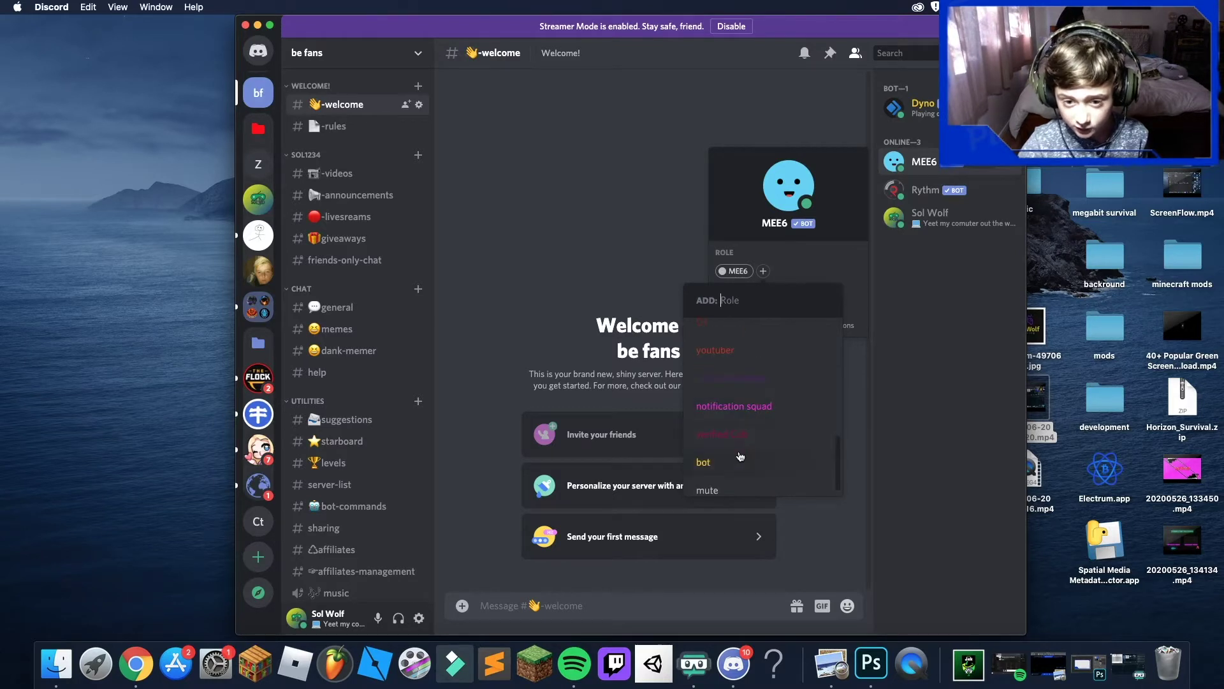
pyautogui.click(740, 457)
pyautogui.click(943, 191)
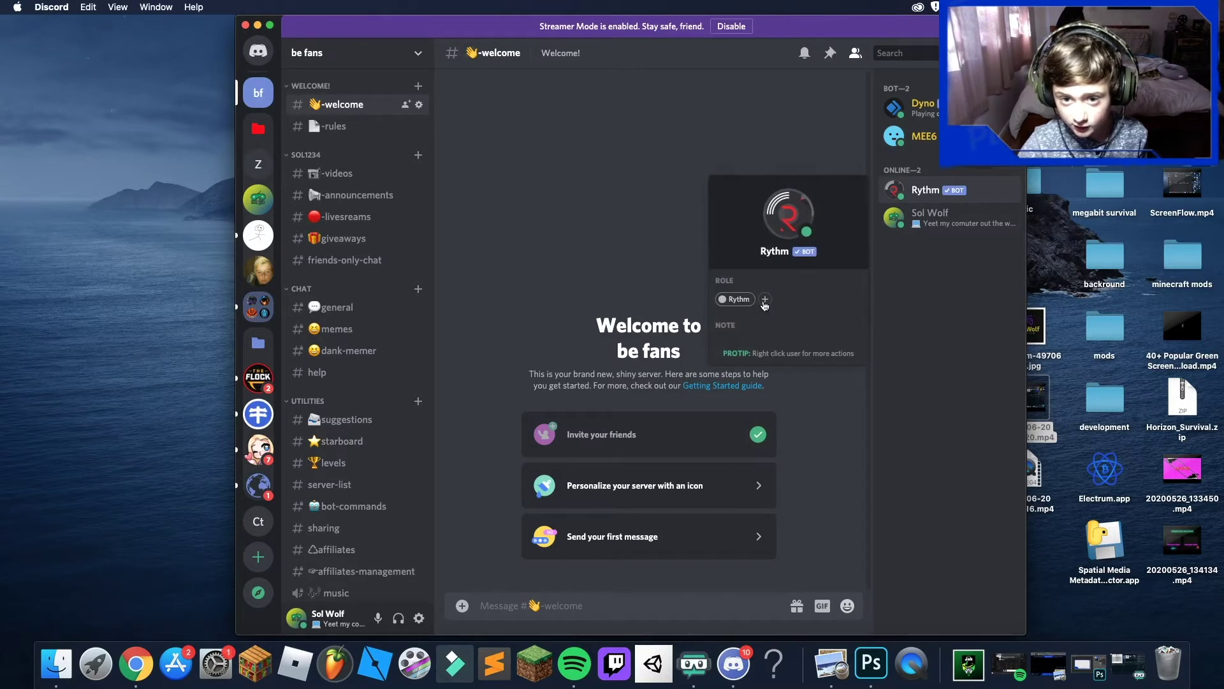
pyautogui.click(764, 300)
pyautogui.scroll(-3, 768, 459)
pyautogui.scroll(-5, 765, 487)
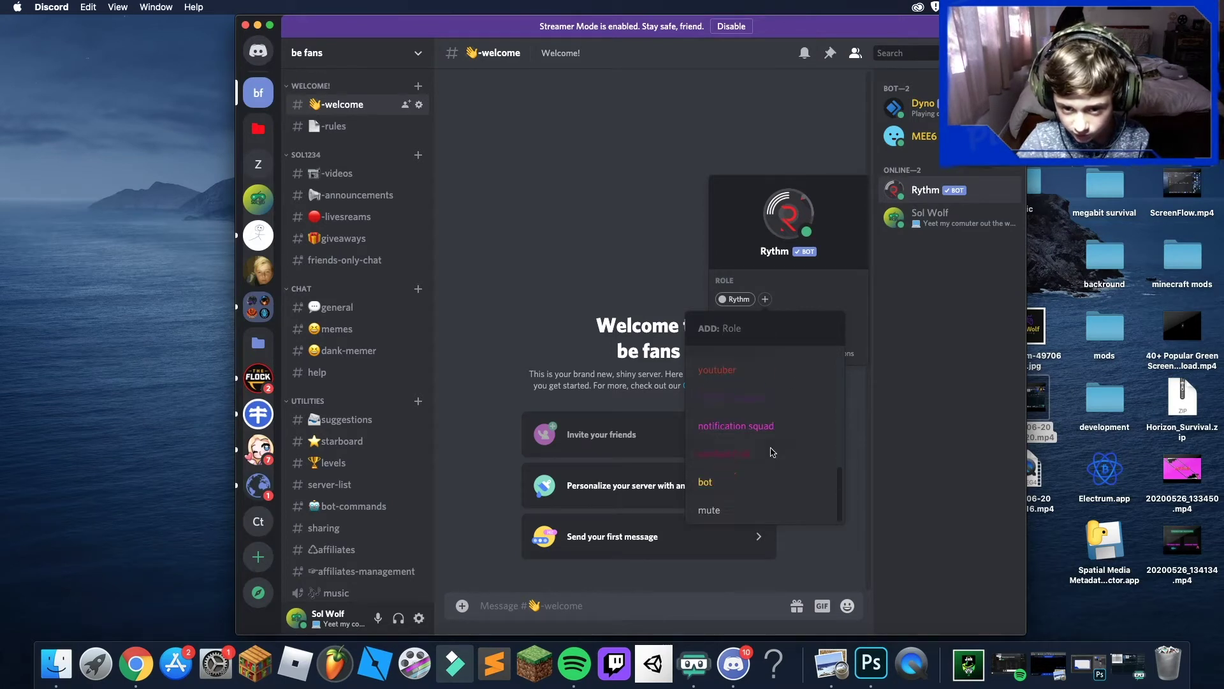
pyautogui.click(763, 478)
pyautogui.click(876, 283)
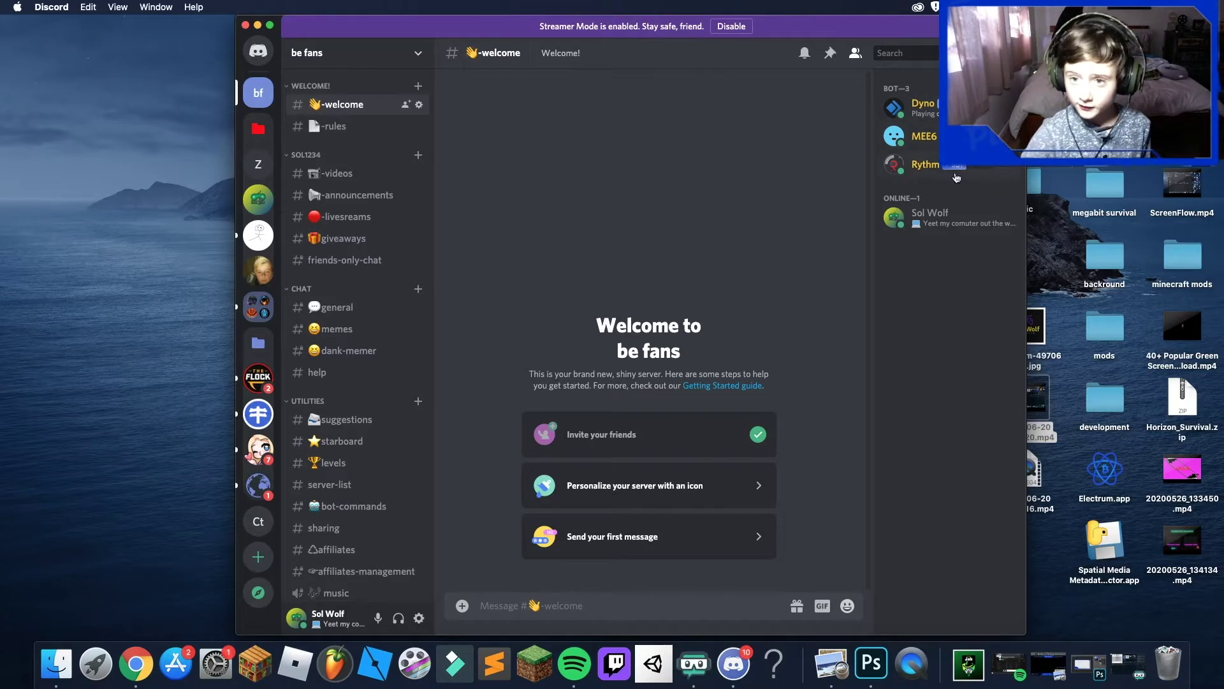
# - Give your own account the admin role, verify it, then launch Chrome
pyautogui.click(908, 218)
pyautogui.click(723, 346)
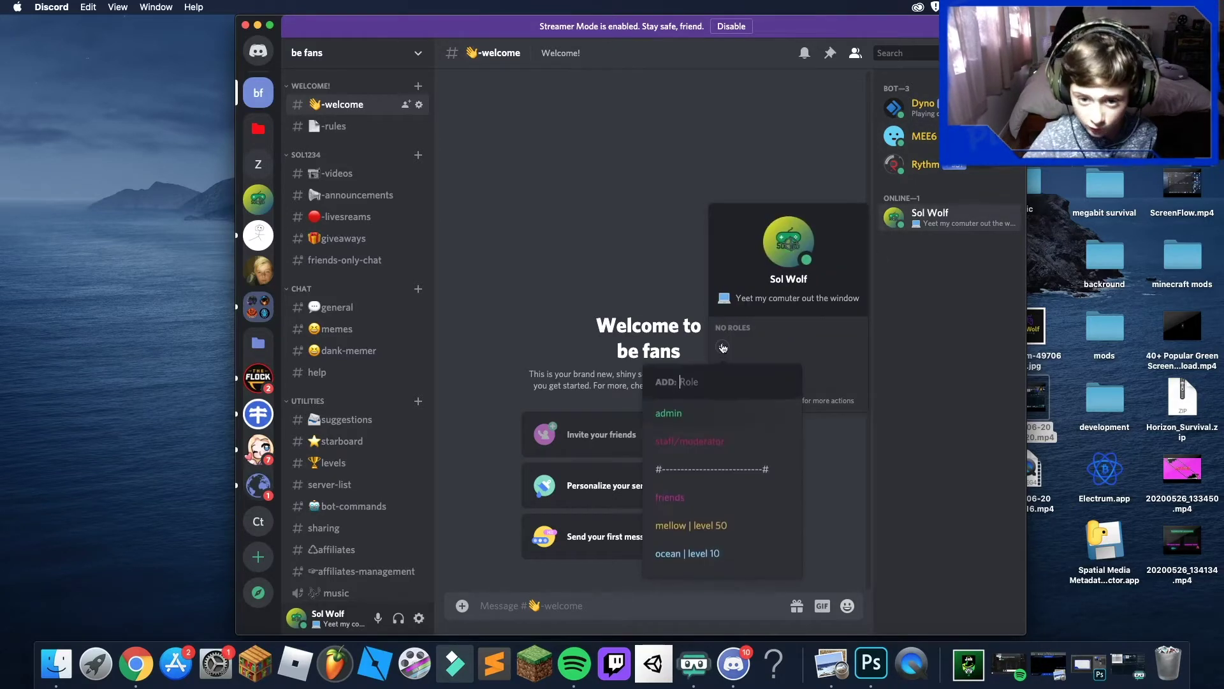
pyautogui.click(717, 413)
pyautogui.press('Escape')
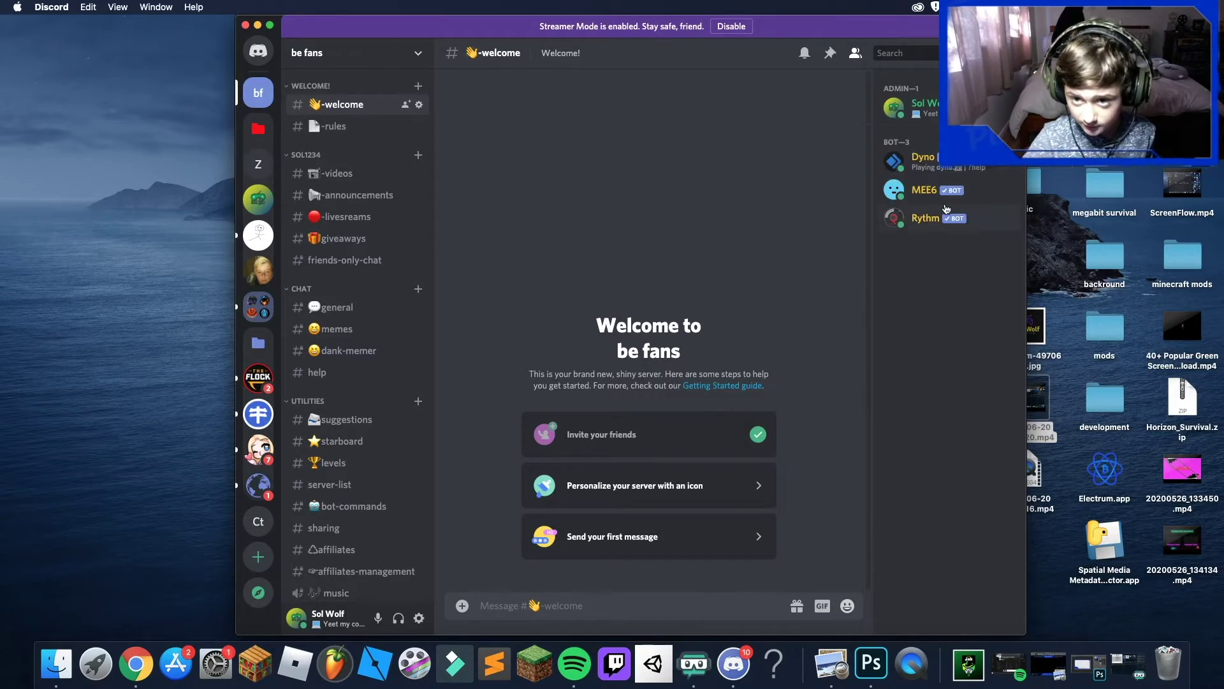
pyautogui.click(908, 107)
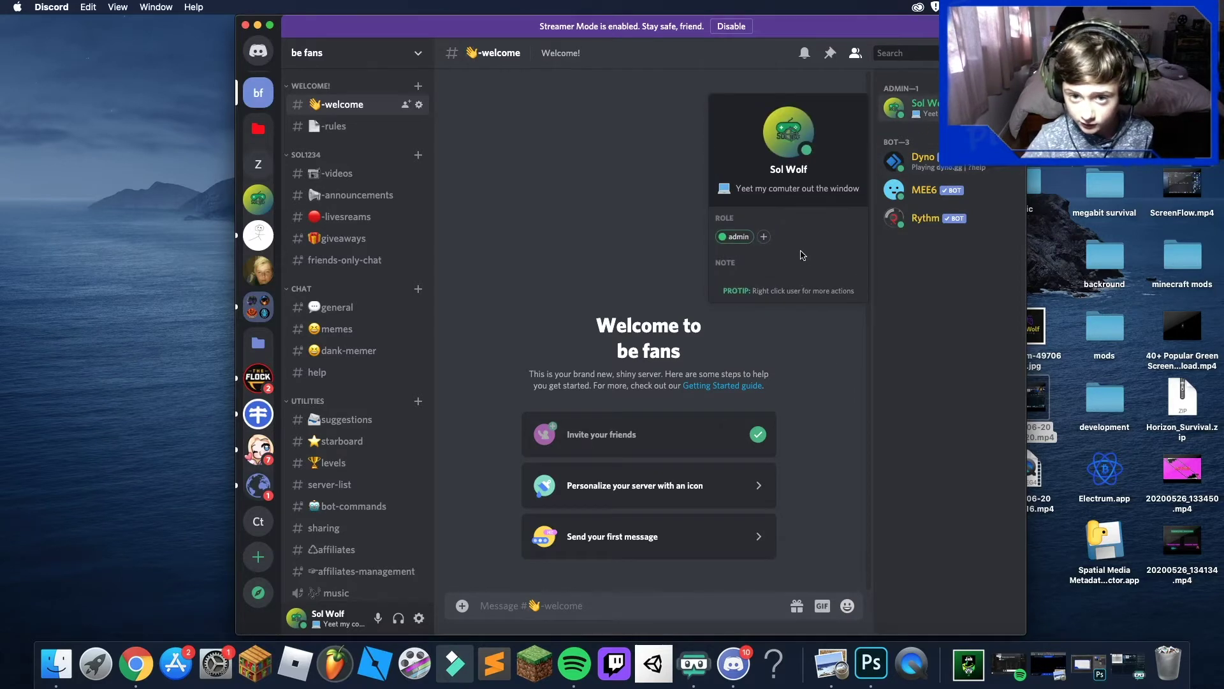
pyautogui.click(762, 238)
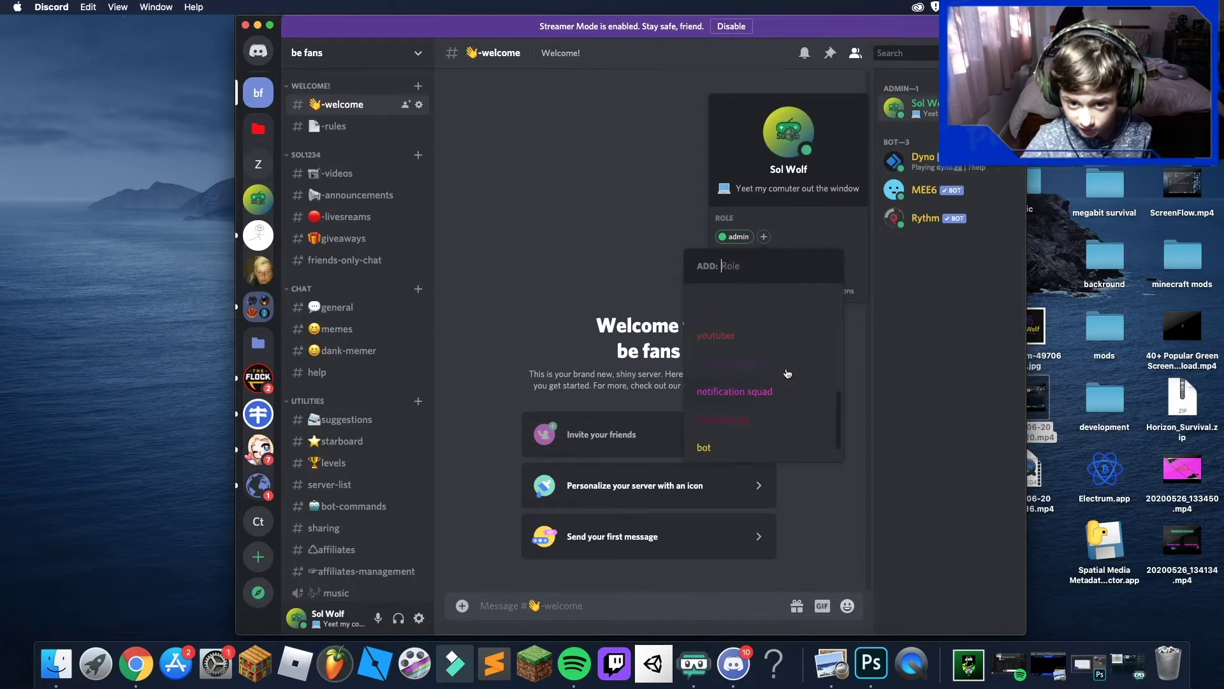
pyautogui.scroll(-3, 788, 374)
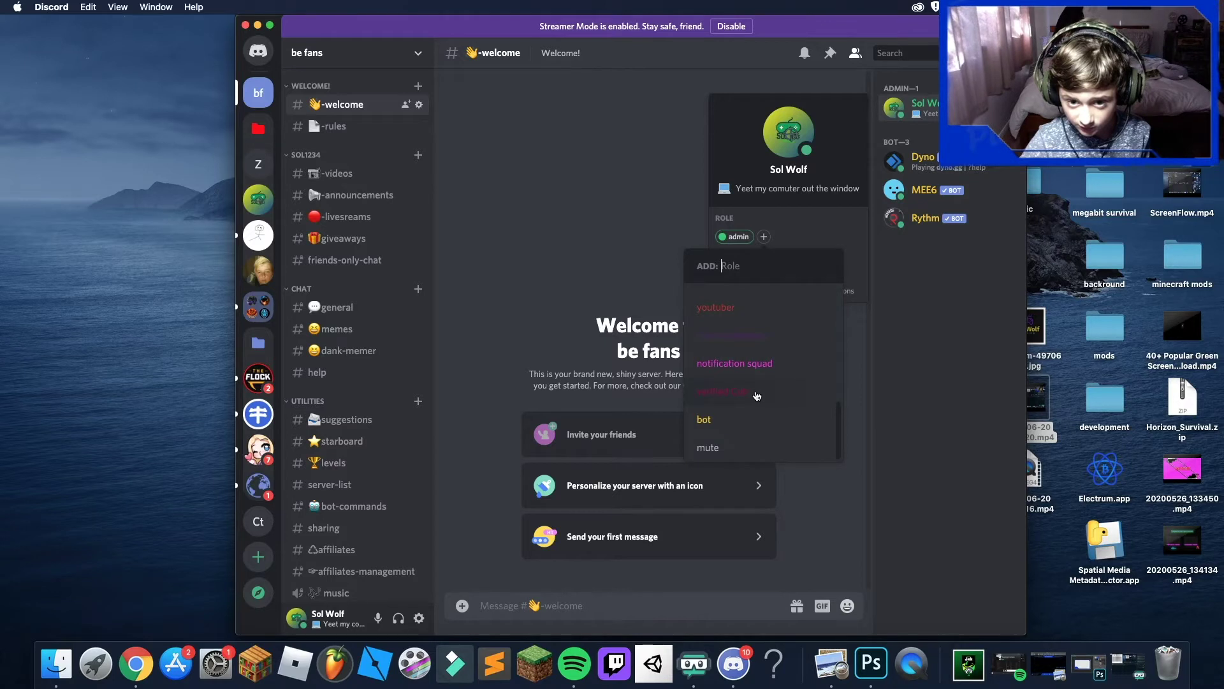
pyautogui.click(565, 237)
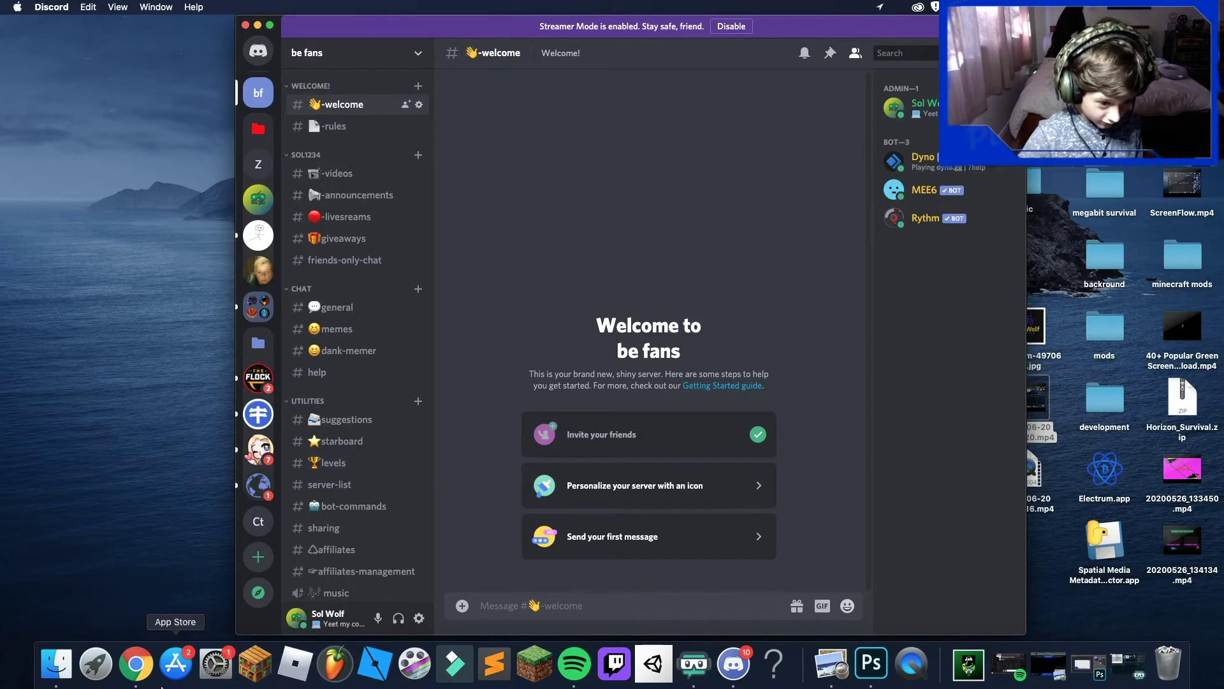
pyautogui.click(136, 663)
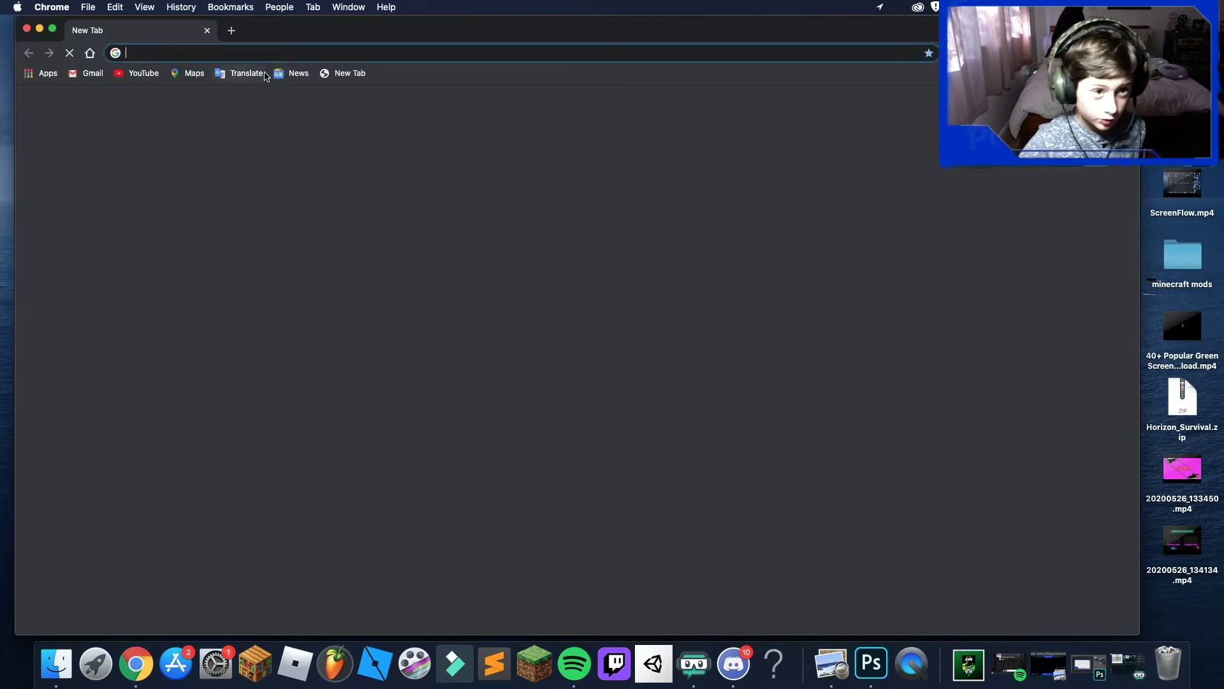
# - Go to the YAGPDB control panel and choose be fans in the server selector
pyautogui.write('yagpdb.xyz/manage/711405040803512400/automod')
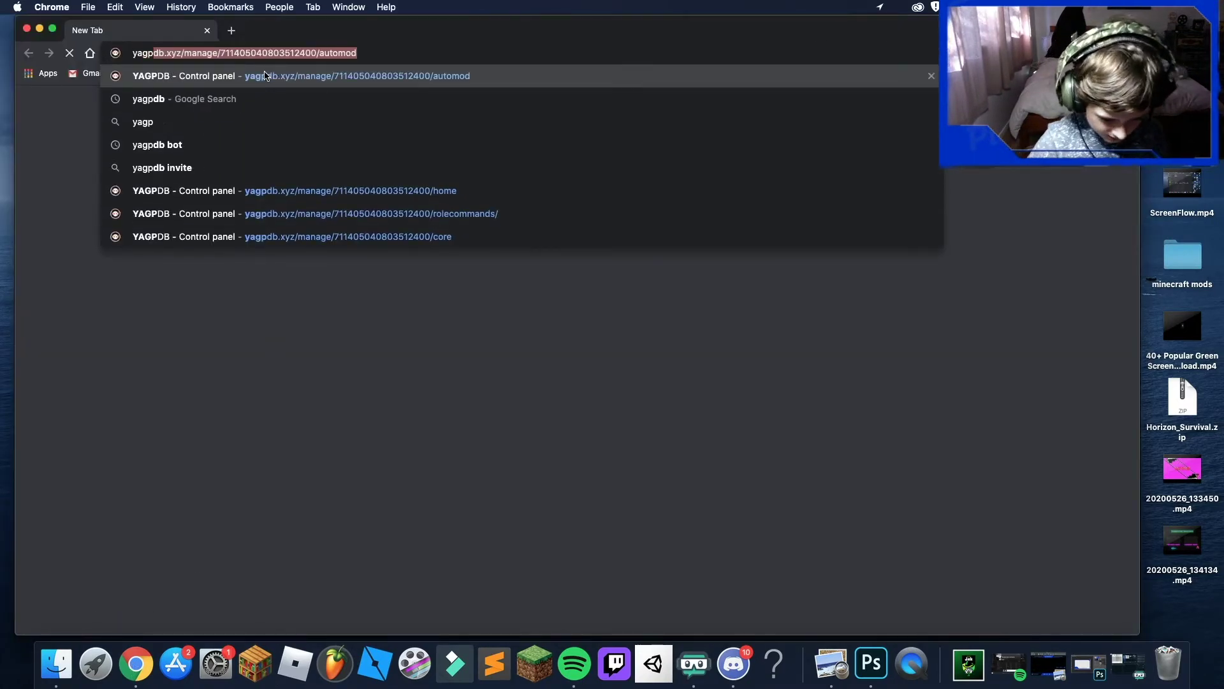
pyautogui.click(265, 76)
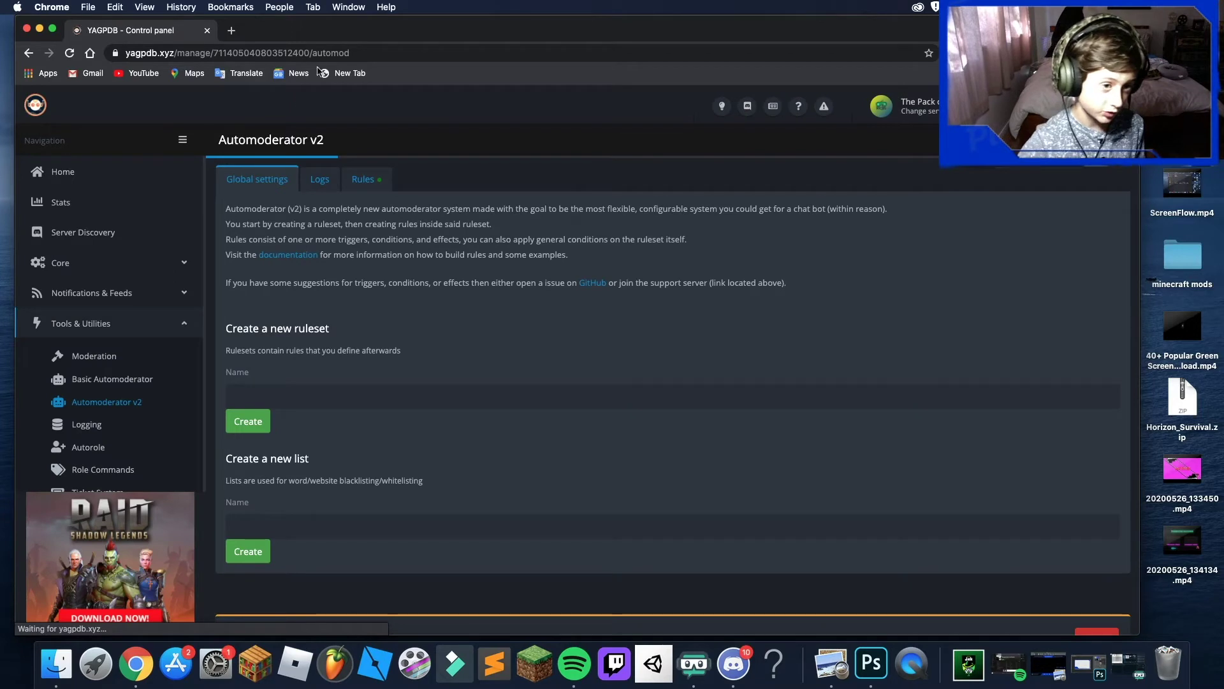
pyautogui.click(906, 105)
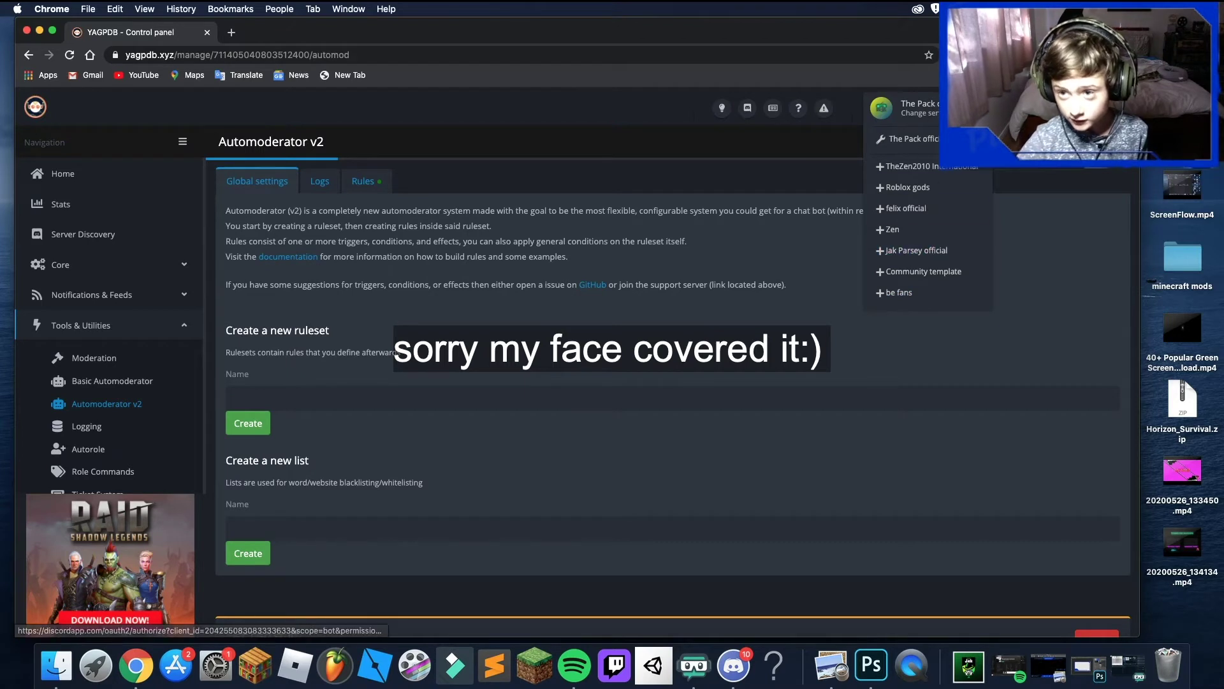
pyautogui.press('Escape')
pyautogui.click(905, 106)
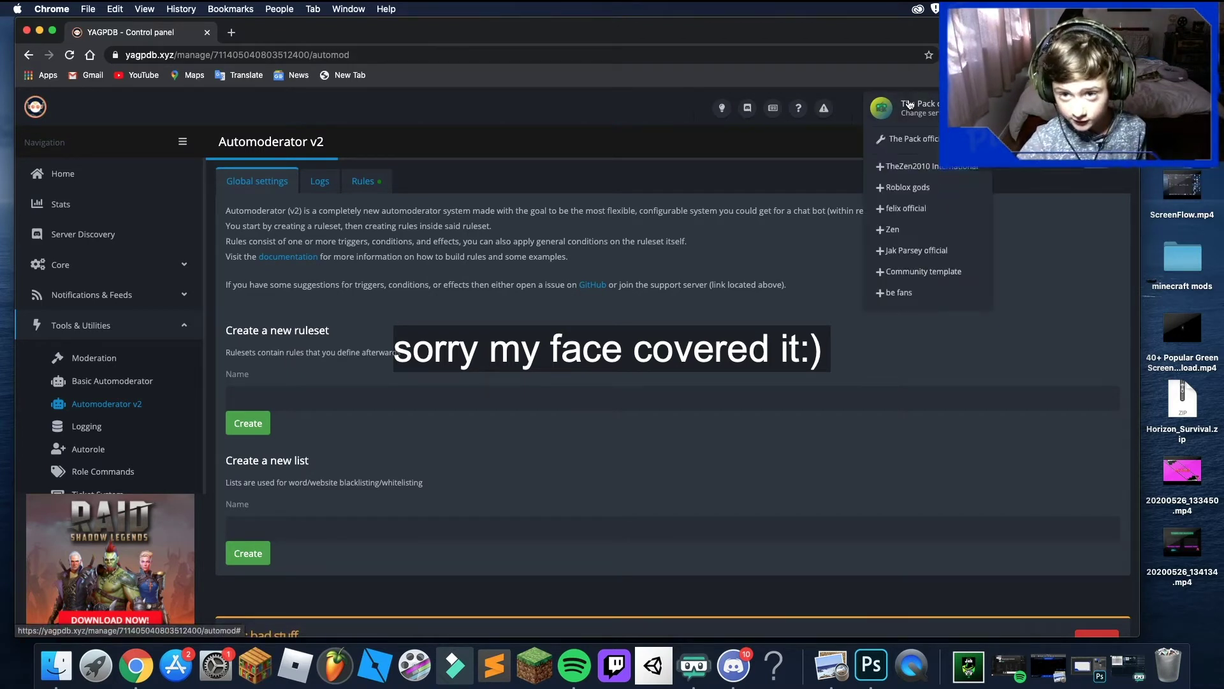
pyautogui.click(908, 293)
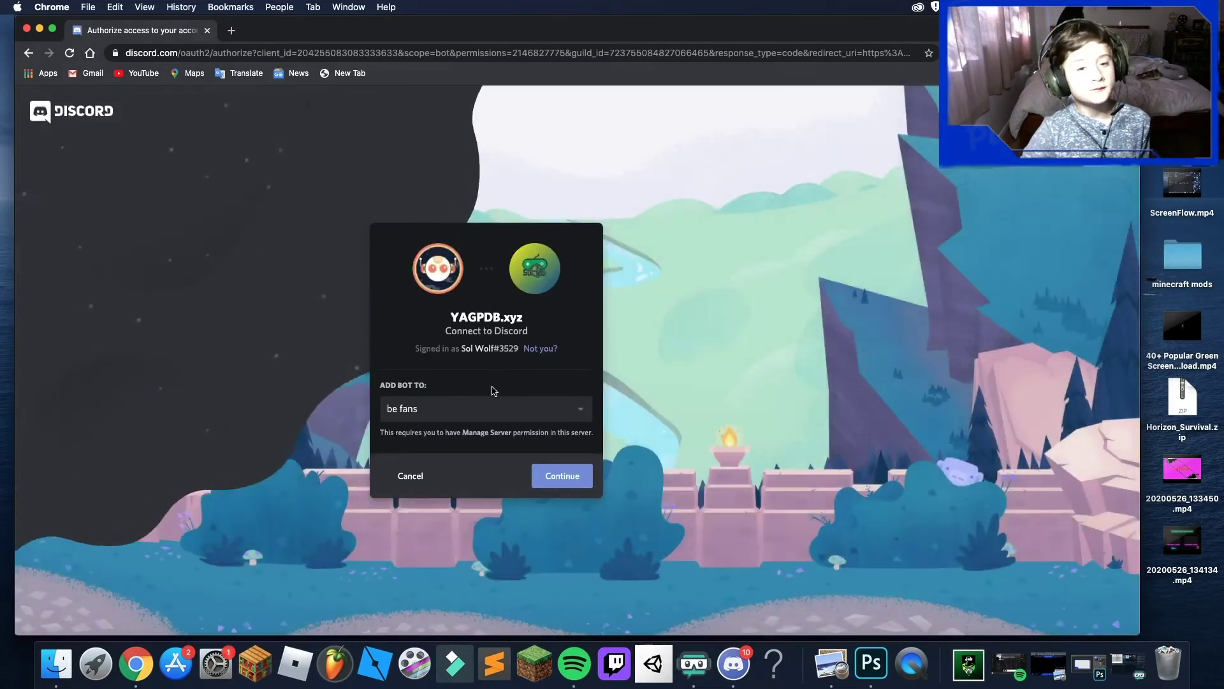
# - Keep be fans as the target server and authorize YAGPDB.xyz's permissions
pyautogui.click(475, 408)
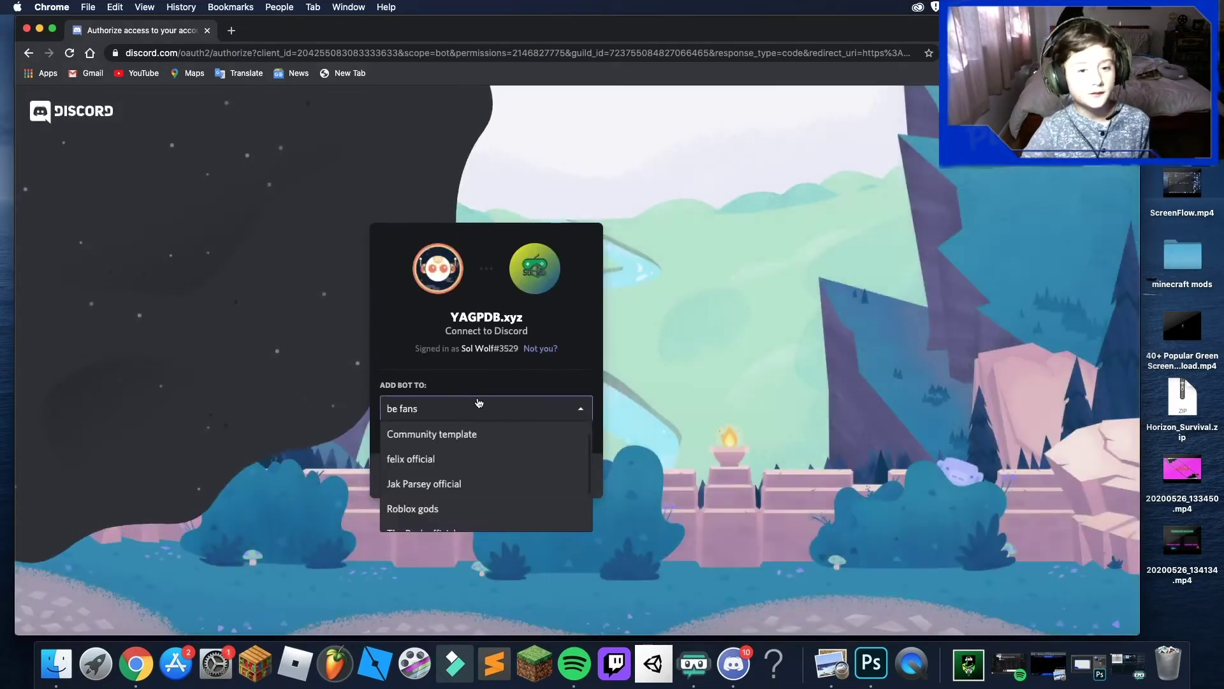
pyautogui.click(504, 337)
pyautogui.click(556, 472)
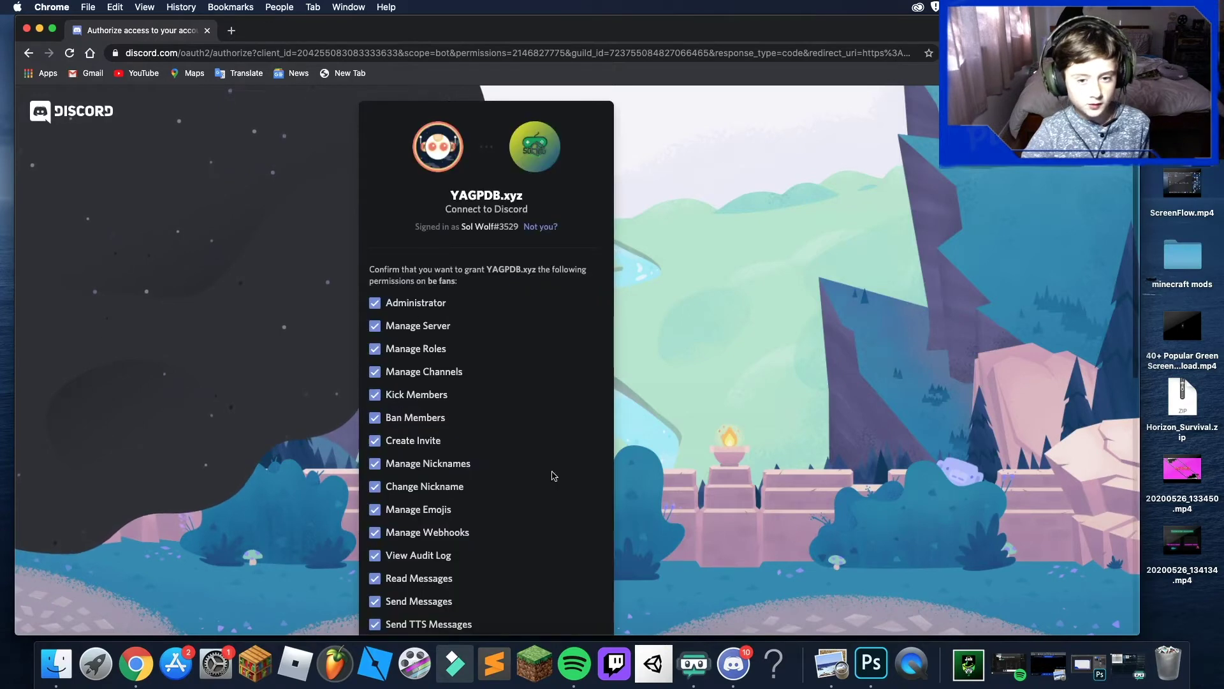
pyautogui.scroll(-6, 433, 477)
pyautogui.scroll(-2, 432, 476)
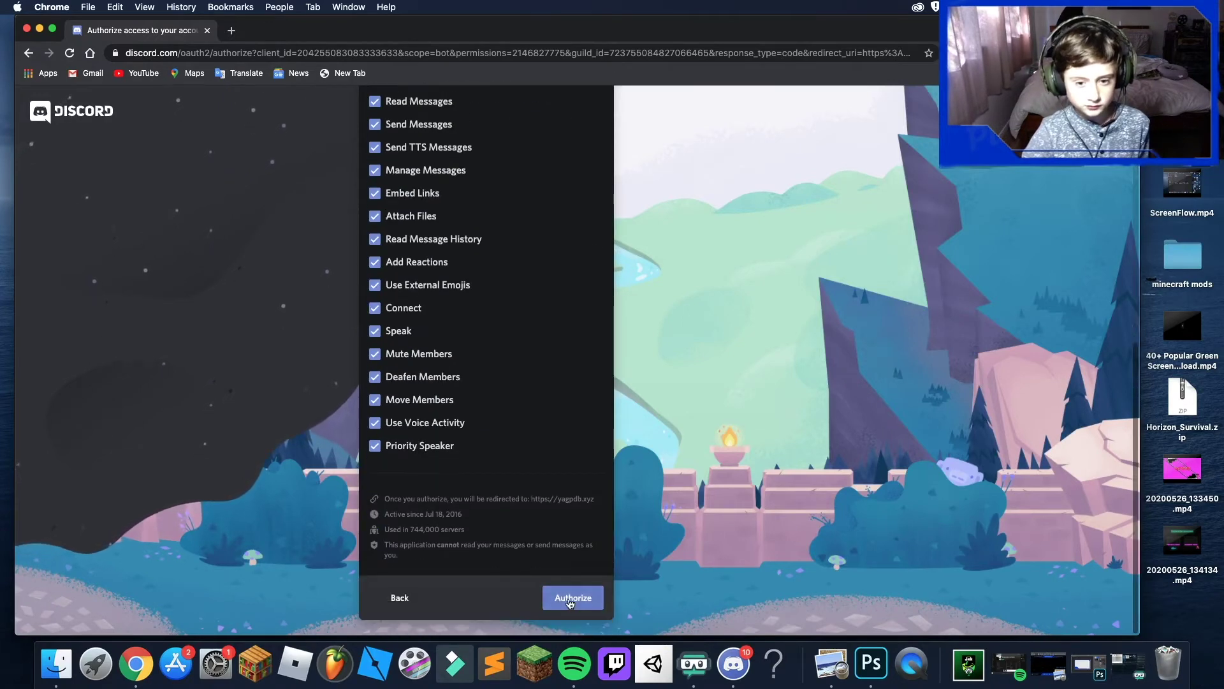
pyautogui.click(564, 596)
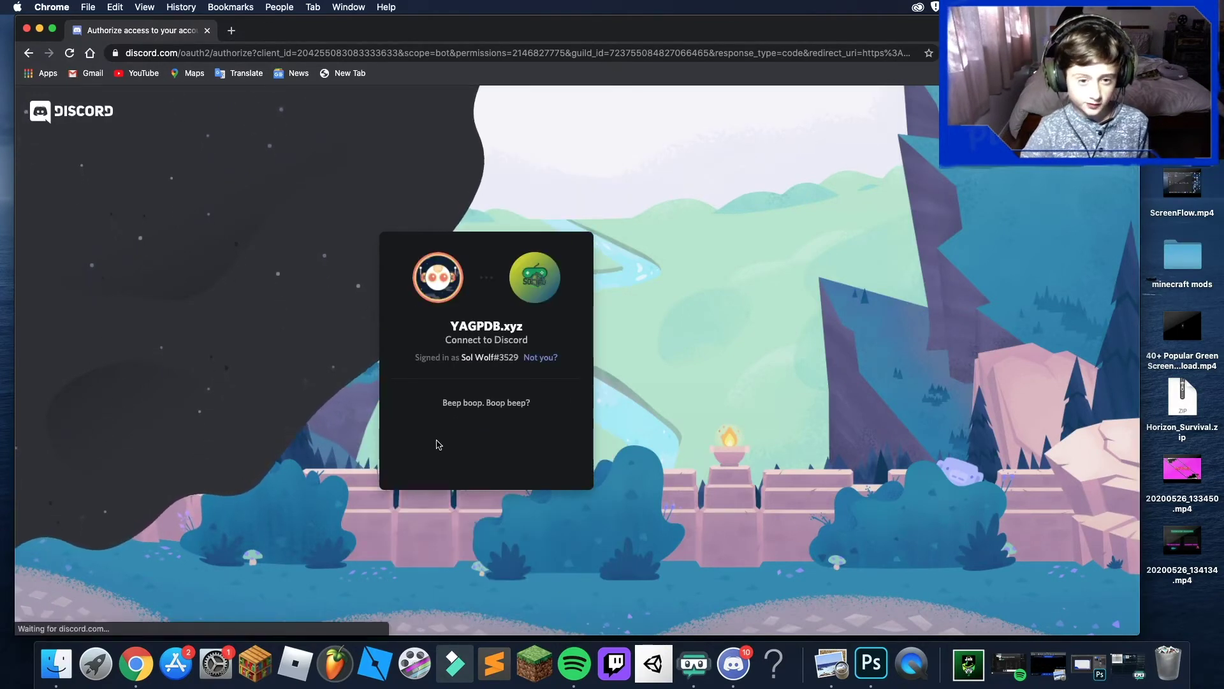
# - Pass the reCAPTCHA check by selecting the three tree images and verifying
pyautogui.click(407, 446)
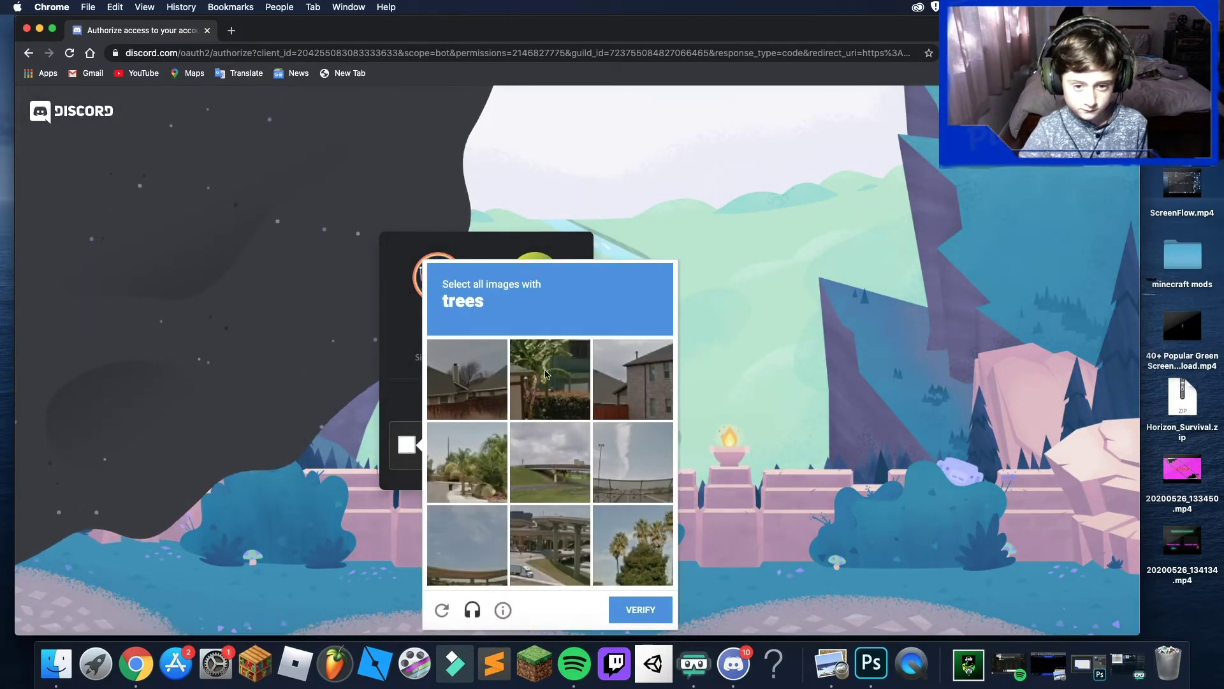
pyautogui.click(547, 373)
pyautogui.click(623, 542)
pyautogui.click(467, 462)
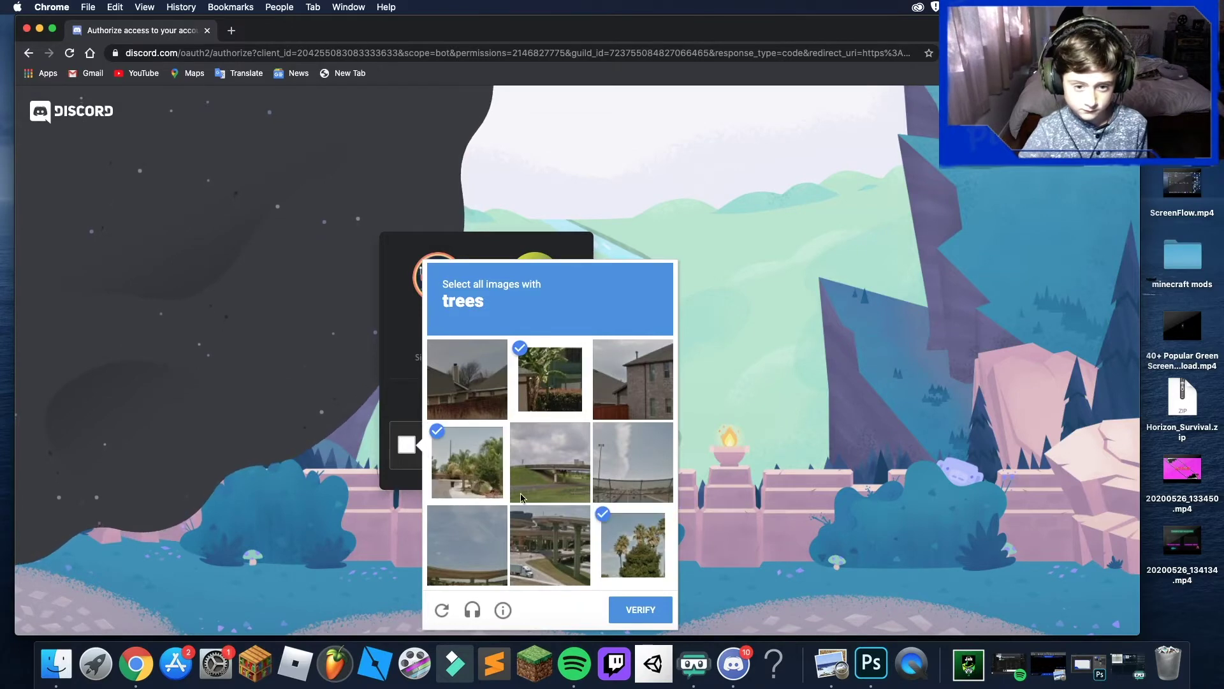
pyautogui.click(641, 610)
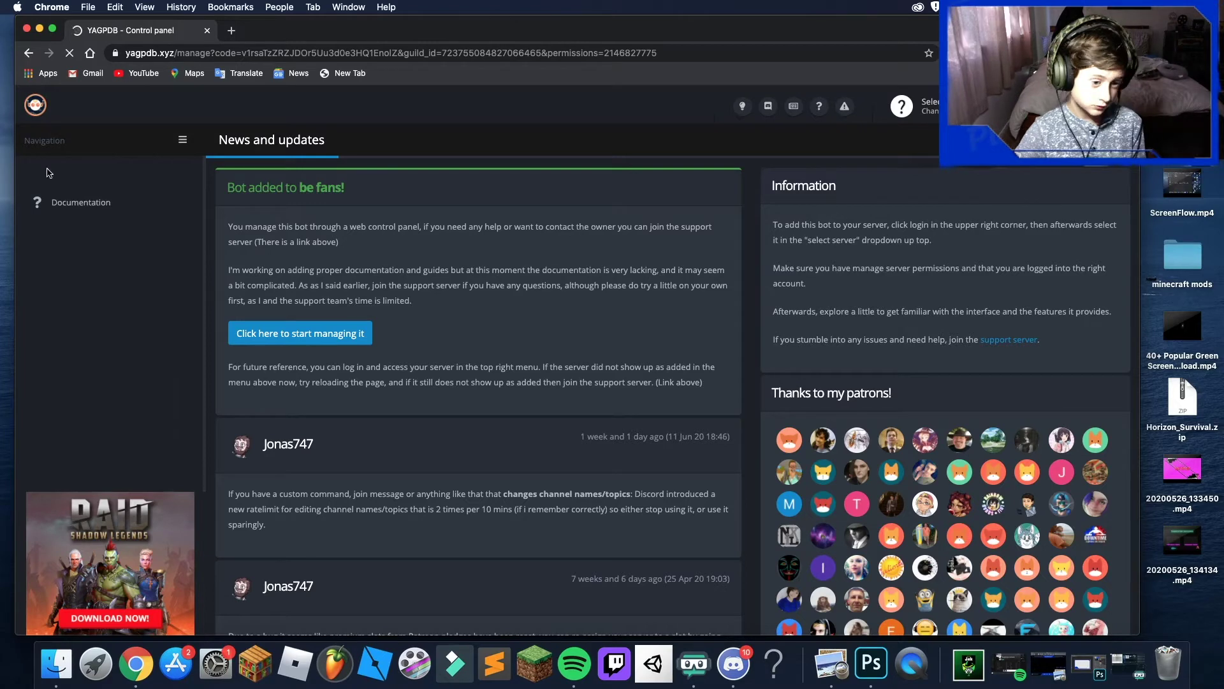
# - Start managing the be fans server in YAGPDB and expand Tools & Utilities
pyautogui.scroll(-4, 148, 554)
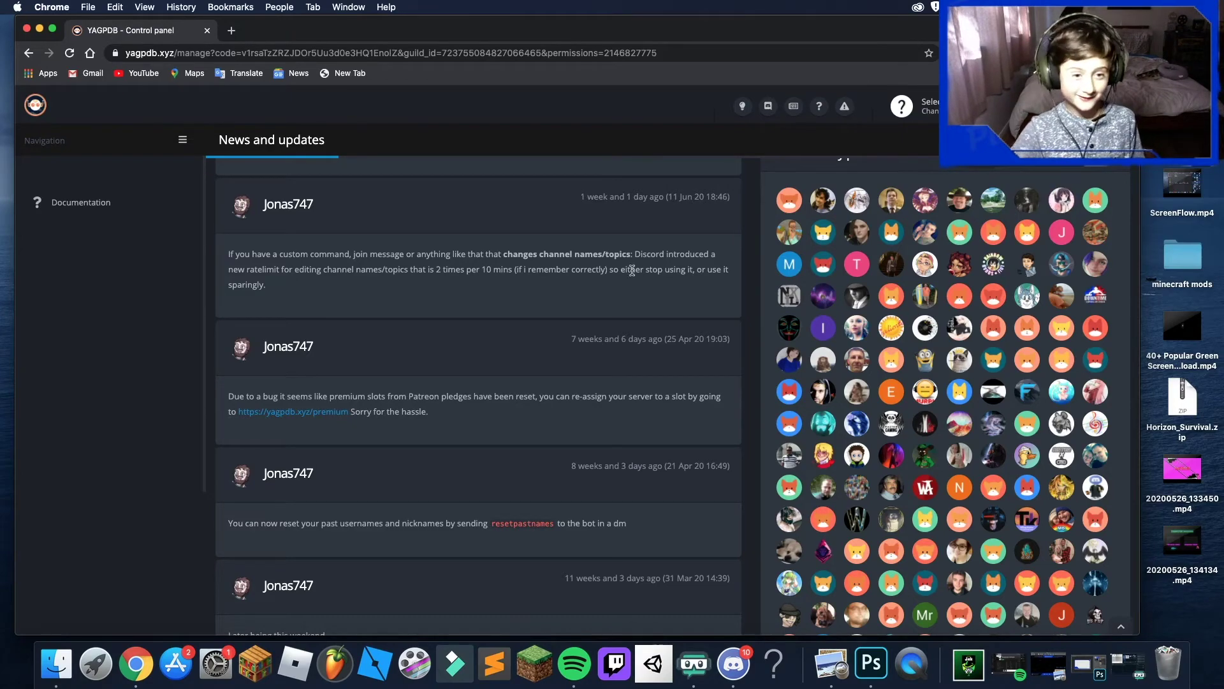
pyautogui.scroll(-3, 237, 373)
pyautogui.scroll(1, 185, 402)
pyautogui.scroll(5, 127, 408)
pyautogui.scroll(-4, 39, 415)
pyautogui.scroll(4, 121, 403)
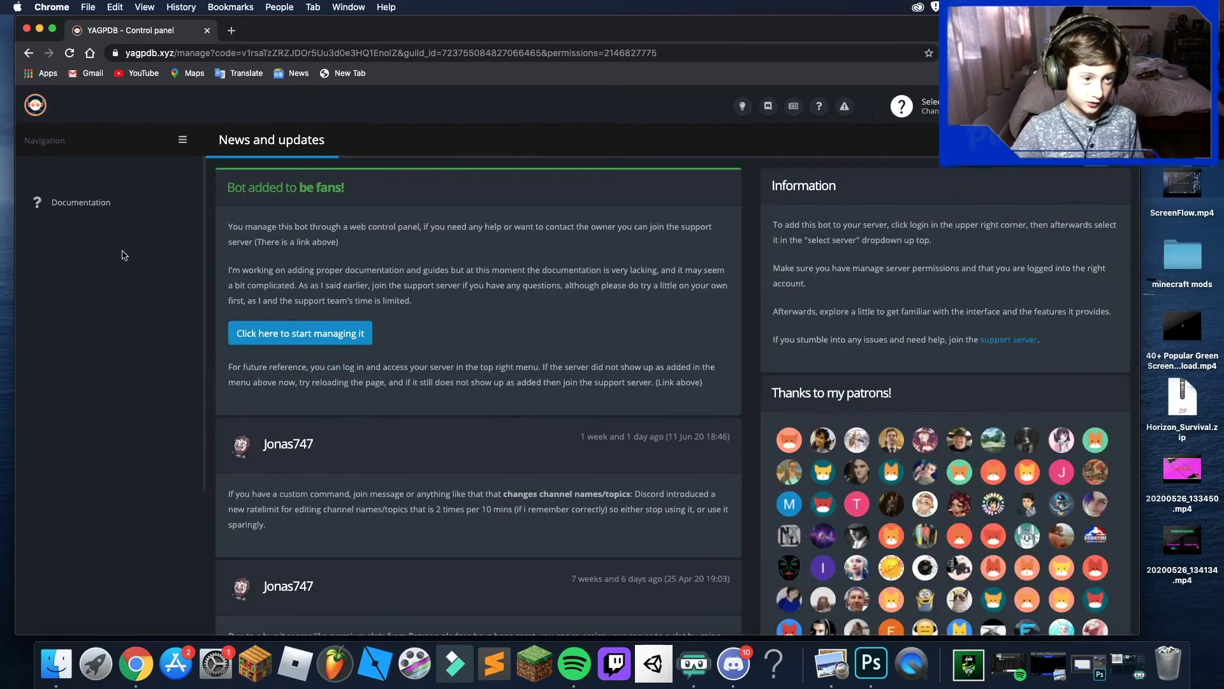
pyautogui.click(118, 215)
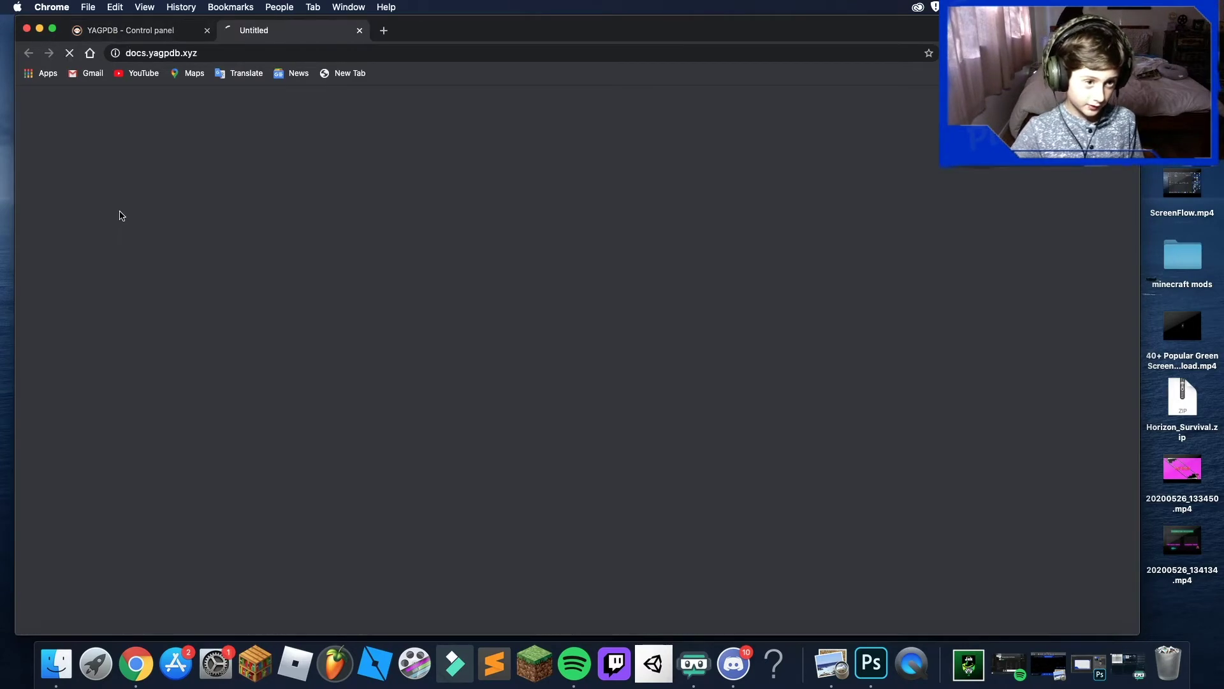
pyautogui.click(360, 30)
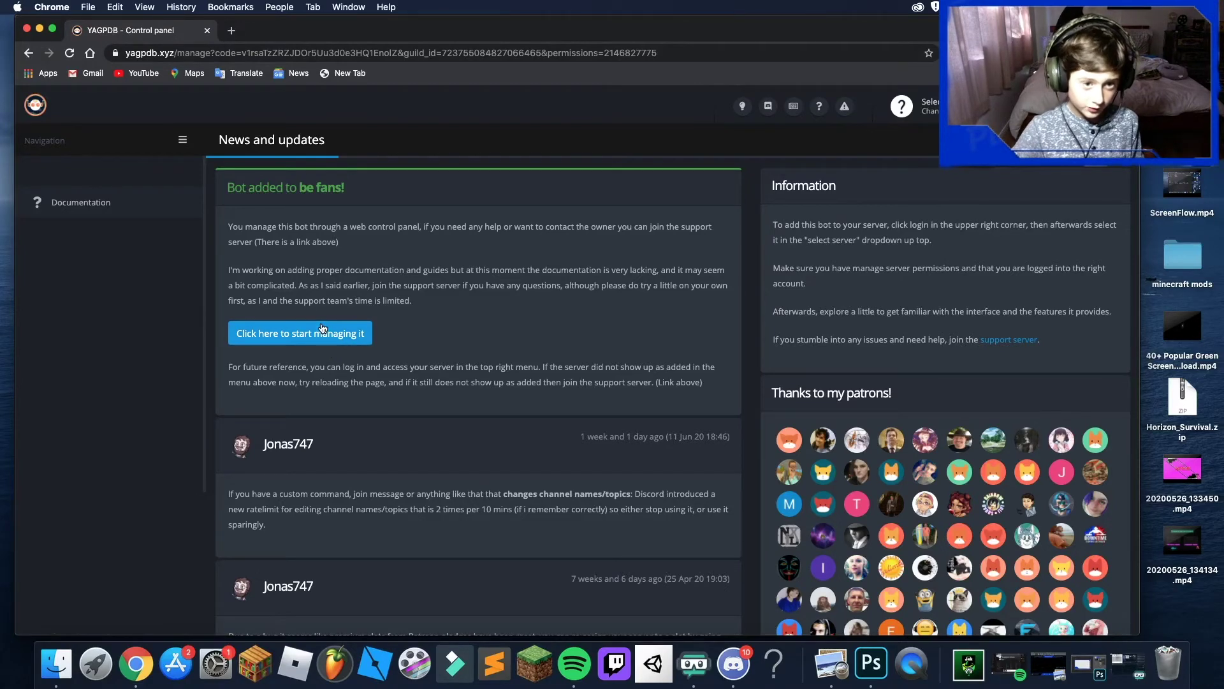
pyautogui.click(299, 334)
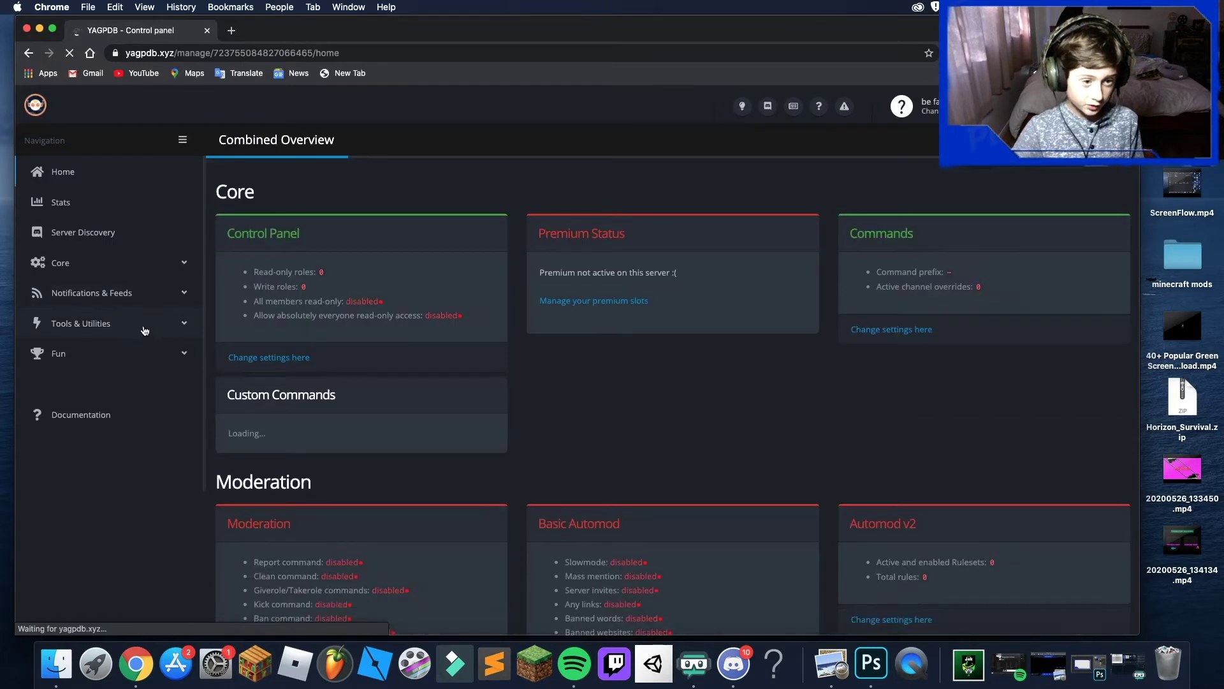
pyautogui.click(146, 326)
# - In Role Commands, create a group named 'welcome' in Single mode
pyautogui.scroll(-3, 170, 418)
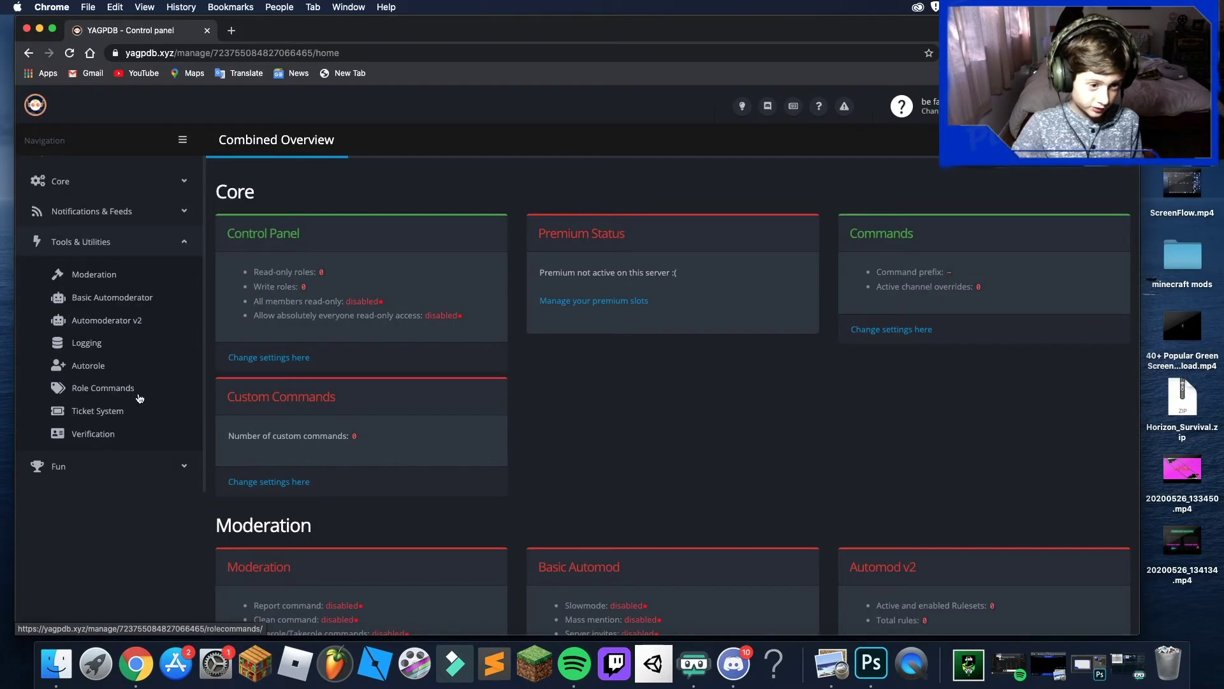
pyautogui.click(121, 389)
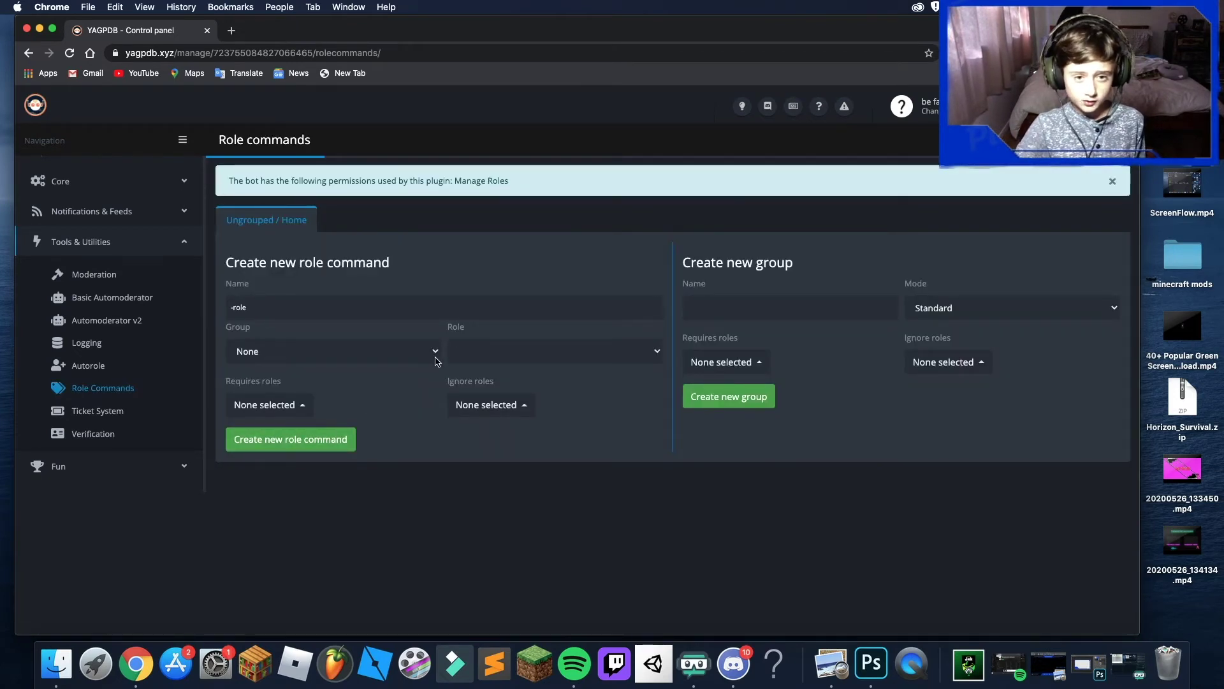
pyautogui.click(727, 301)
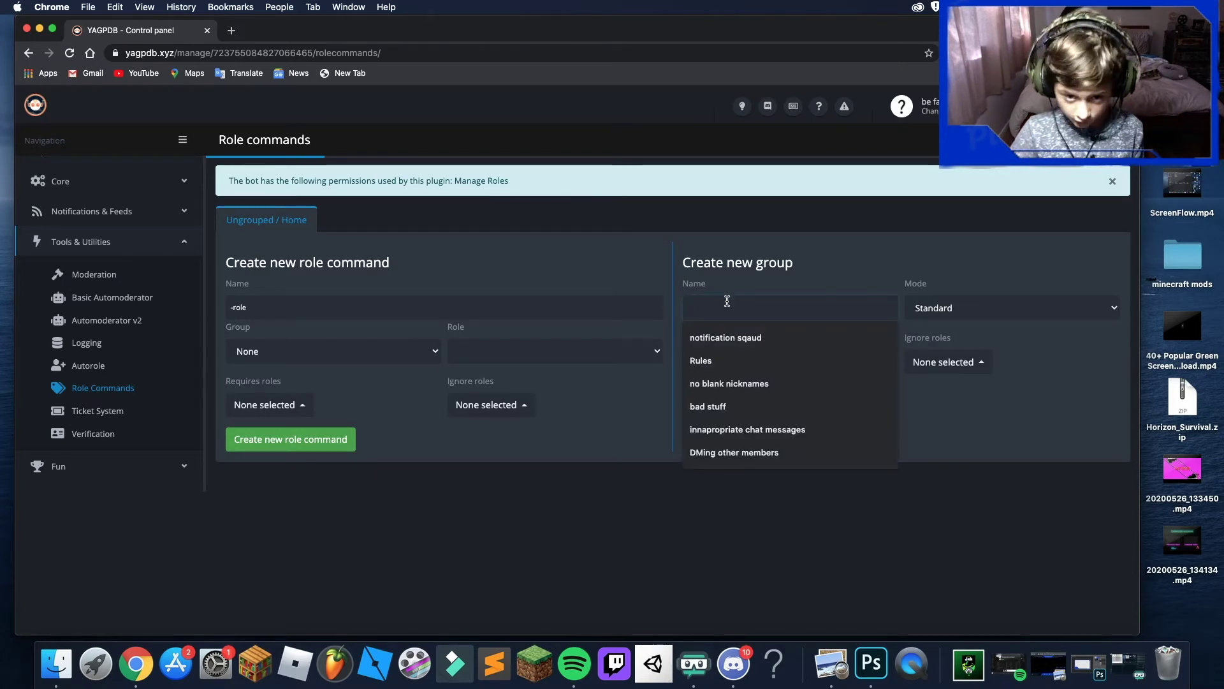
pyautogui.write('welcome')
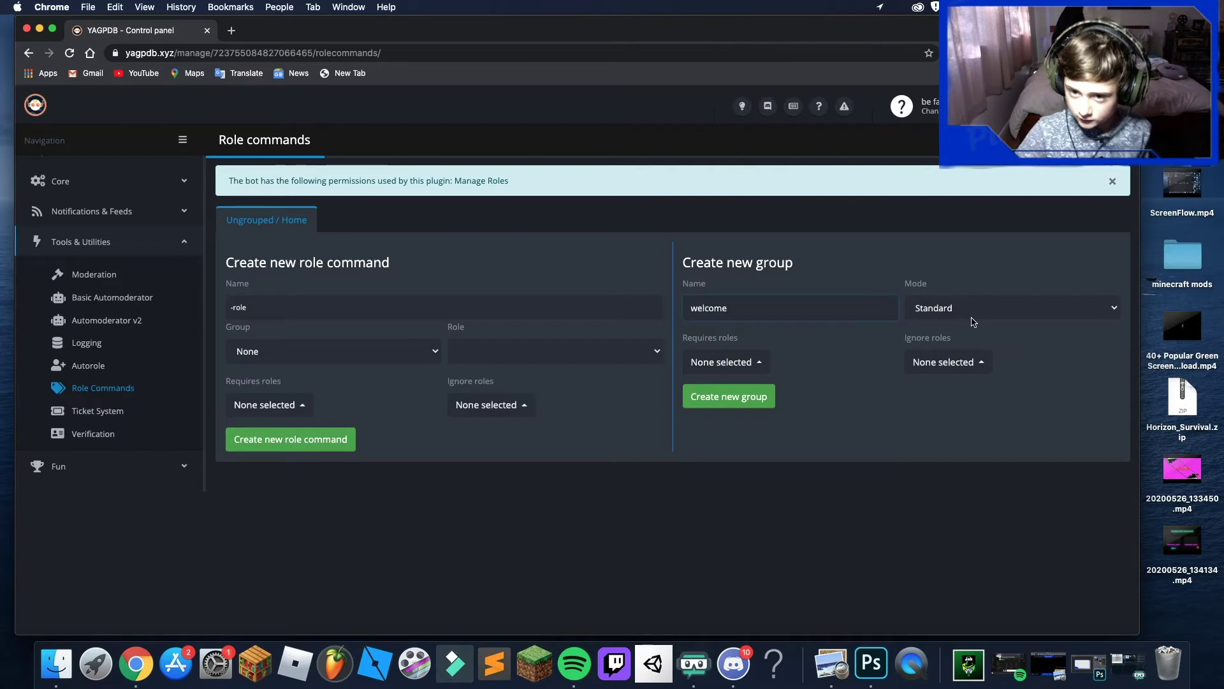
pyautogui.click(973, 319)
pyautogui.click(973, 320)
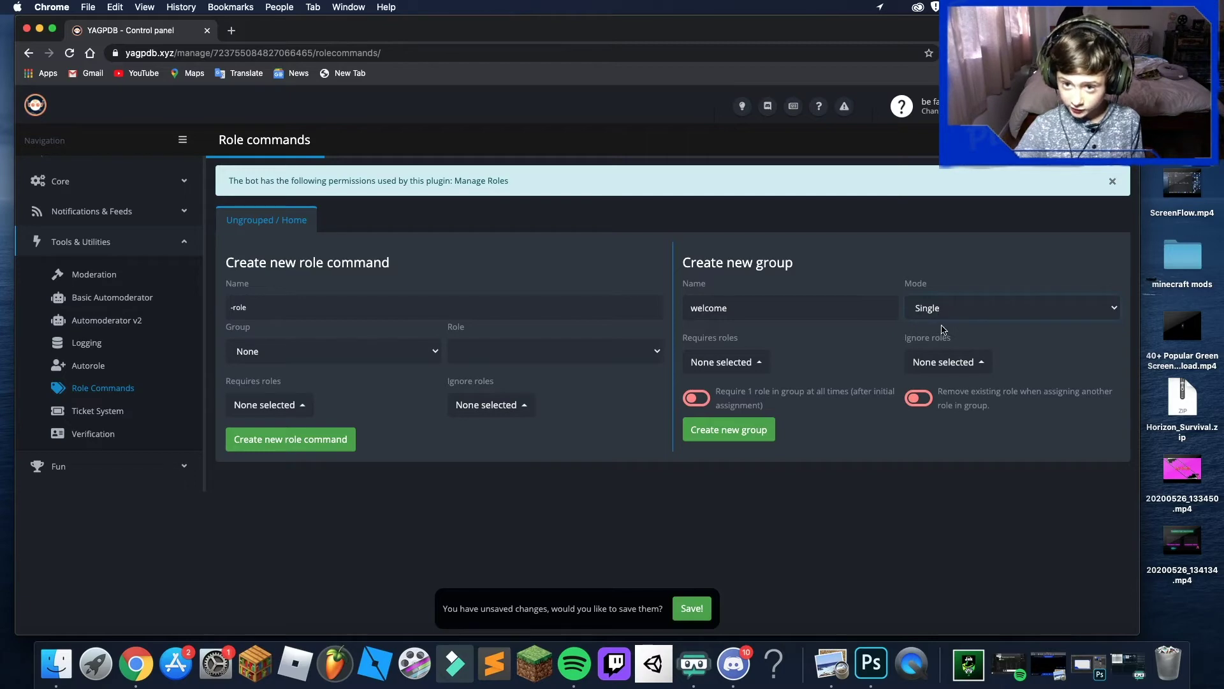
pyautogui.click(730, 429)
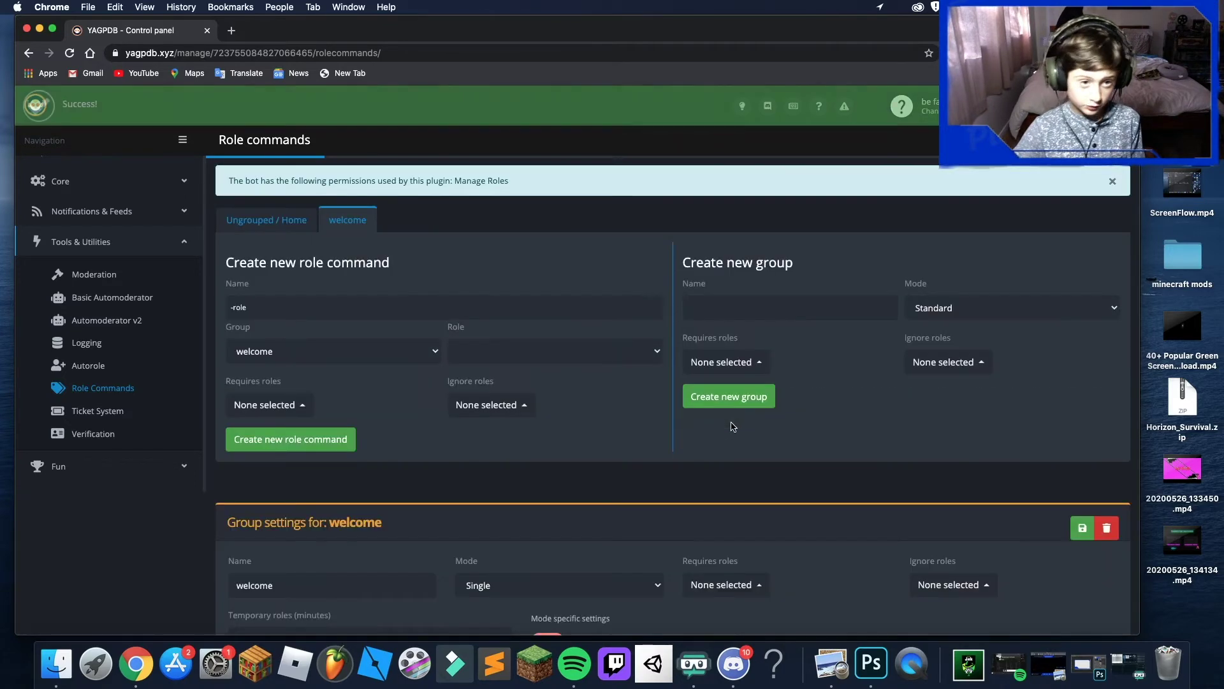
# - Begin naming a new role command on the Role Commands page
pyautogui.scroll(-3, 383, 363)
pyautogui.scroll(3, 513, 355)
pyautogui.click(322, 287)
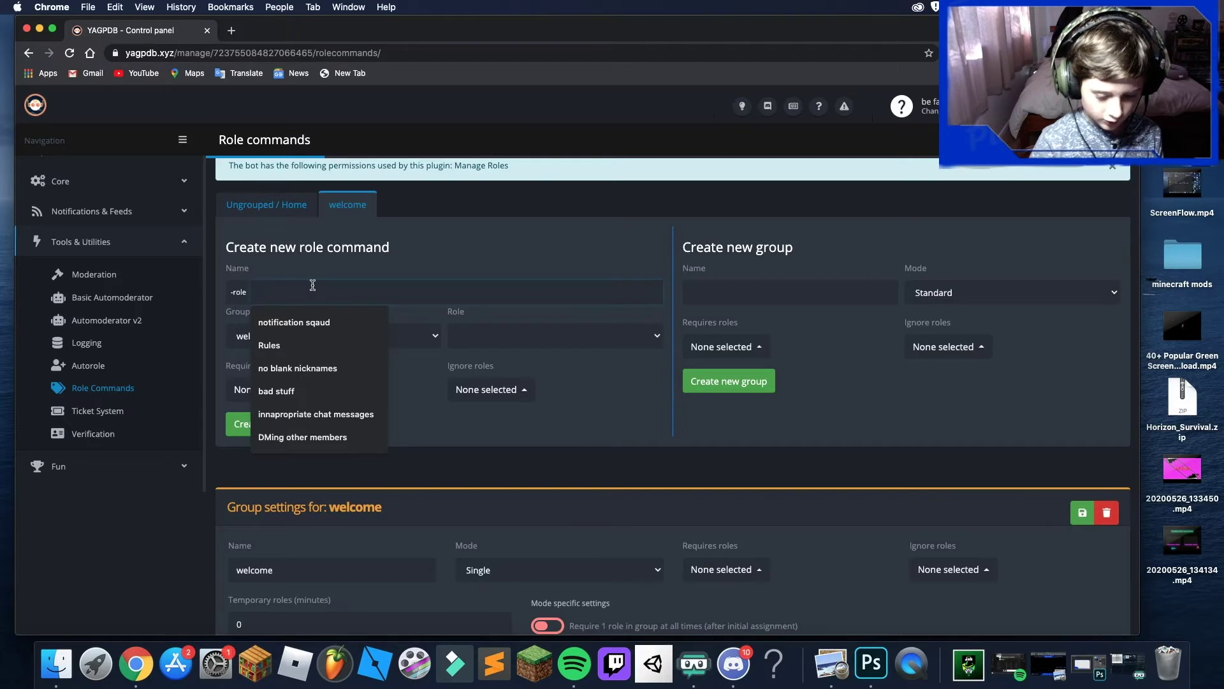
# - Name the role command 'ver' in the welcome group, leaving its role unchosen
pyautogui.write('ok')
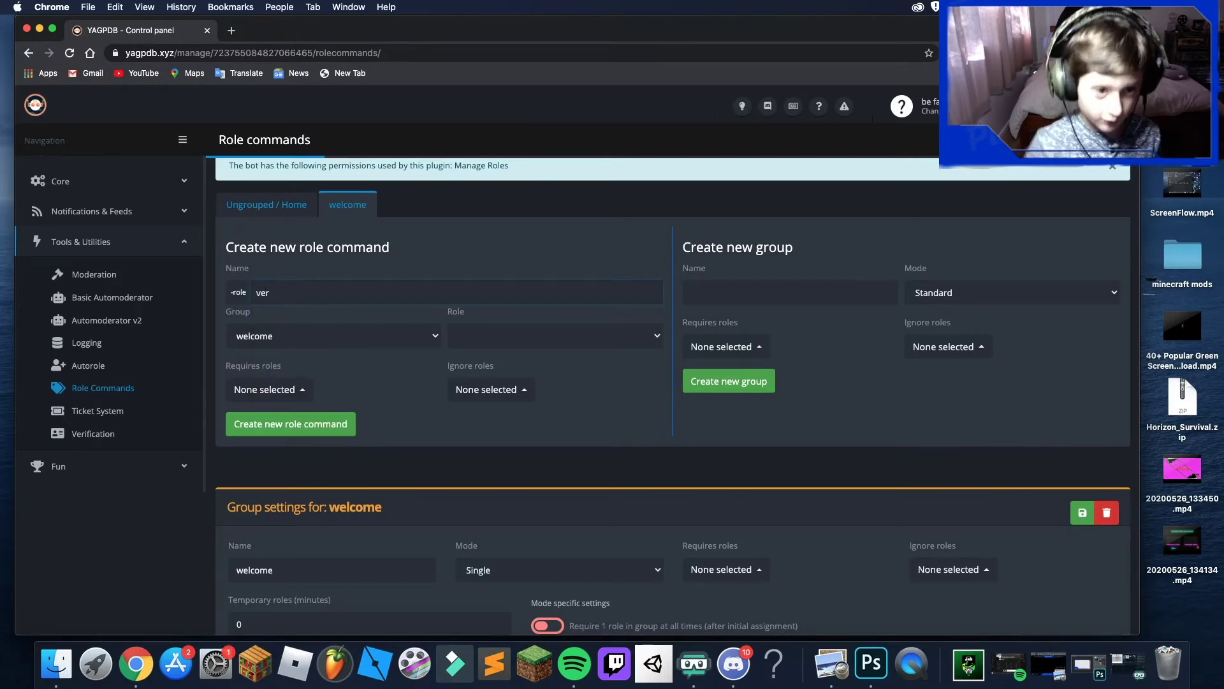
pyautogui.click(331, 335)
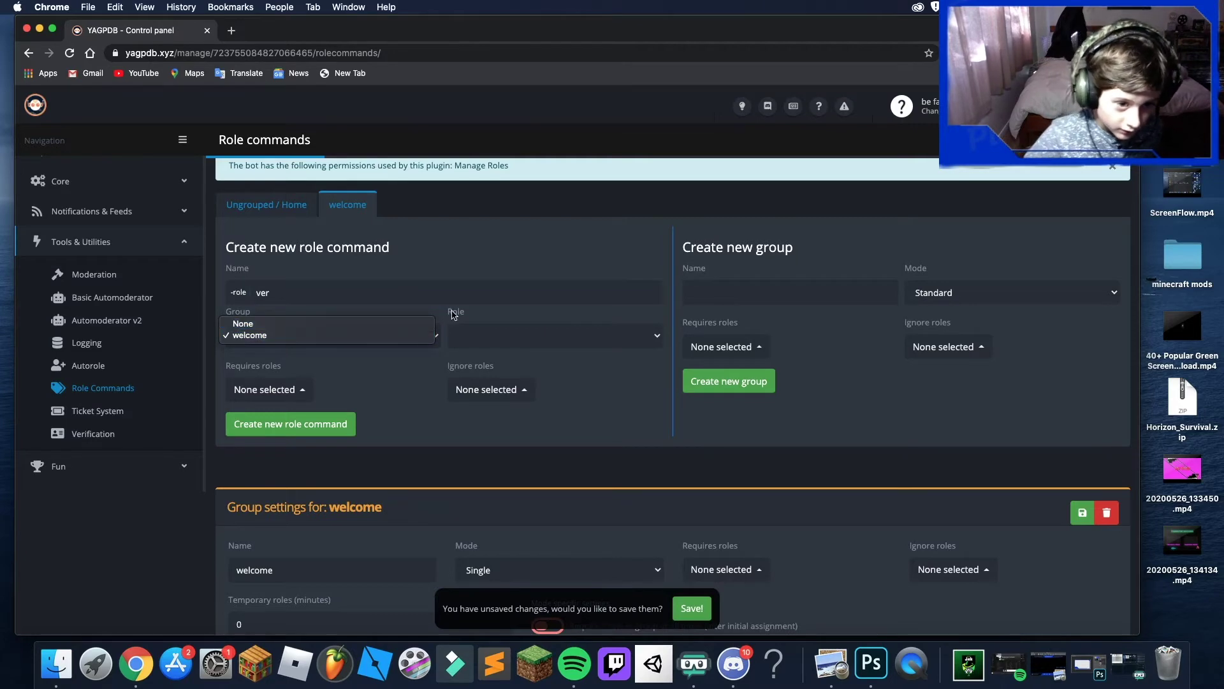
pyautogui.click(404, 376)
pyautogui.click(497, 334)
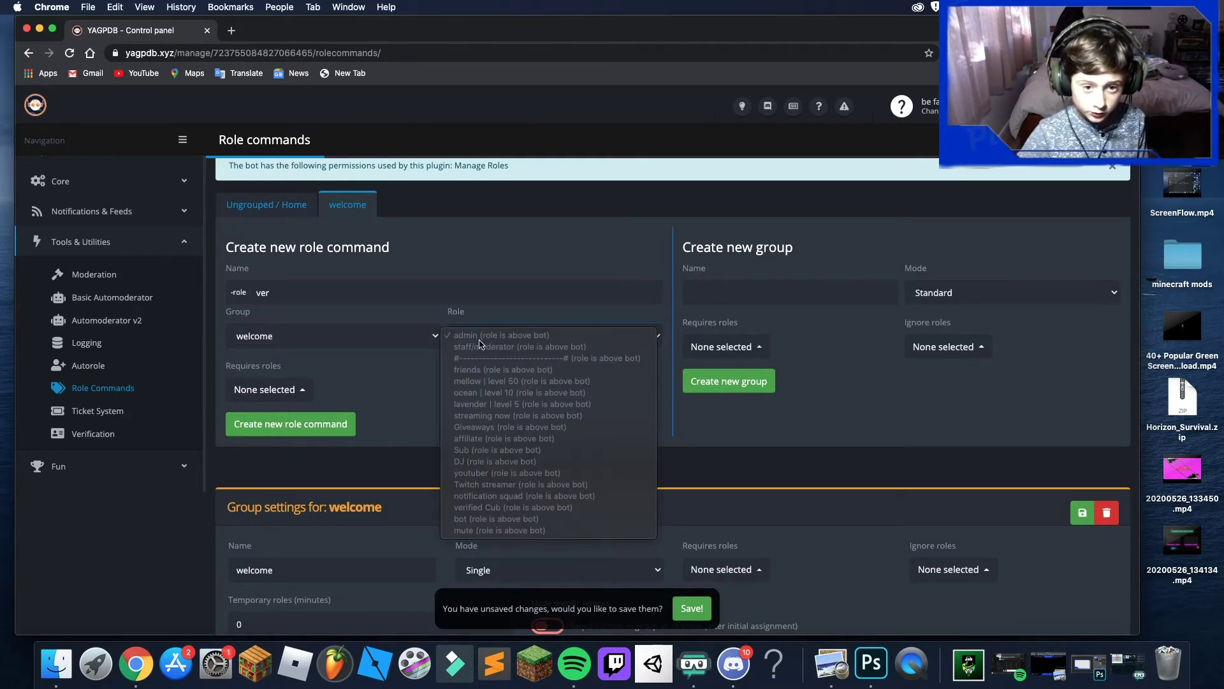
pyautogui.click(418, 396)
pyautogui.scroll(-3, 446, 370)
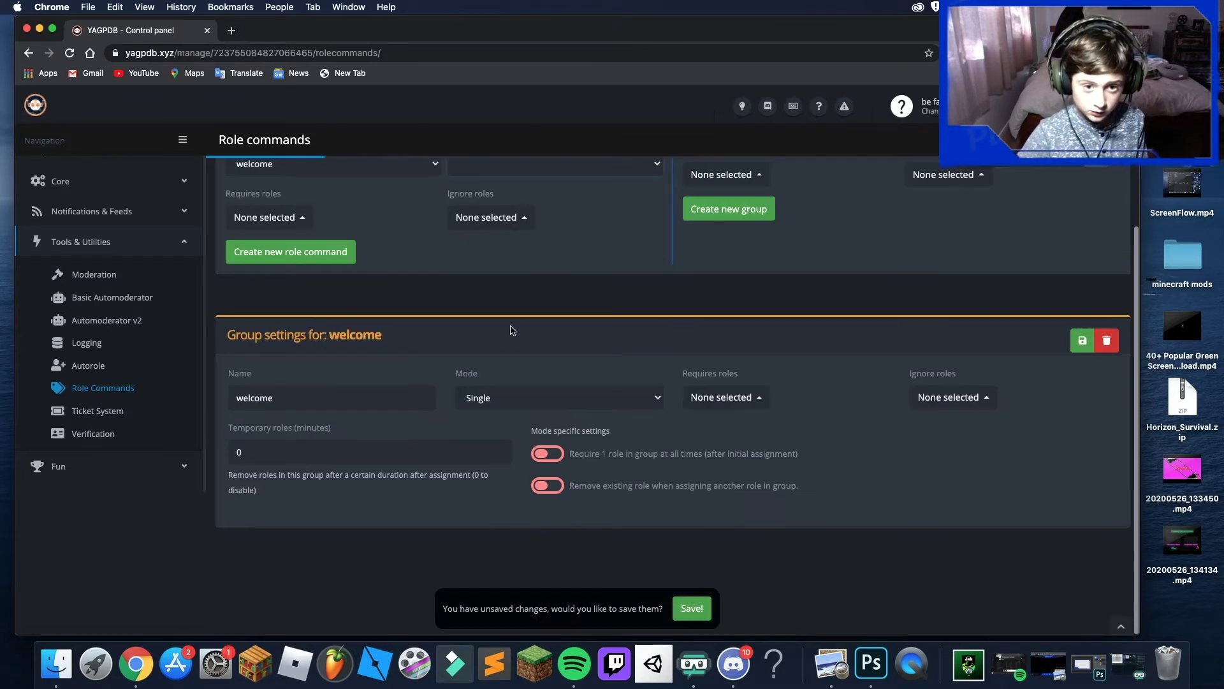
pyautogui.scroll(3, 521, 342)
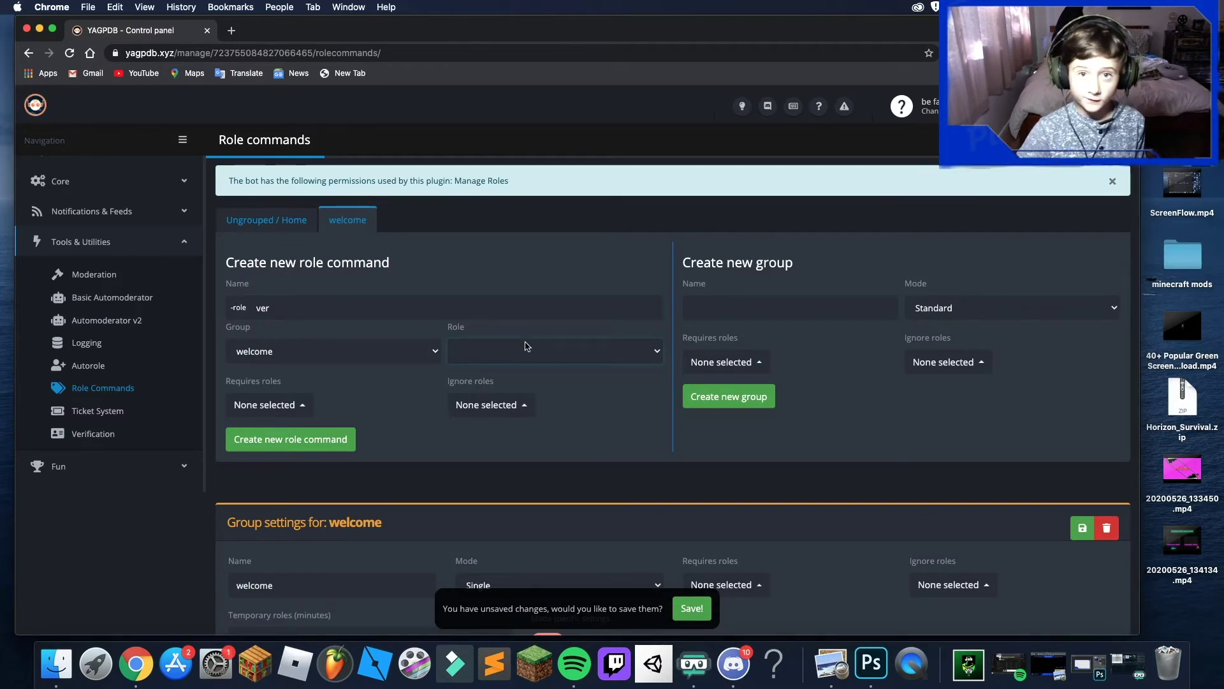
pyautogui.click(546, 352)
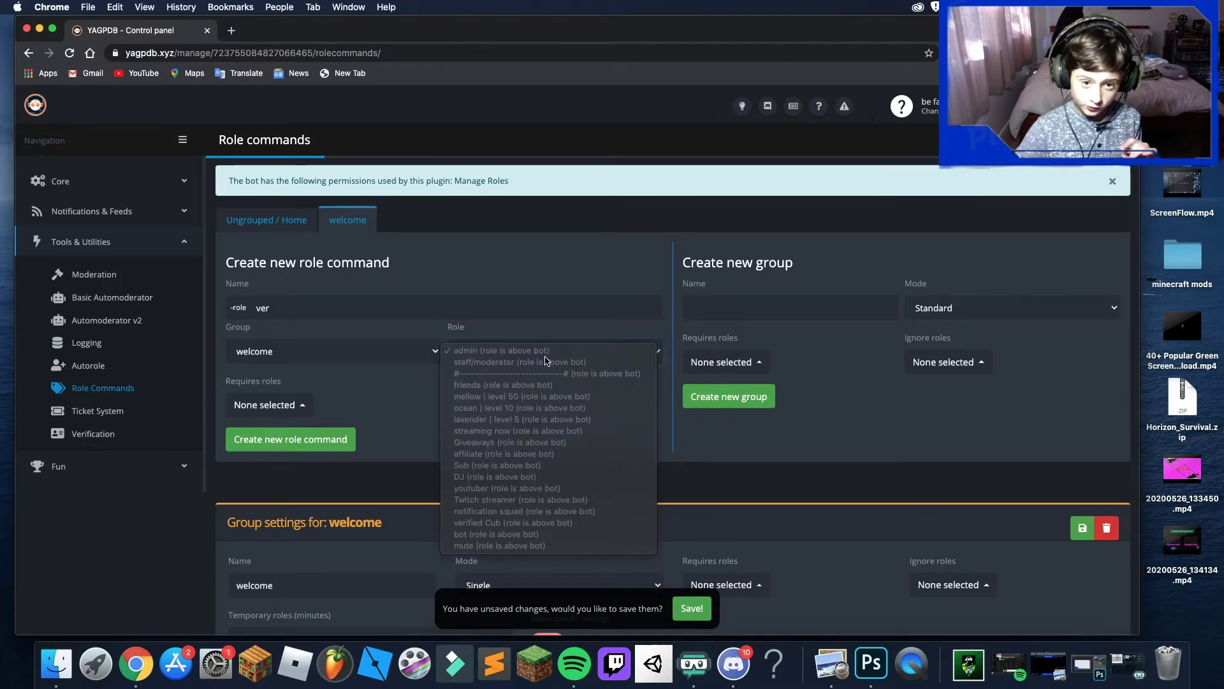
pyautogui.click(427, 400)
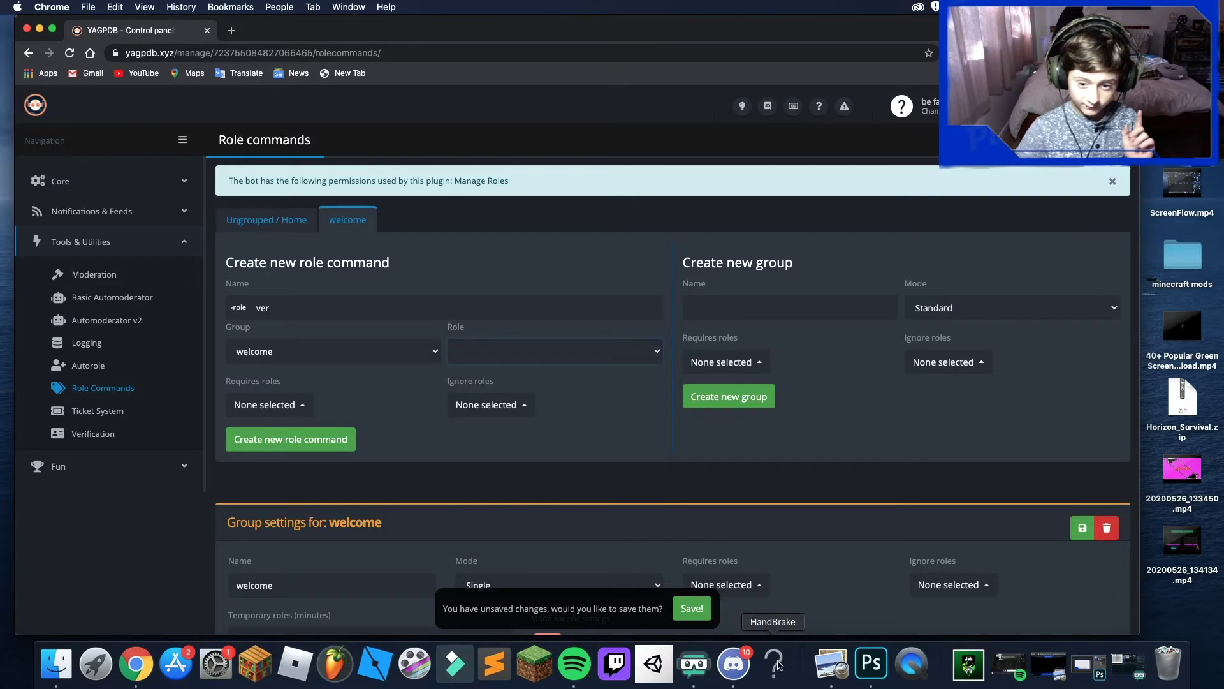
pyautogui.click(734, 663)
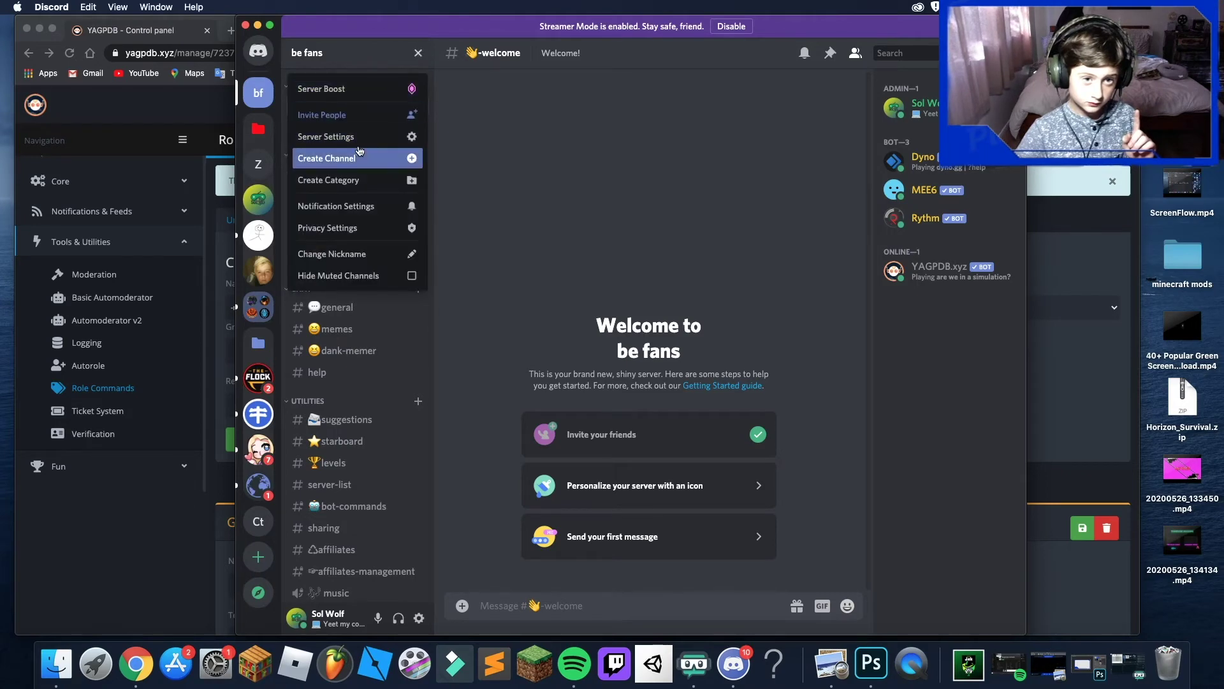
# - Move the YAGPDB.xyz and MEE6 roles to the top of be fans' role list and save
pyautogui.click(359, 141)
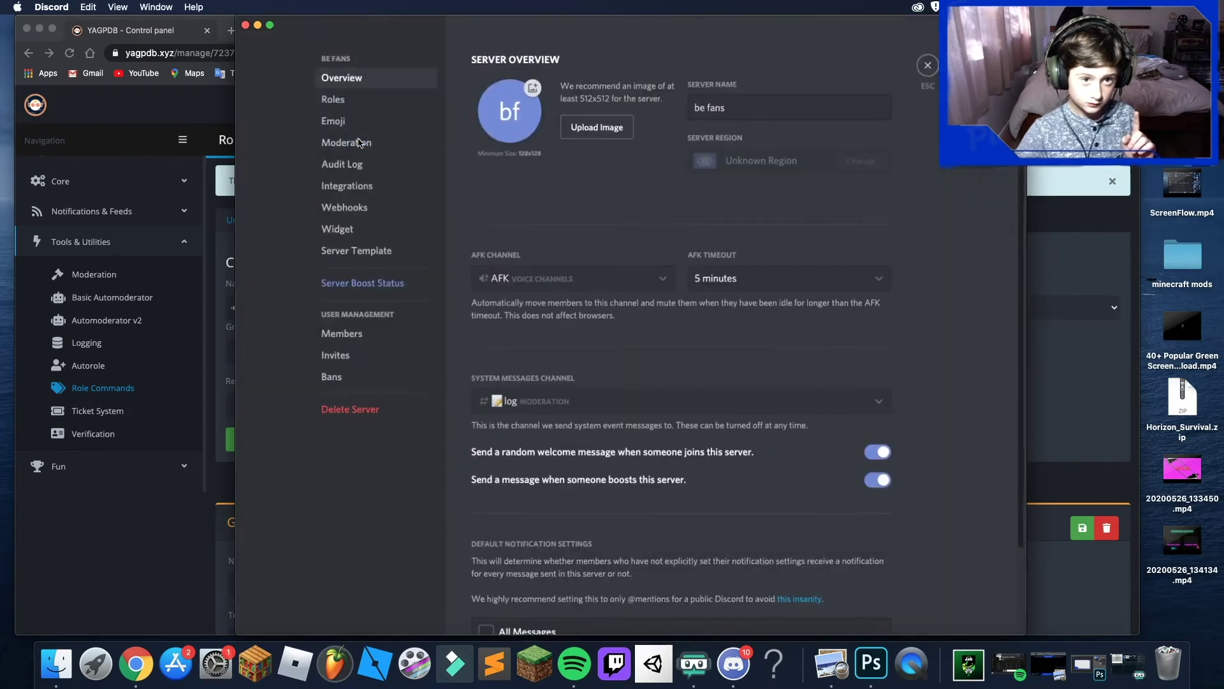
pyautogui.click(360, 102)
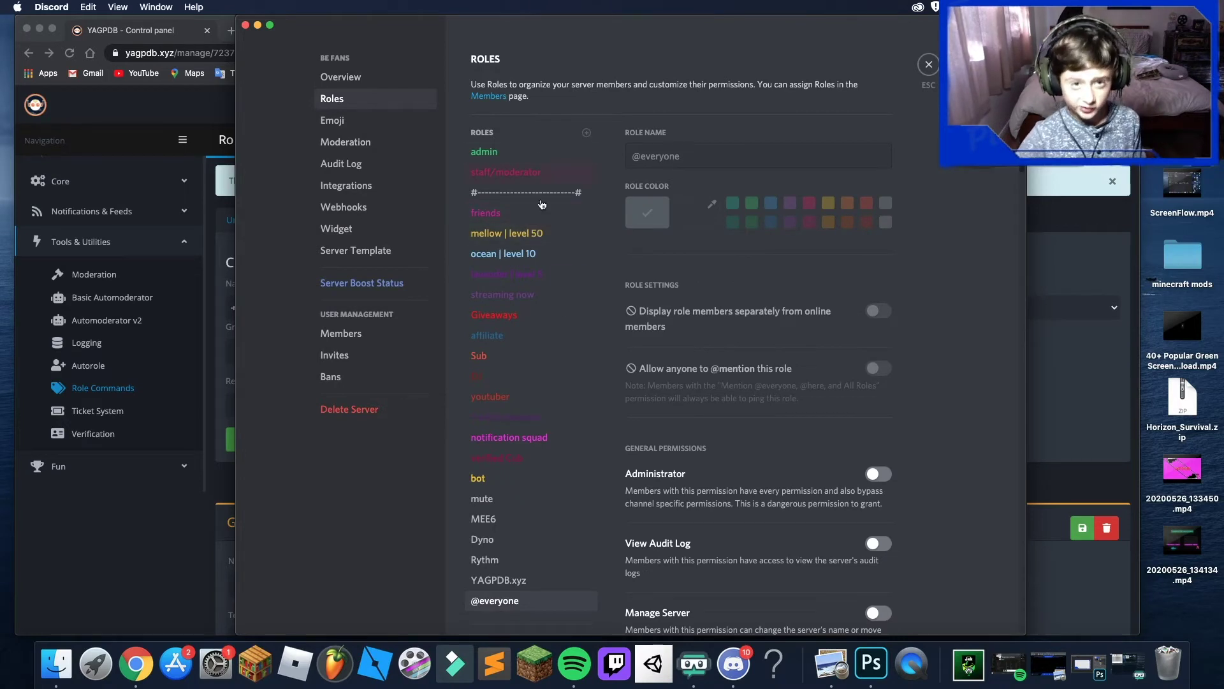
pyautogui.moveTo(520, 581); pyautogui.dragTo(495, 152)
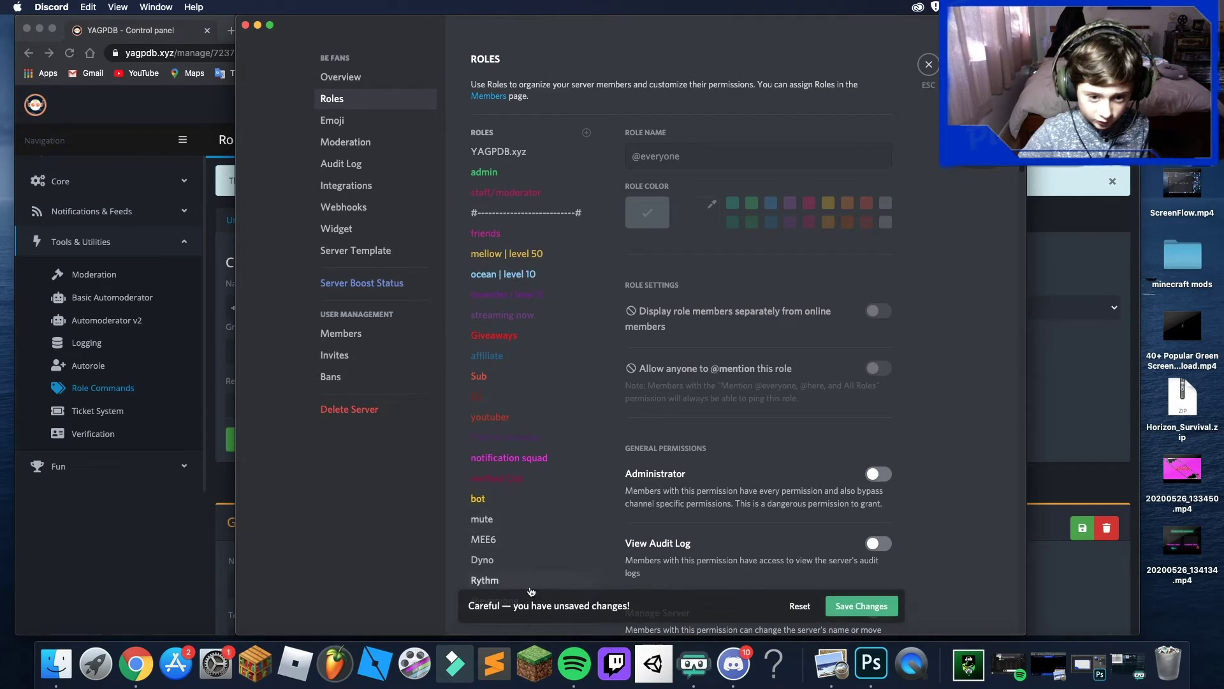
pyautogui.click(886, 612)
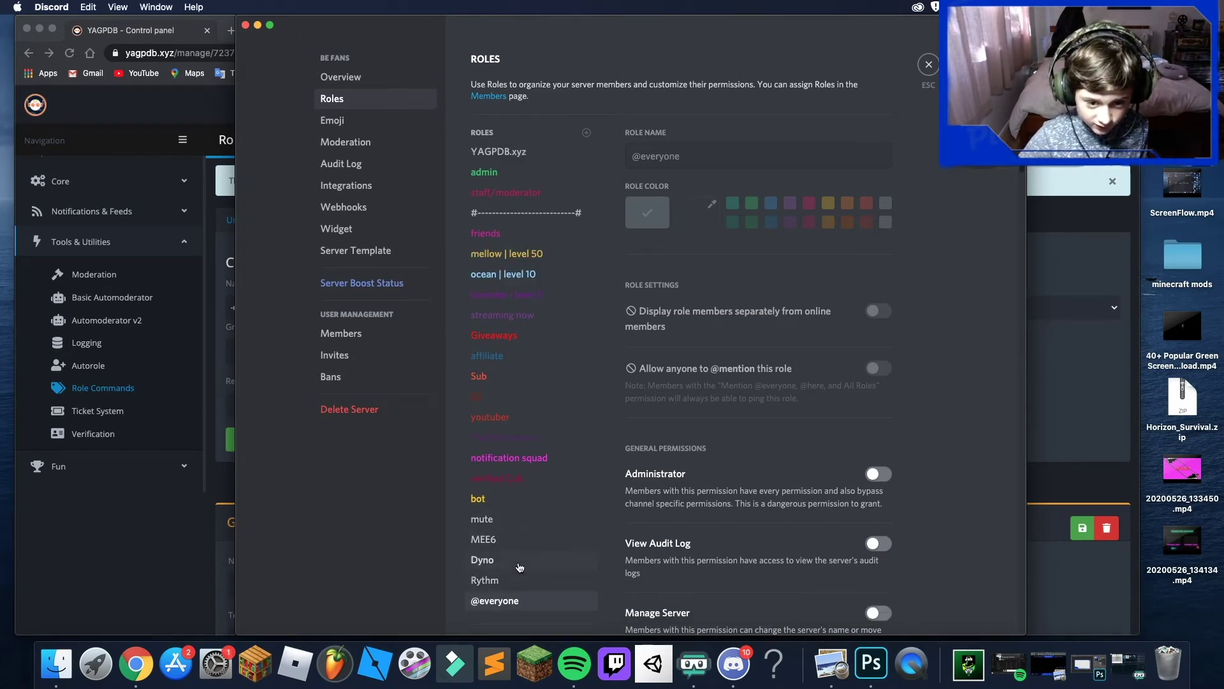
pyautogui.moveTo(518, 541); pyautogui.dragTo(514, 153)
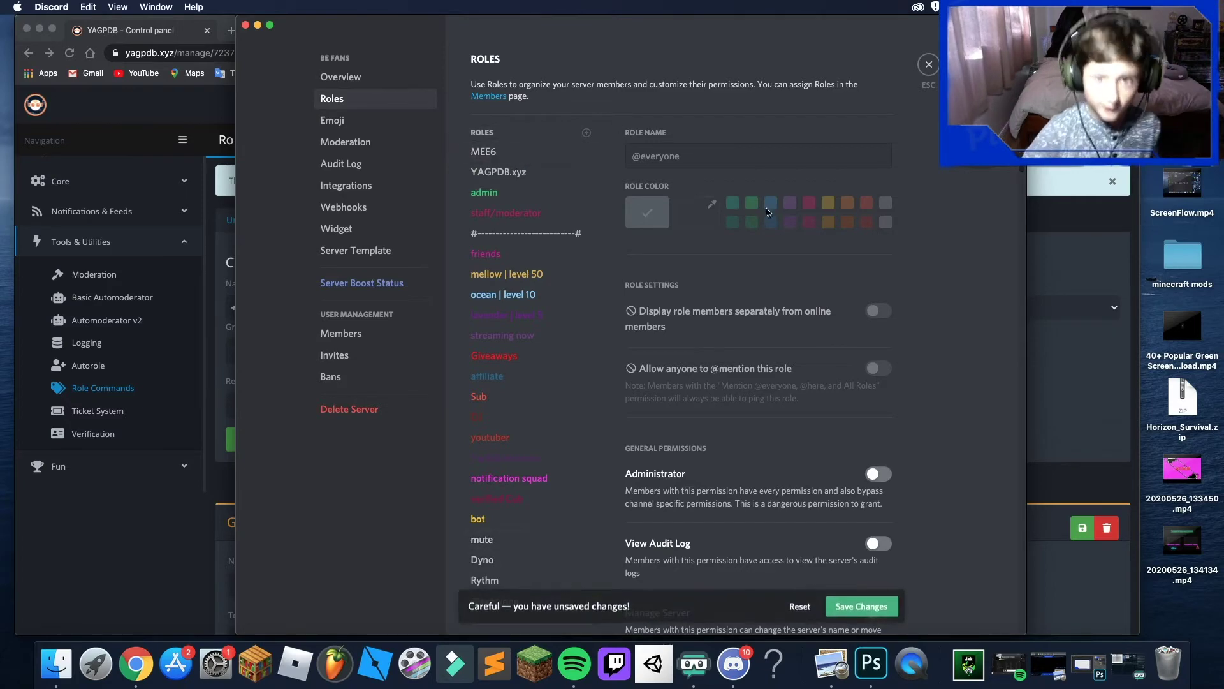
pyautogui.click(862, 606)
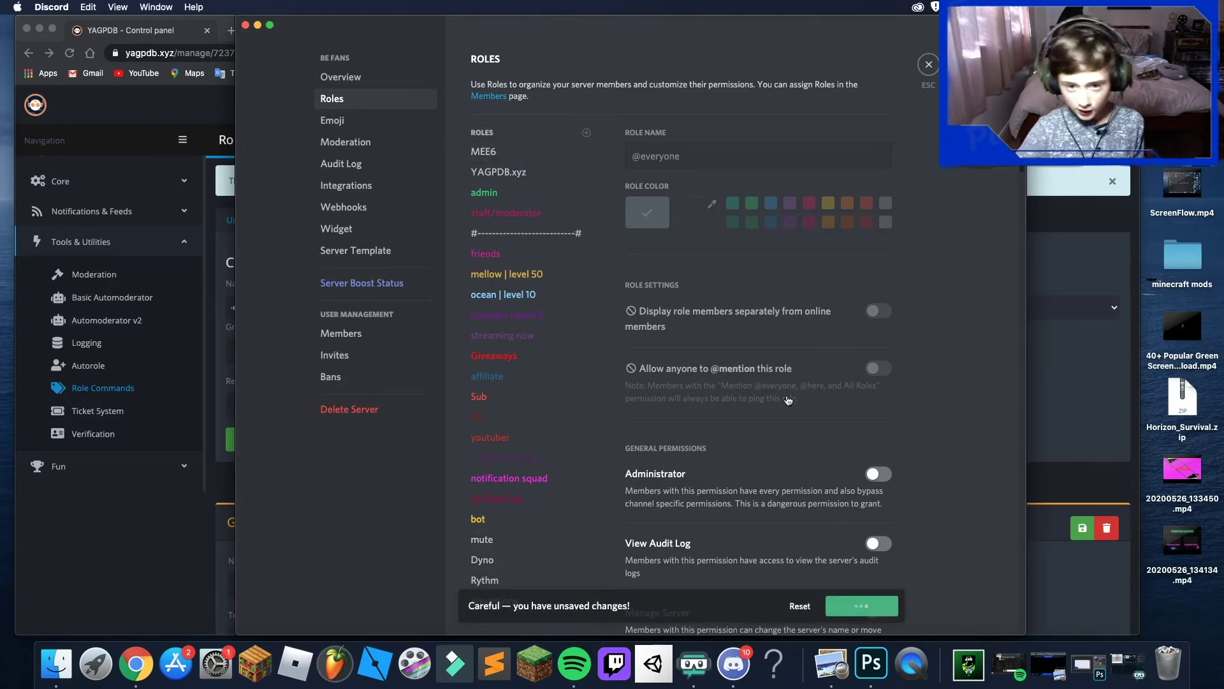
pyautogui.click(930, 63)
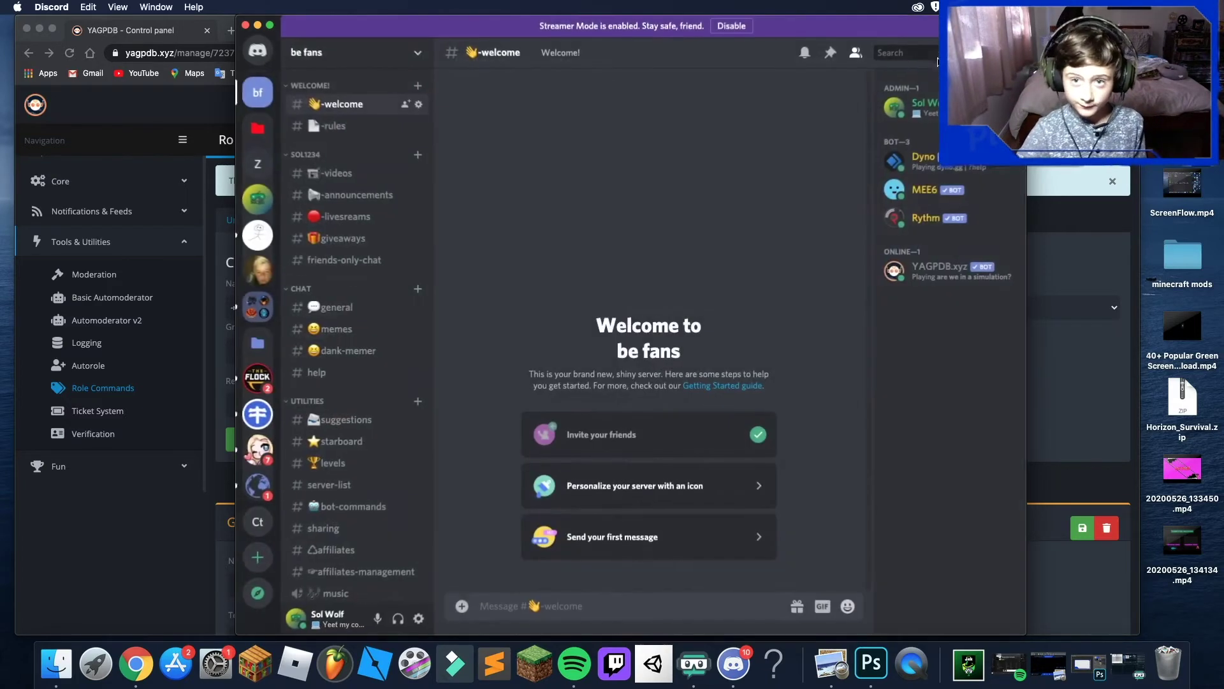
pyautogui.click(259, 26)
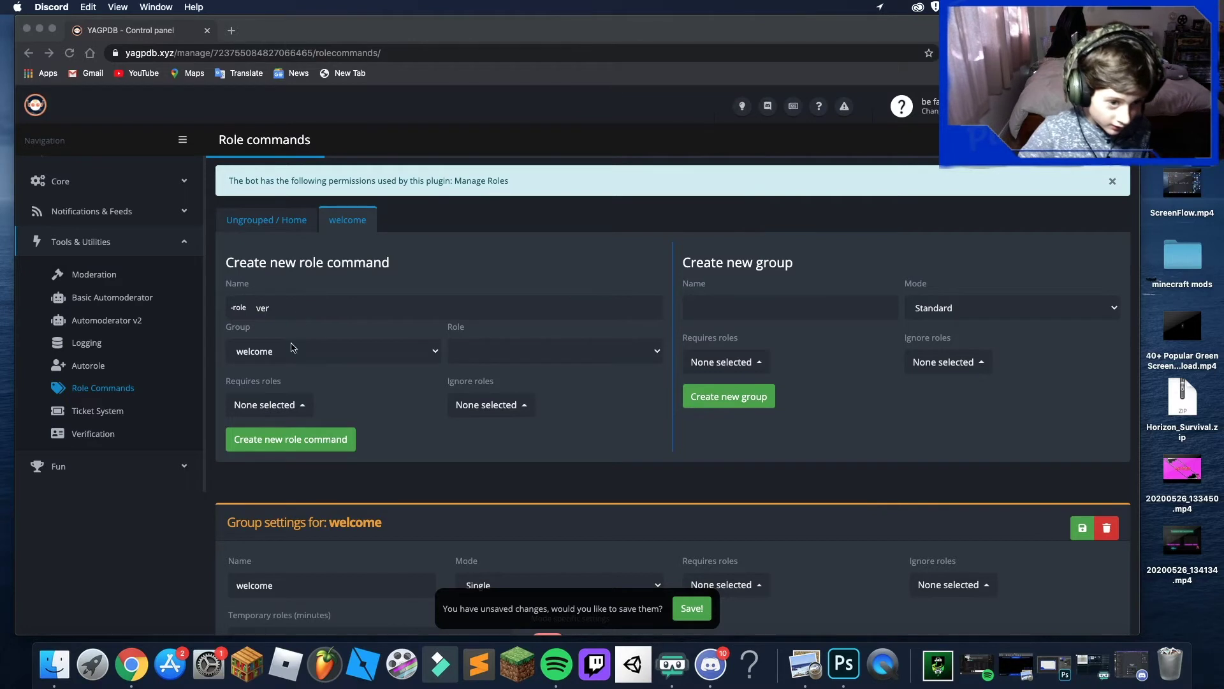
# - After reloading, create a welcome-group role command that grants the verified Cub role
pyautogui.click(488, 351)
pyautogui.click(493, 351)
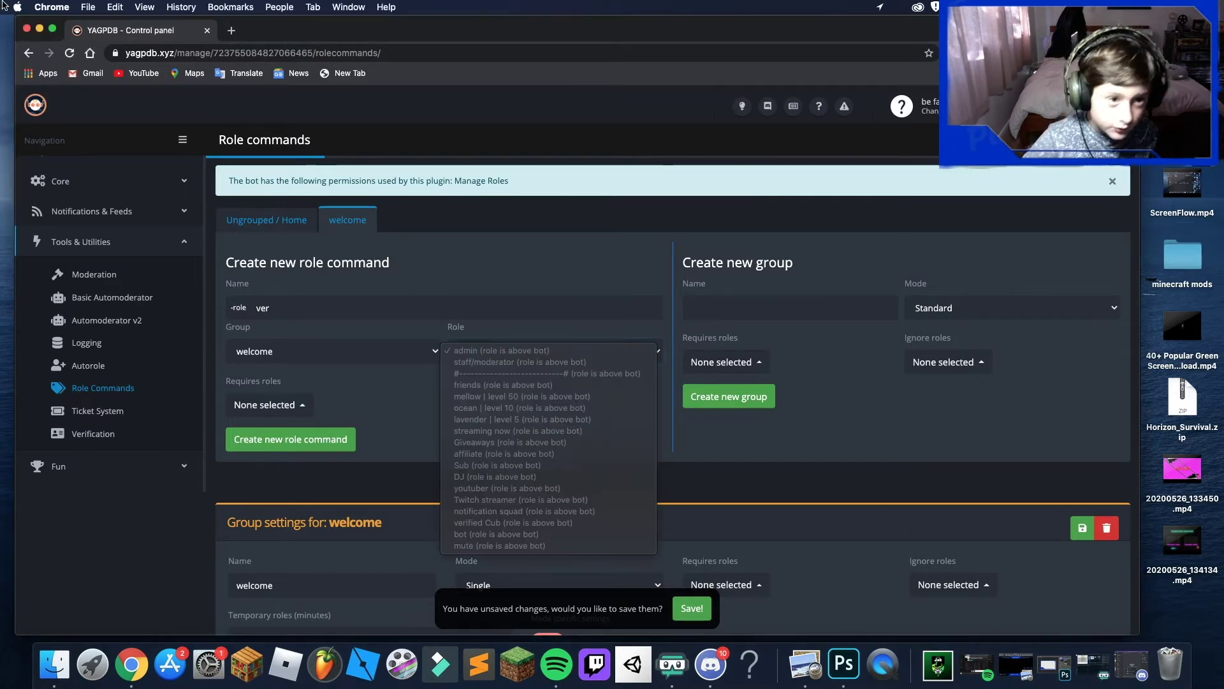
pyautogui.click(69, 53)
pyautogui.click(70, 53)
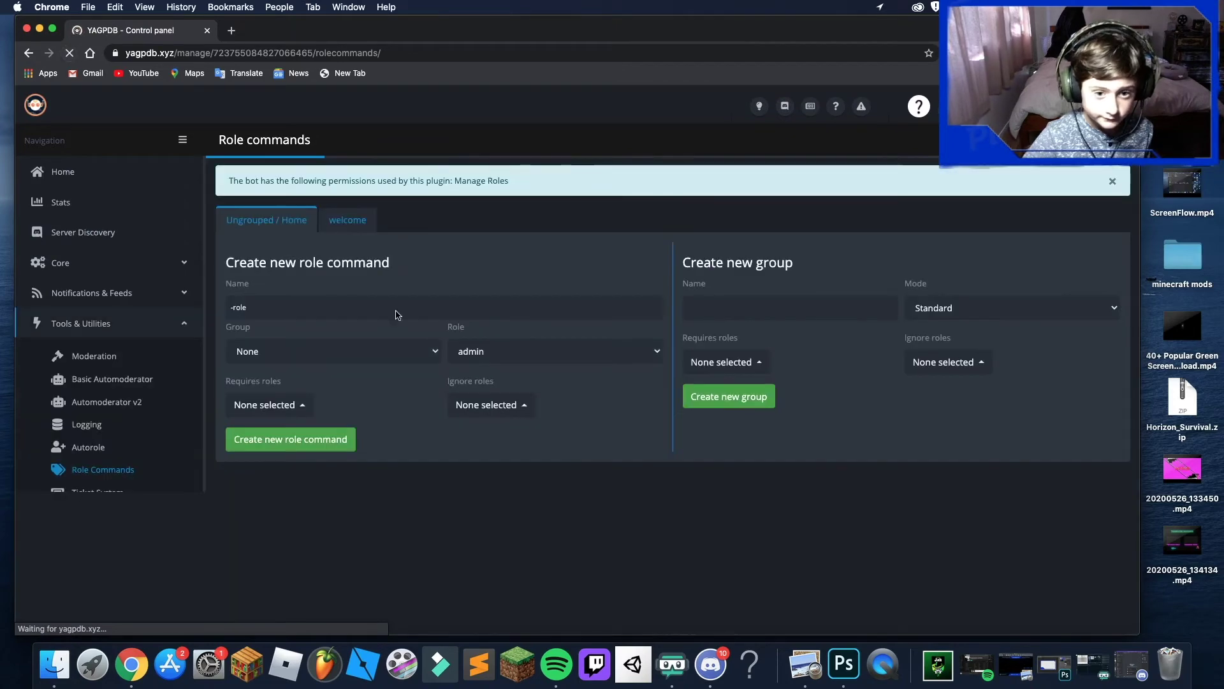
pyautogui.click(336, 221)
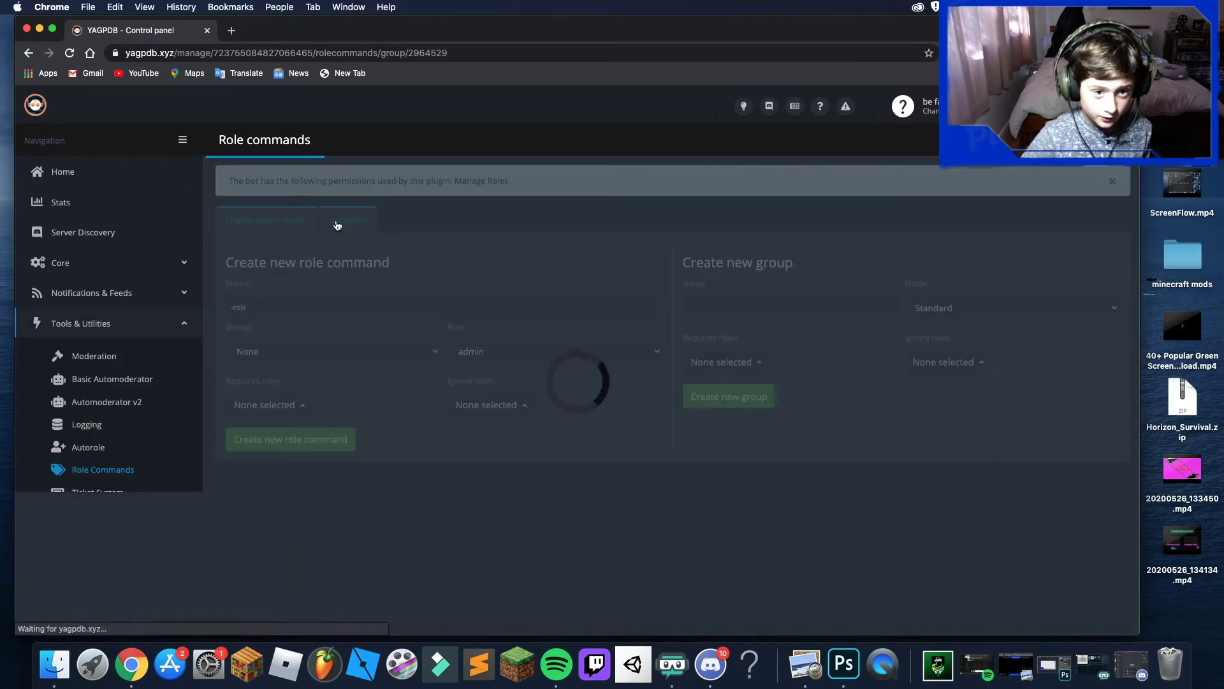
pyautogui.click(466, 350)
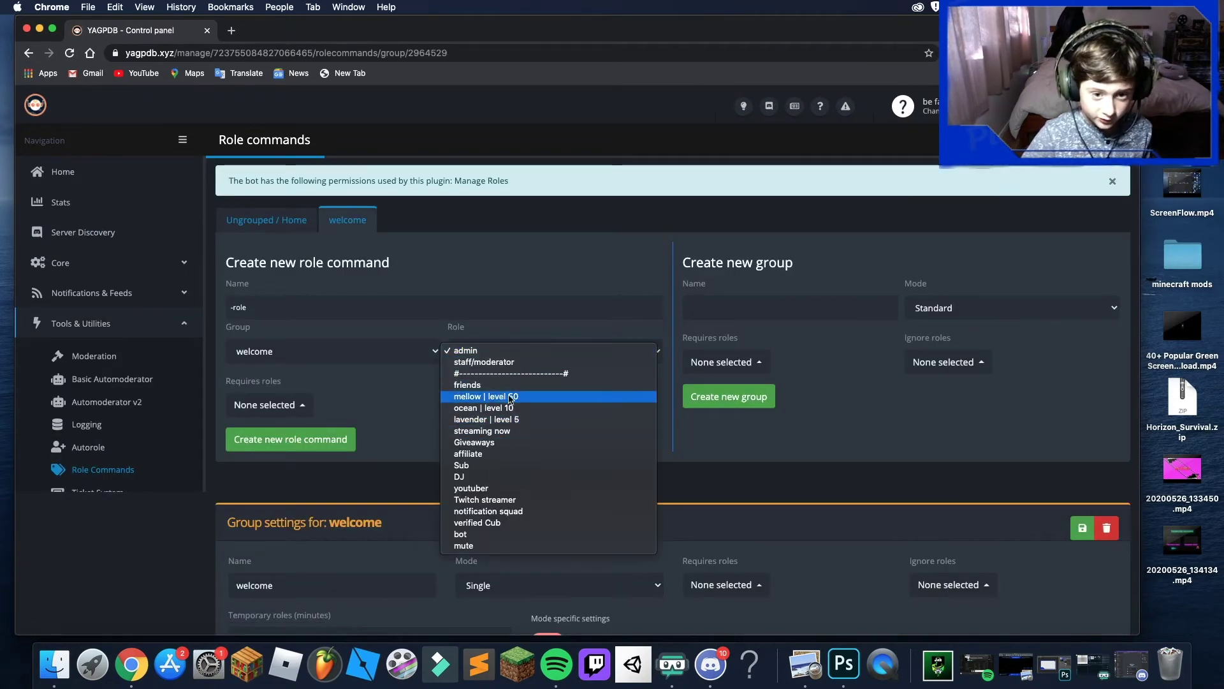
pyautogui.click(556, 522)
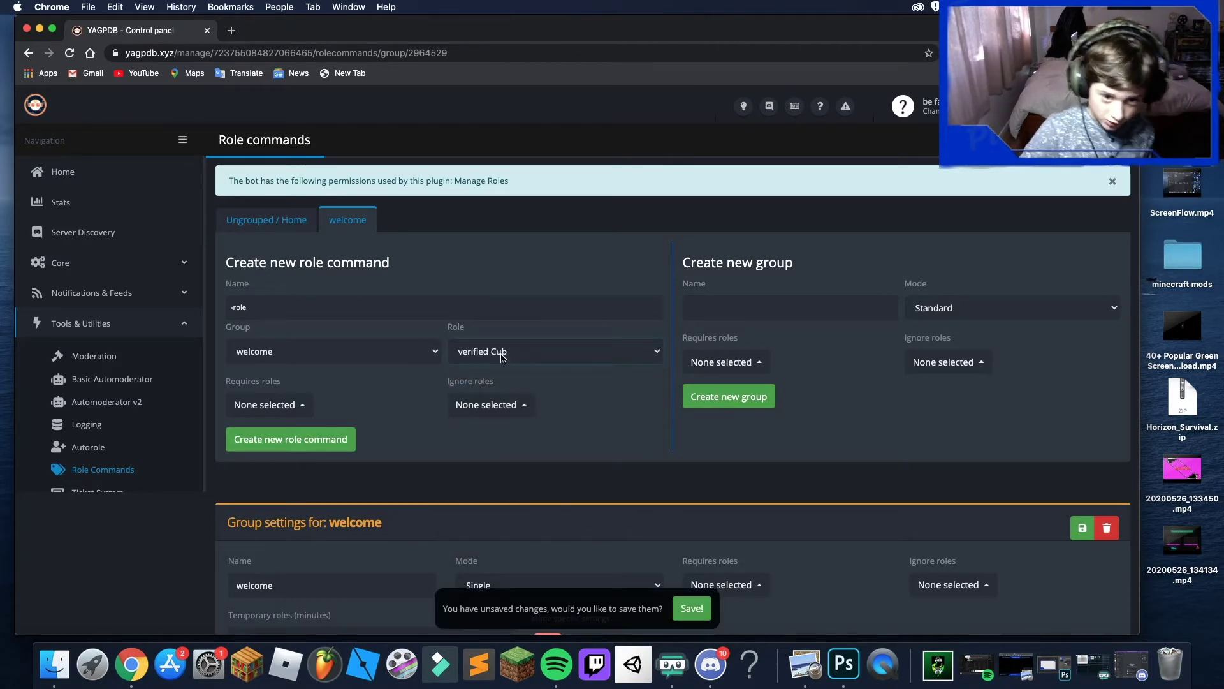
pyautogui.click(312, 454)
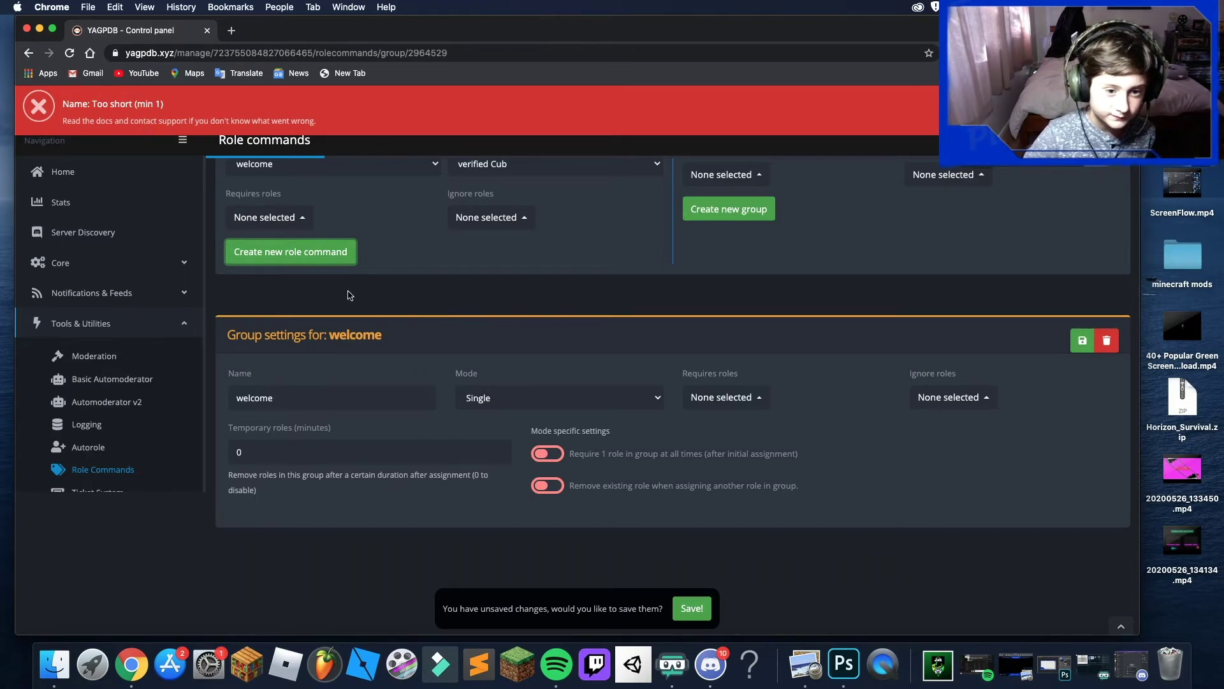
# - Rename the role command to 'loding', replacing the autofilled and mistyped names
pyautogui.scroll(5, 318, 387)
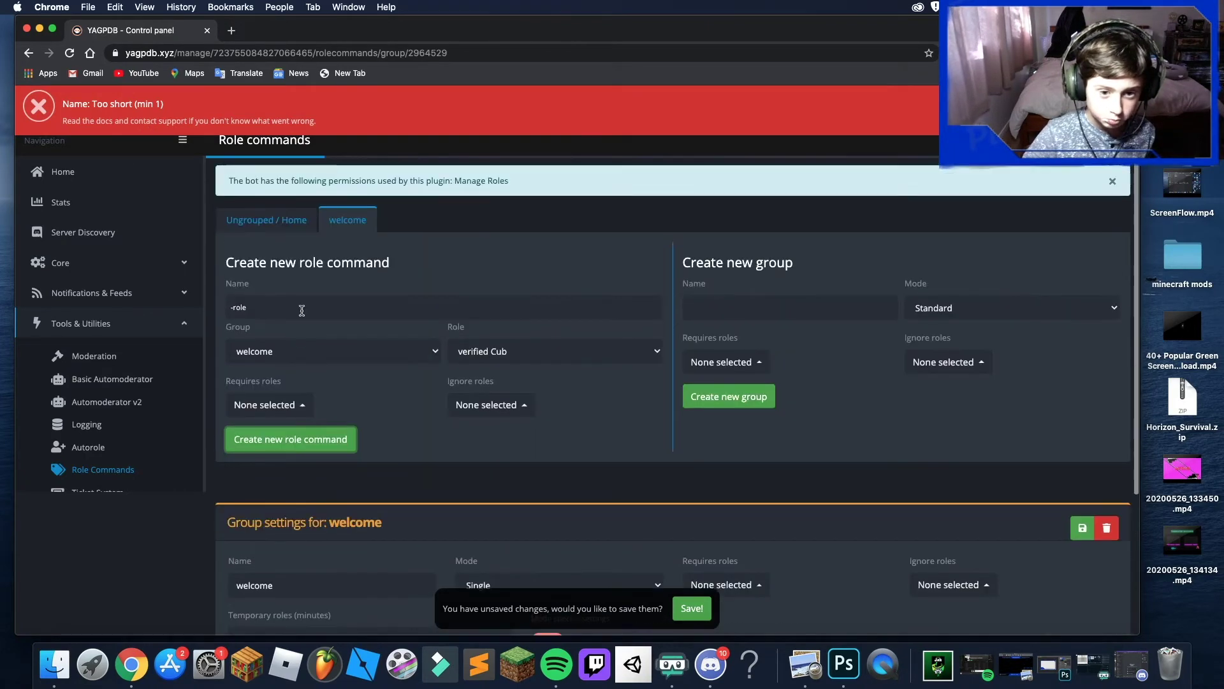
pyautogui.click(271, 304)
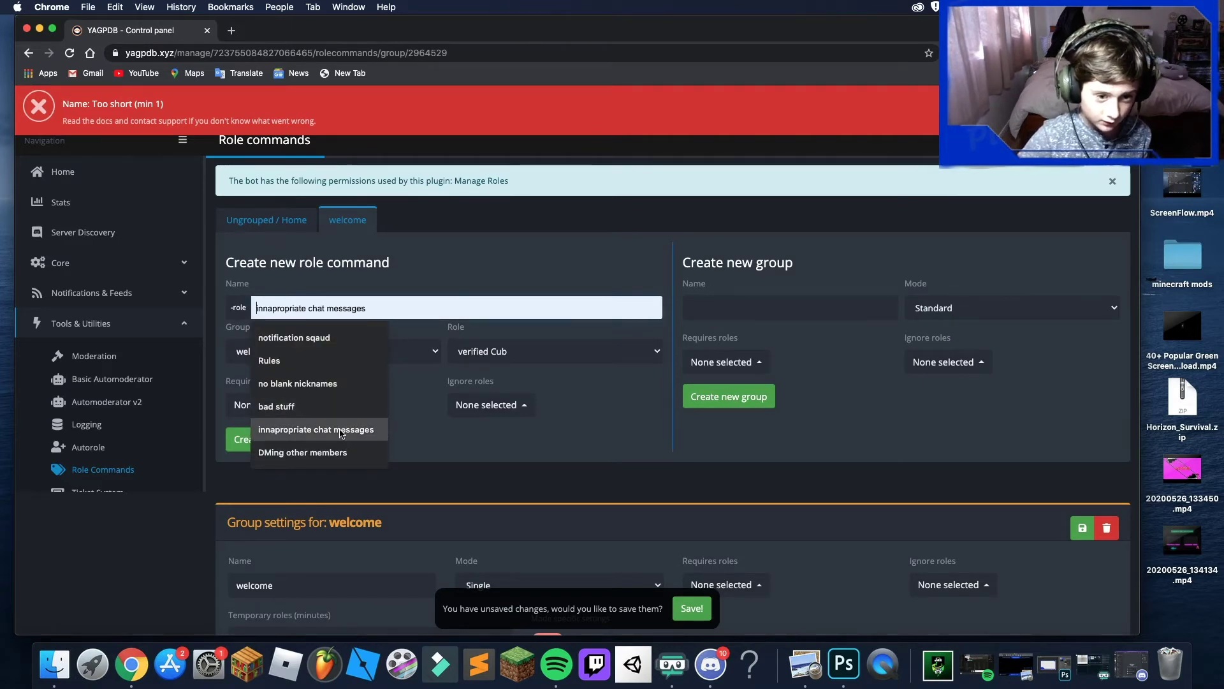
pyautogui.click(293, 337)
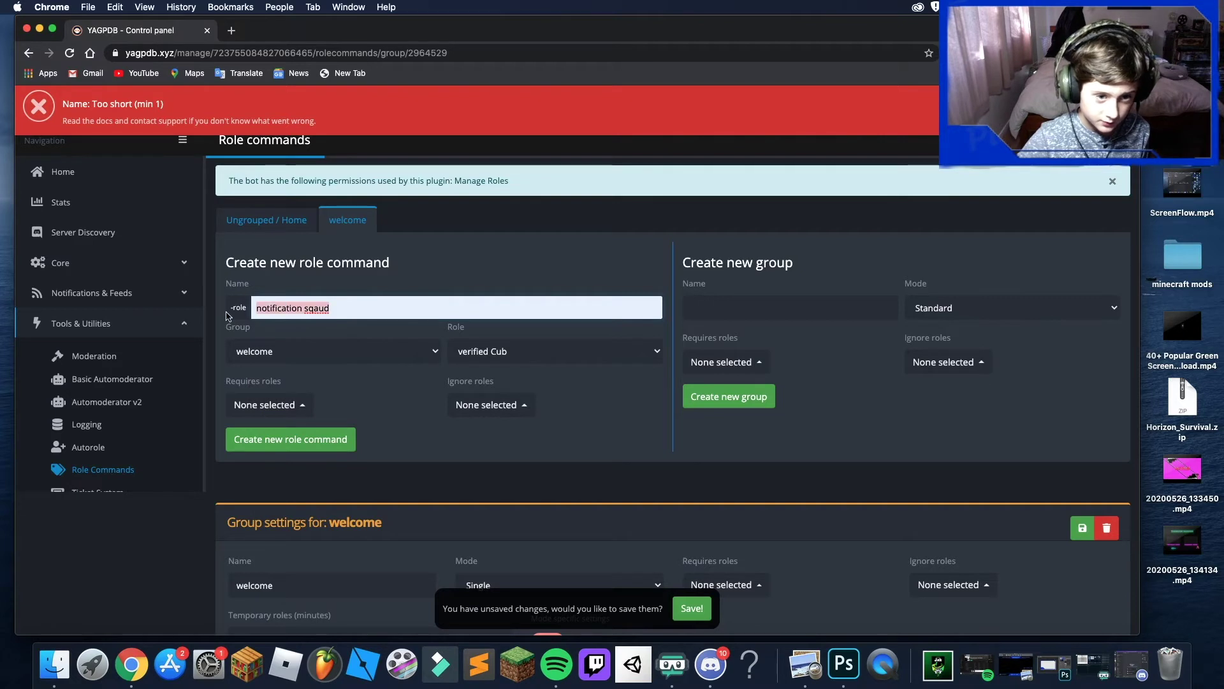
pyautogui.press('super+a')
pyautogui.press('BackSpace')
pyautogui.write('onkine')
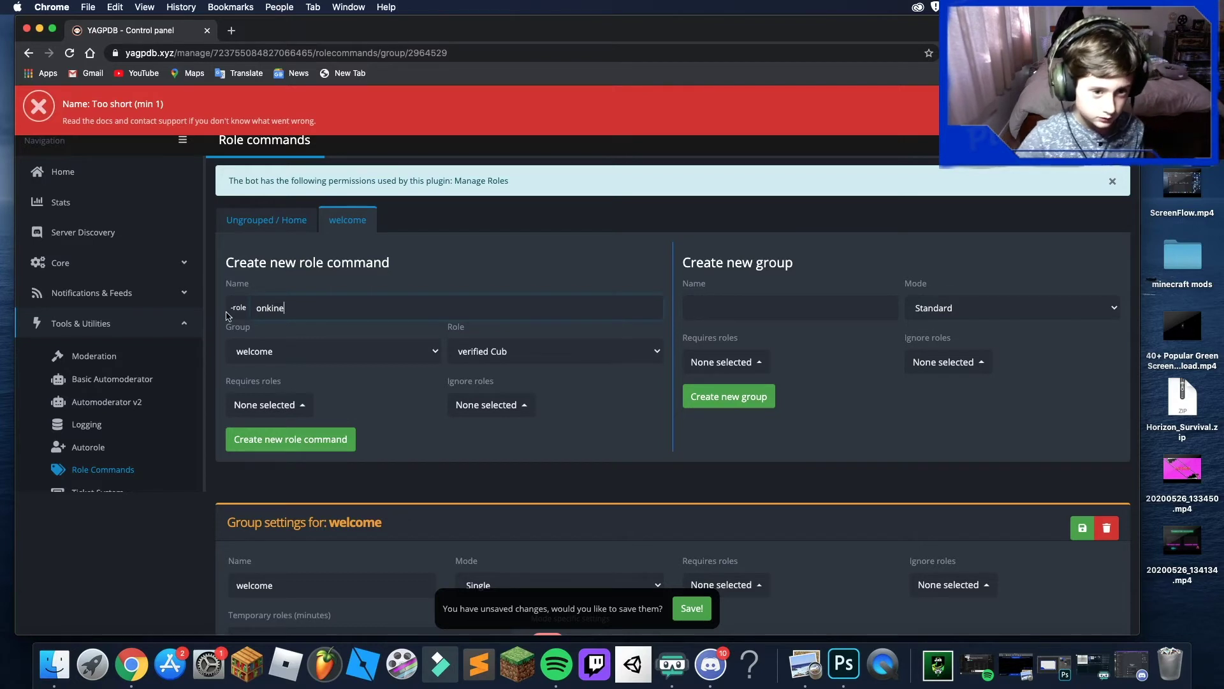
pyautogui.hotkey('shift', 'Left')
pyautogui.press('super+a')
pyautogui.press('BackSpace')
pyautogui.write('loding')
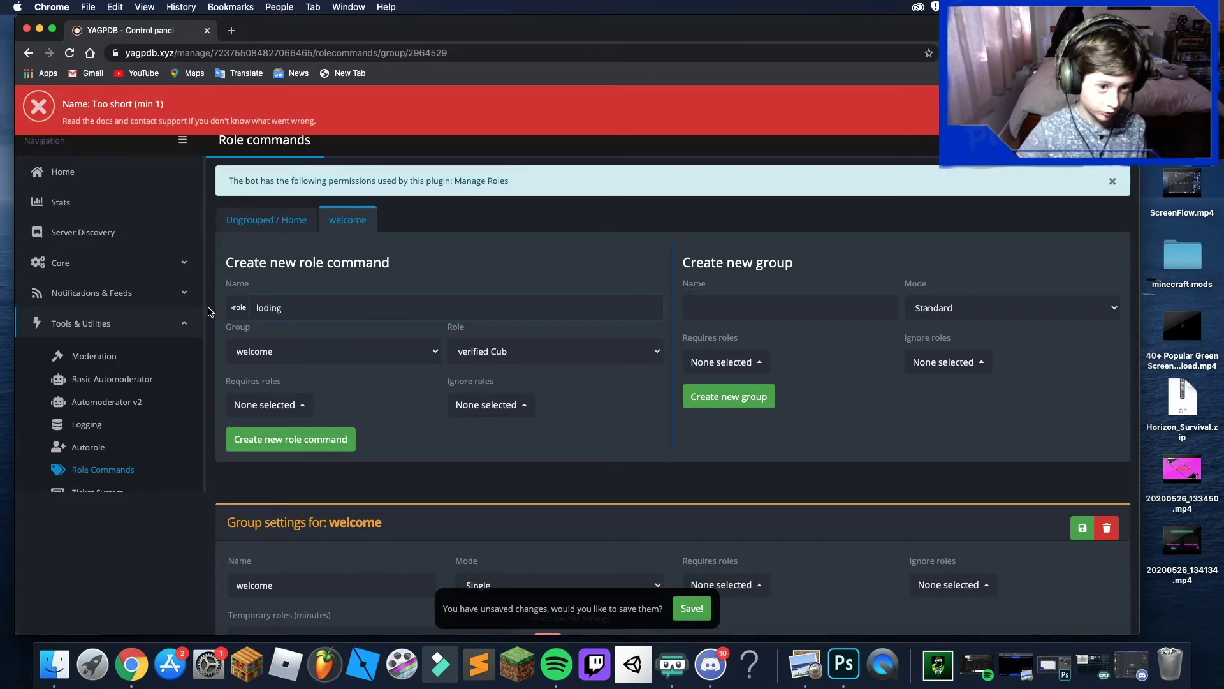
# - Save the loding role command with verified Cub in the welcome group
pyautogui.click(690, 609)
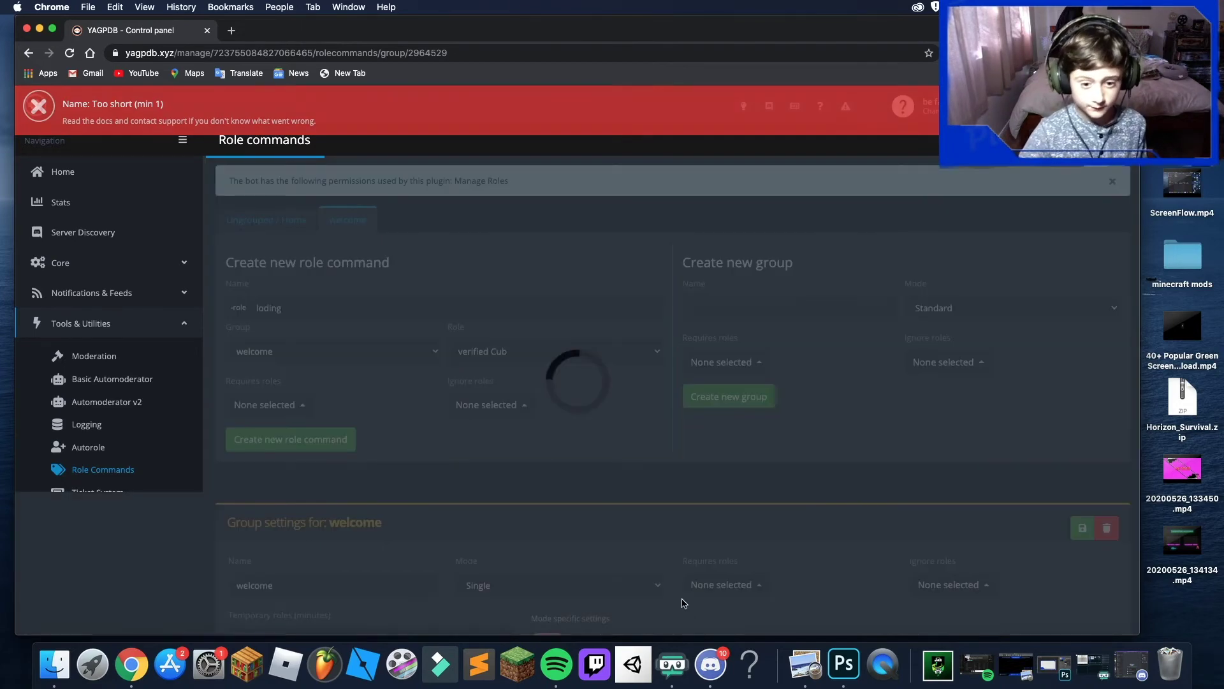
pyautogui.scroll(-10, 378, 357)
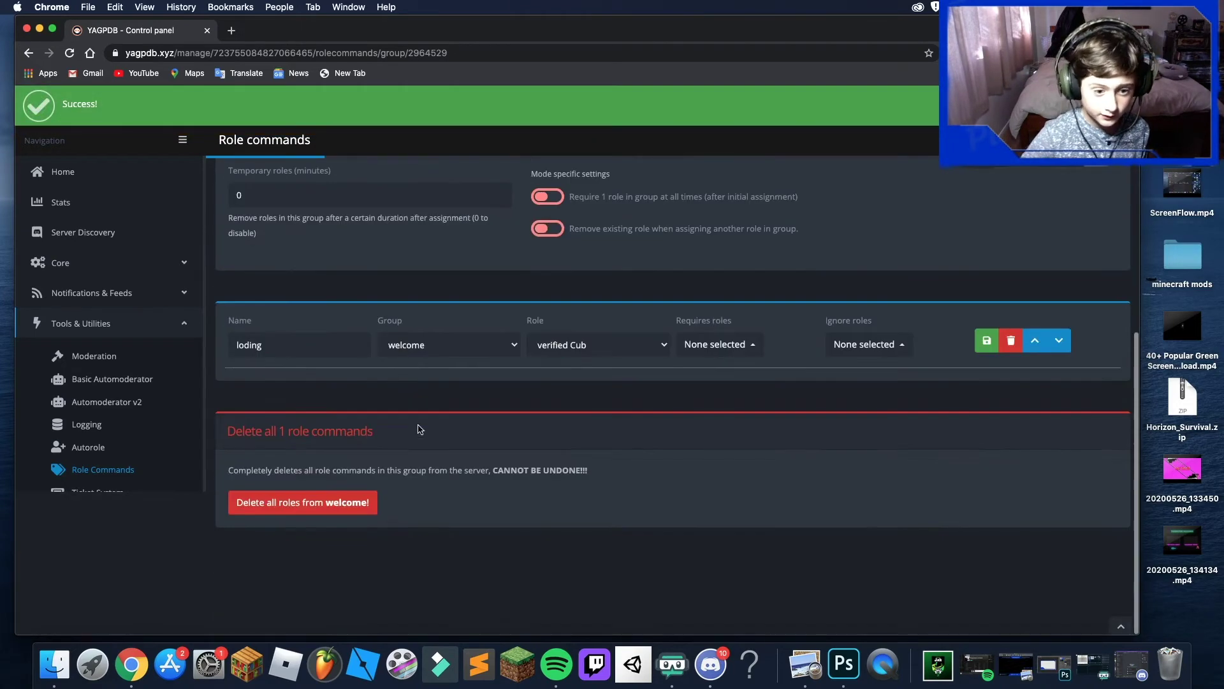
pyautogui.scroll(5, 370, 459)
pyautogui.scroll(-5, 456, 523)
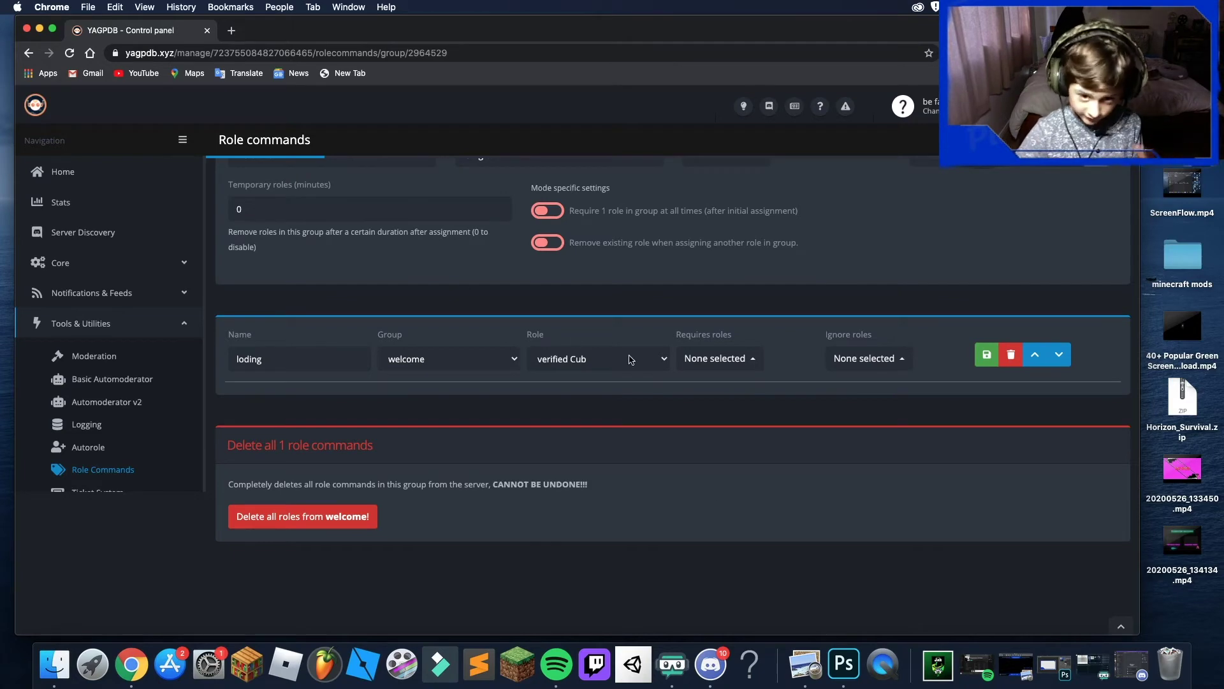
pyautogui.click(710, 665)
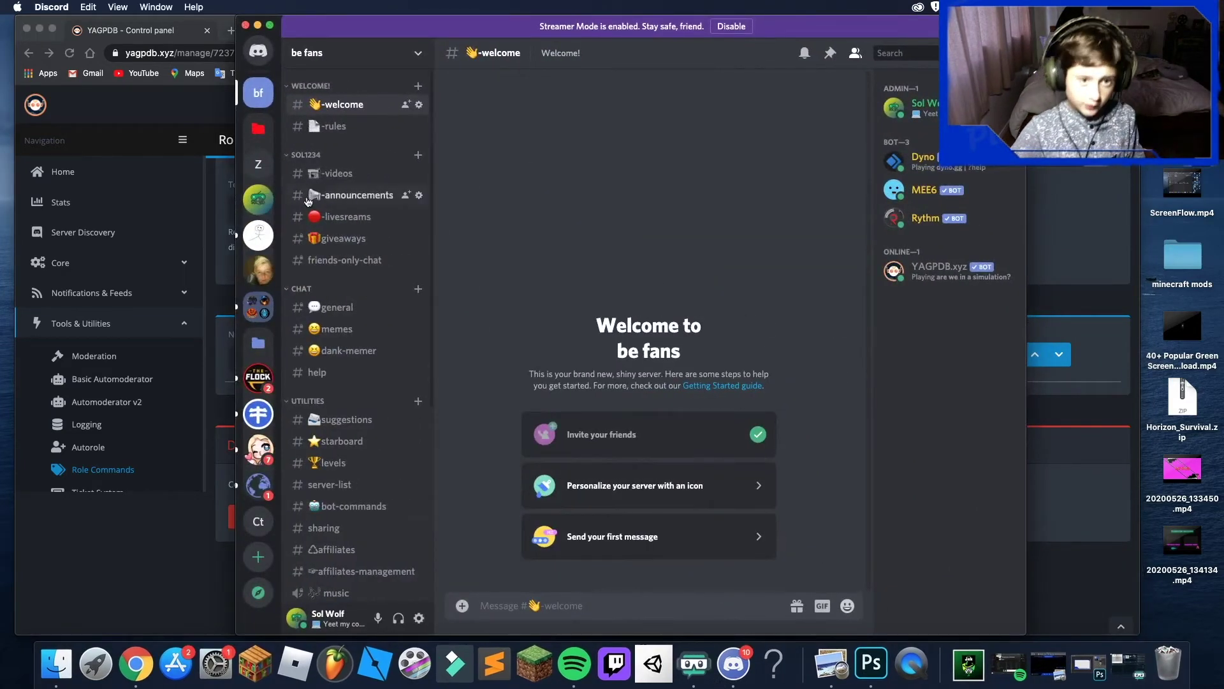
# - Give the YAGPDB.xyz bot the 'bot' role, then go to #general
pyautogui.click(947, 274)
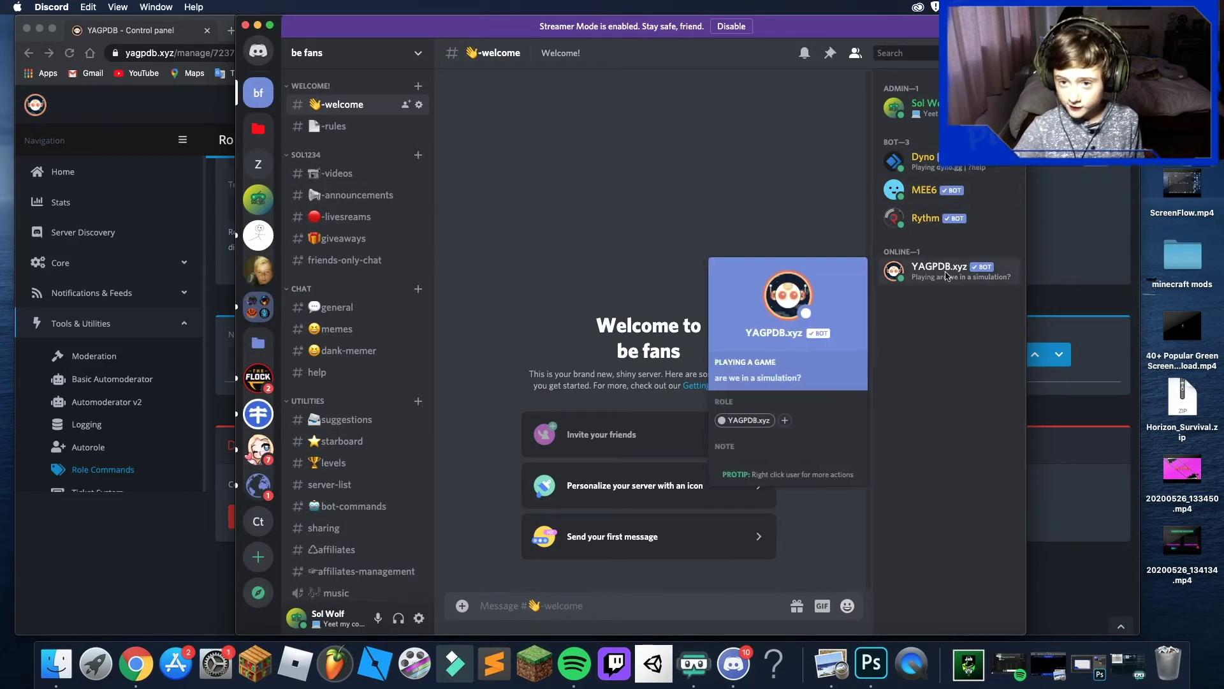
pyautogui.click(785, 422)
pyautogui.scroll(-3, 811, 285)
pyautogui.scroll(4, 811, 285)
pyautogui.scroll(-6, 782, 290)
pyautogui.scroll(-2, 775, 329)
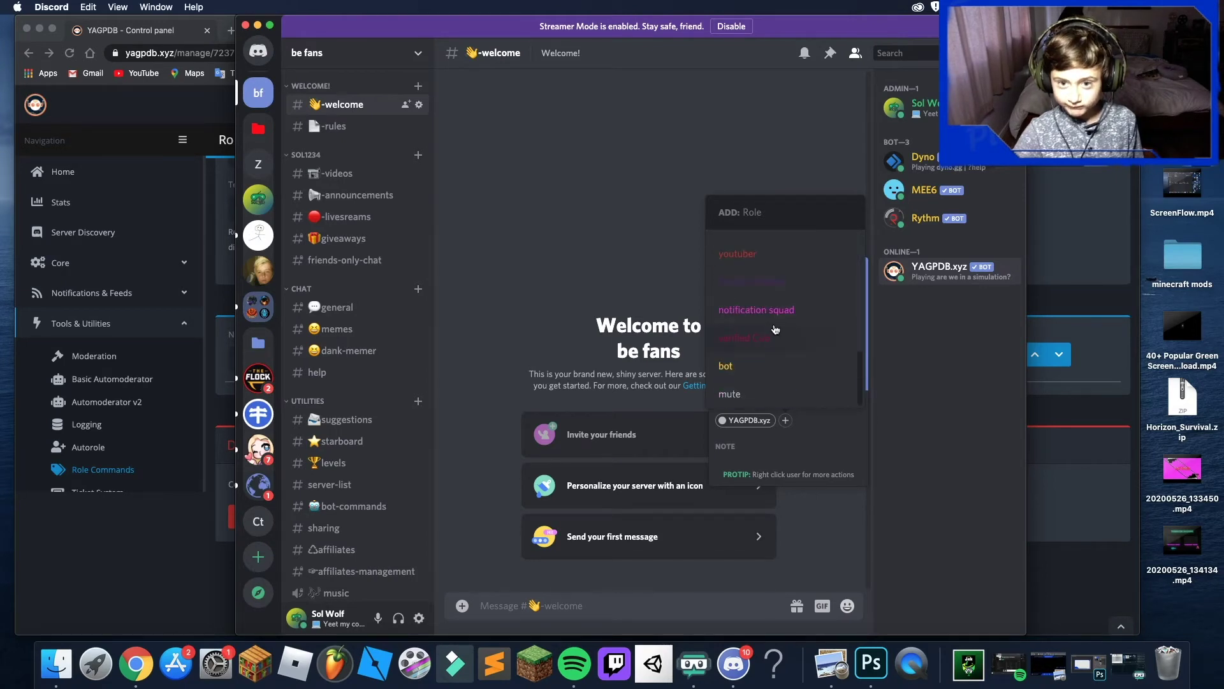
pyautogui.click(775, 364)
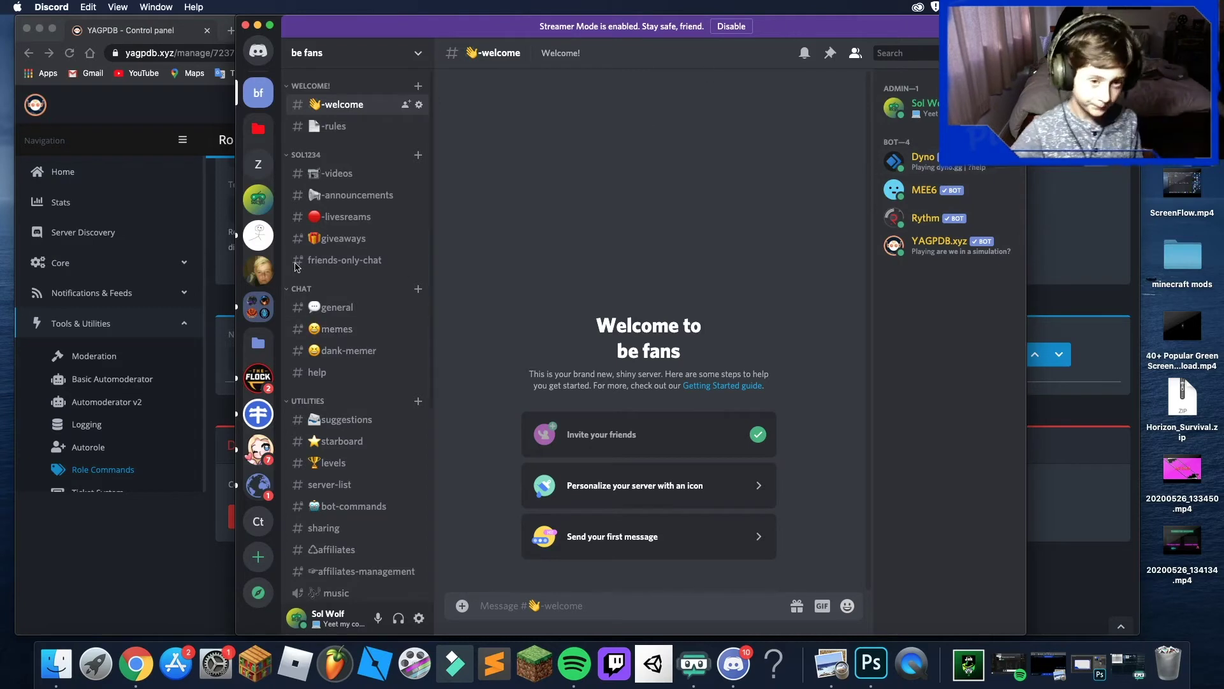
pyautogui.click(333, 307)
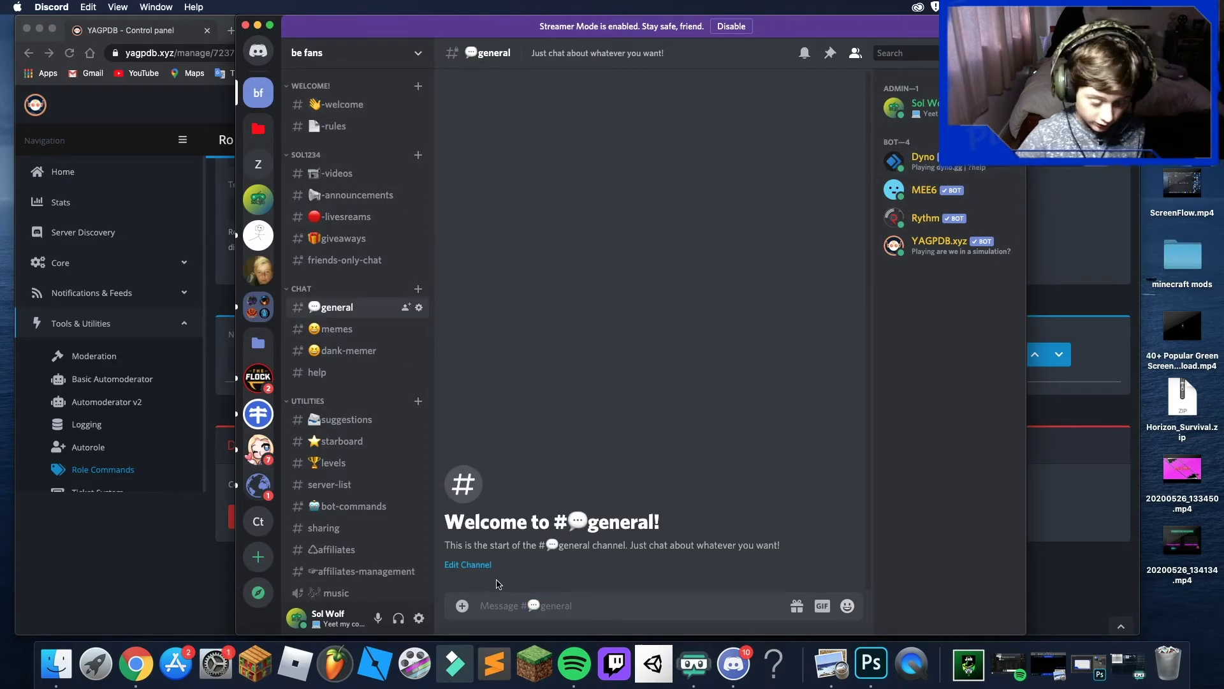
# - Remove the pasted rolemenu command from #general and move to the #-rules channel
pyautogui.write('-rolemenu create [group name] -m [message id] -rr -nodm')
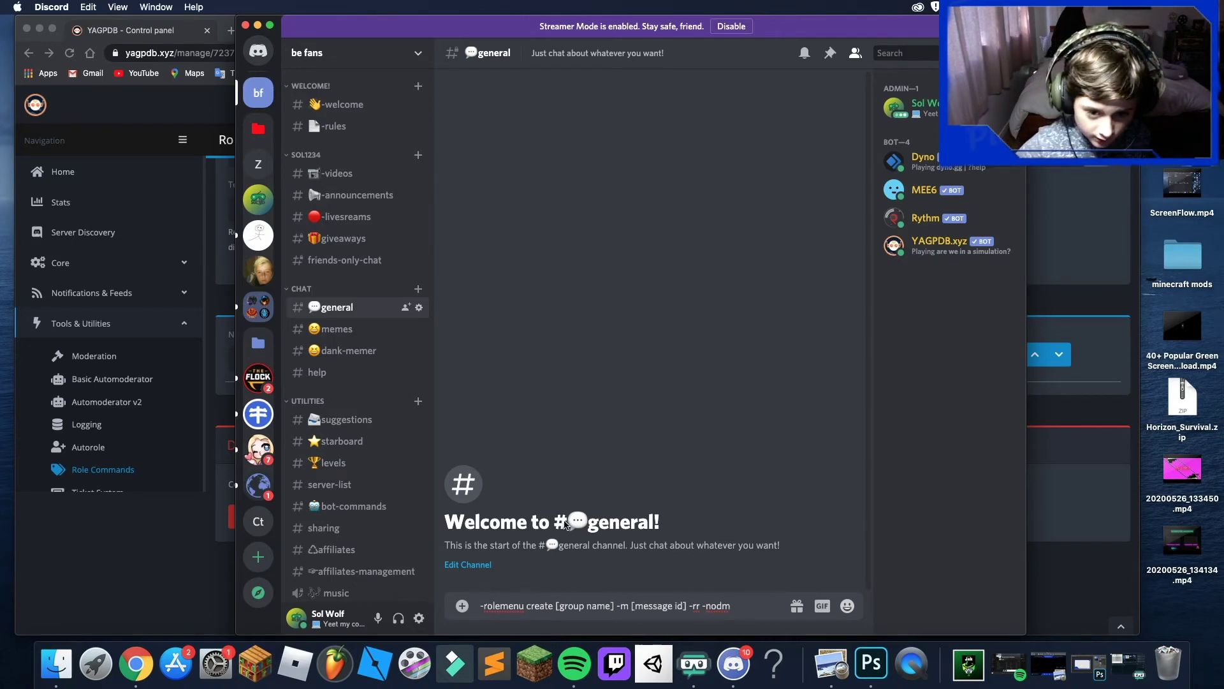
pyautogui.moveTo(731, 605); pyautogui.dragTo(392, 601)
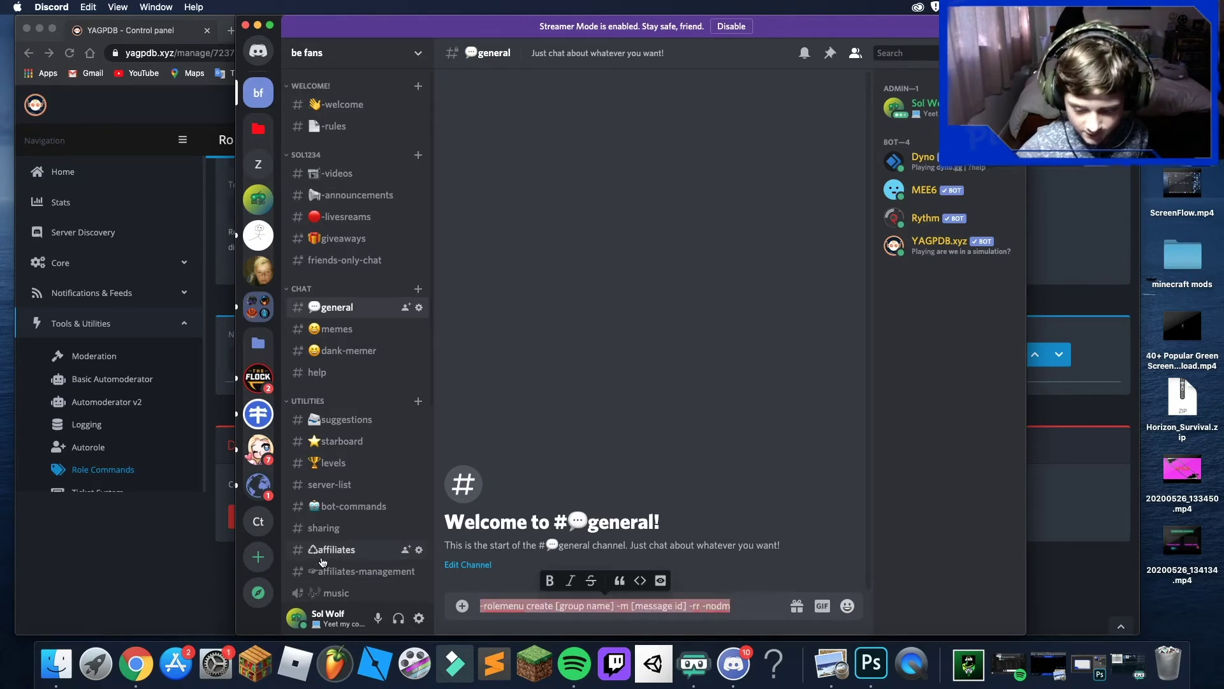
pyautogui.press('super+x')
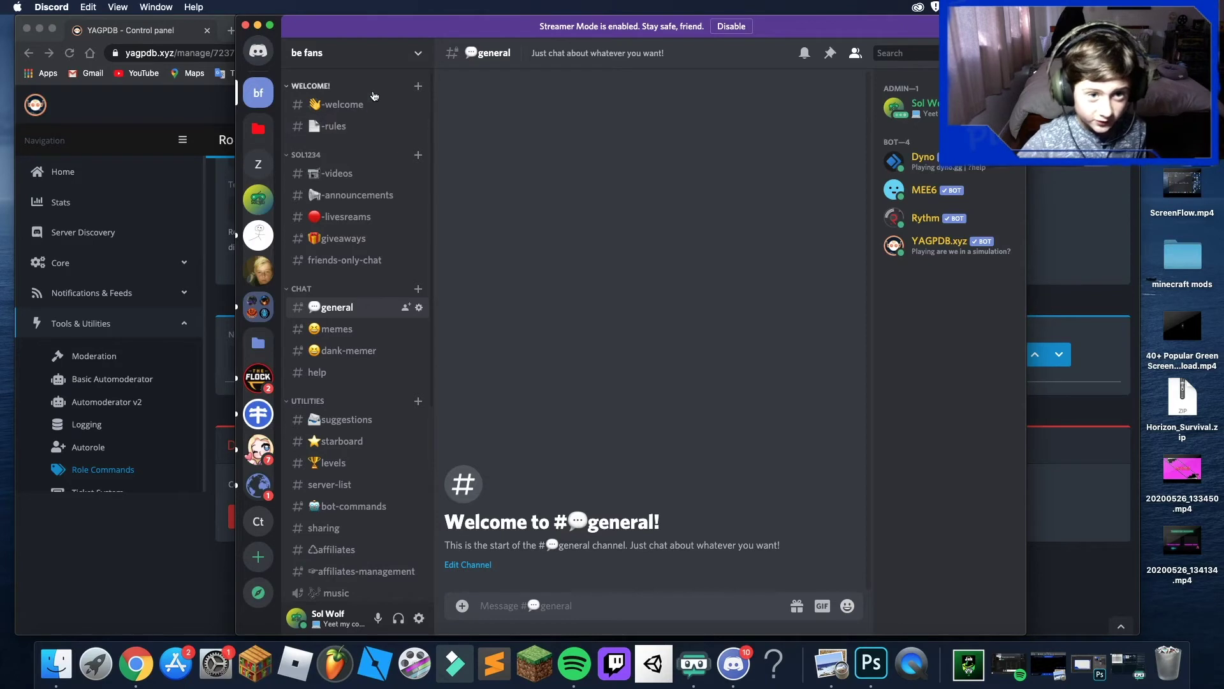
pyautogui.click(341, 104)
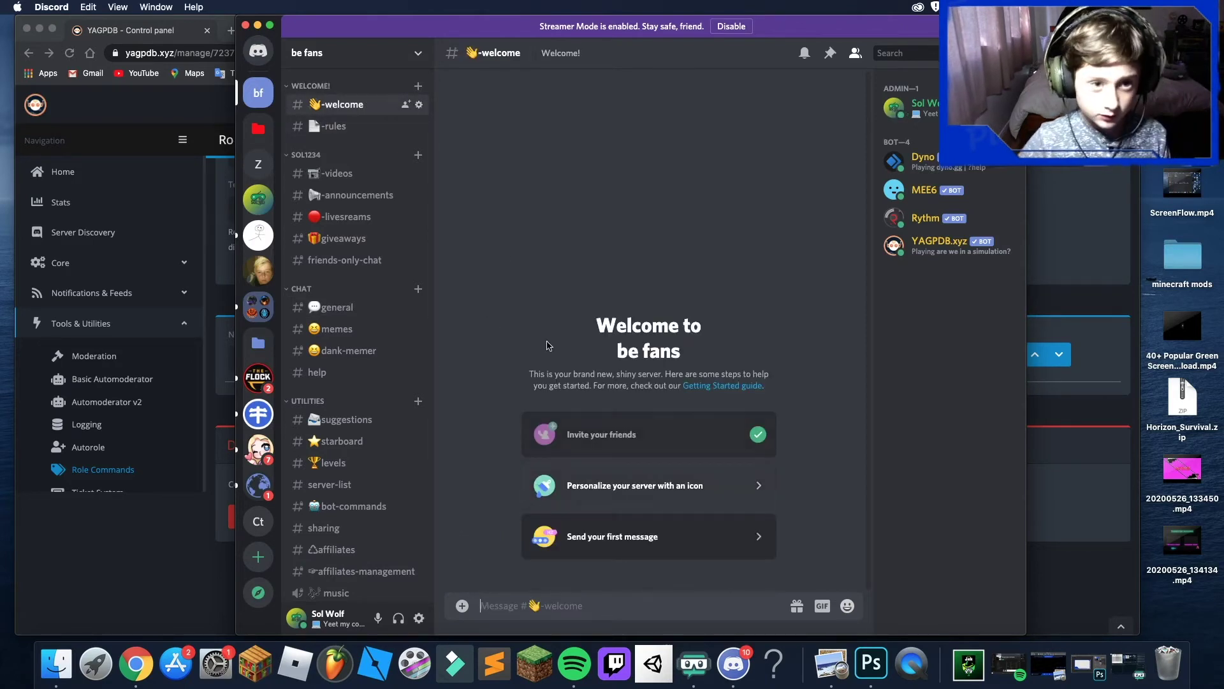
pyautogui.click(334, 126)
# - Post '1. no bad stuff' and 'if you agree to the rules react below' in #-rules
pyautogui.write('if you')
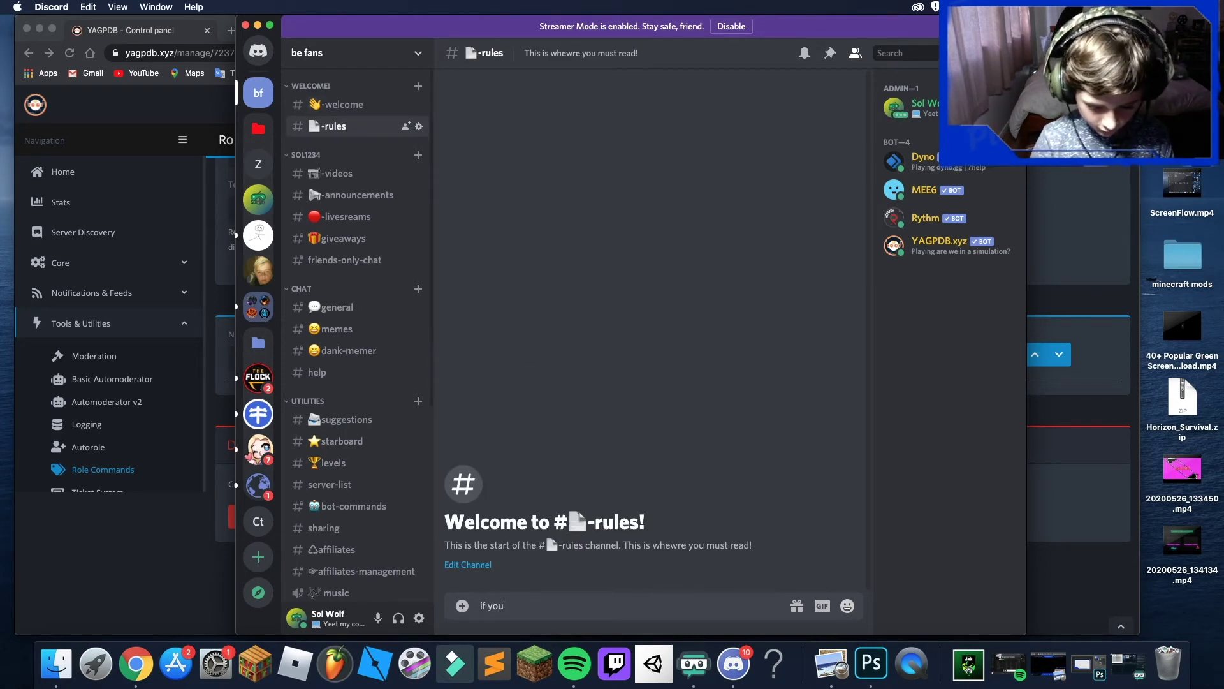
pyautogui.write(' agree to the rules re')
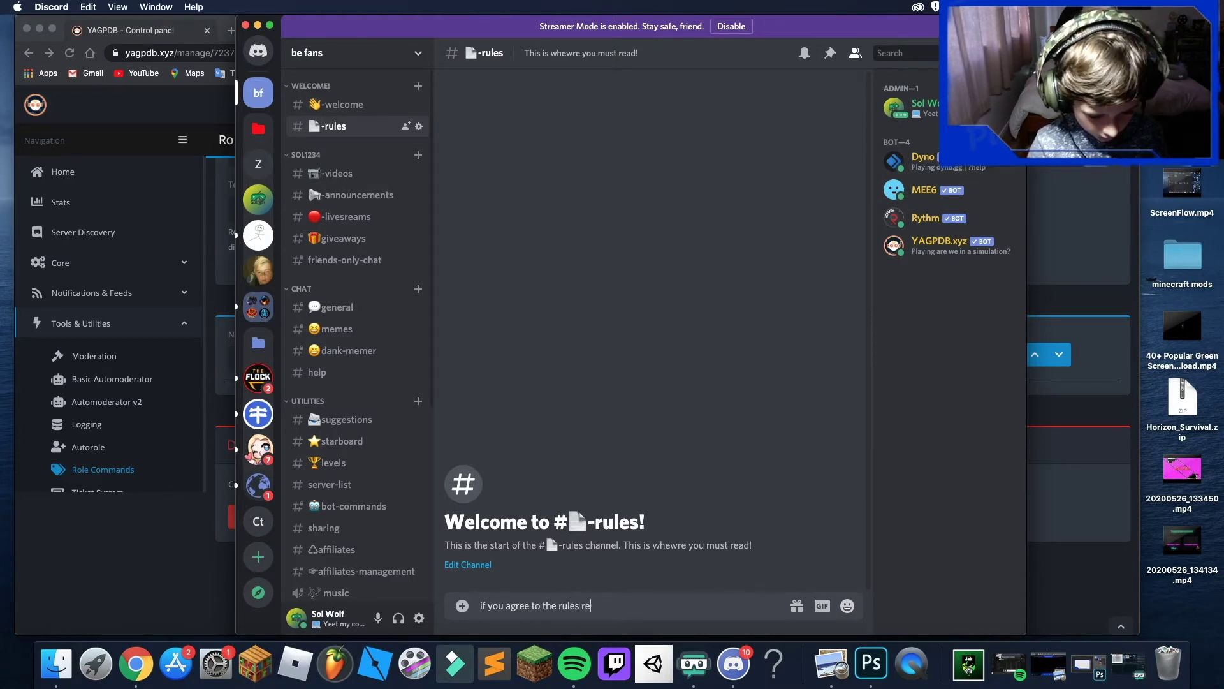
pyautogui.write('act below')
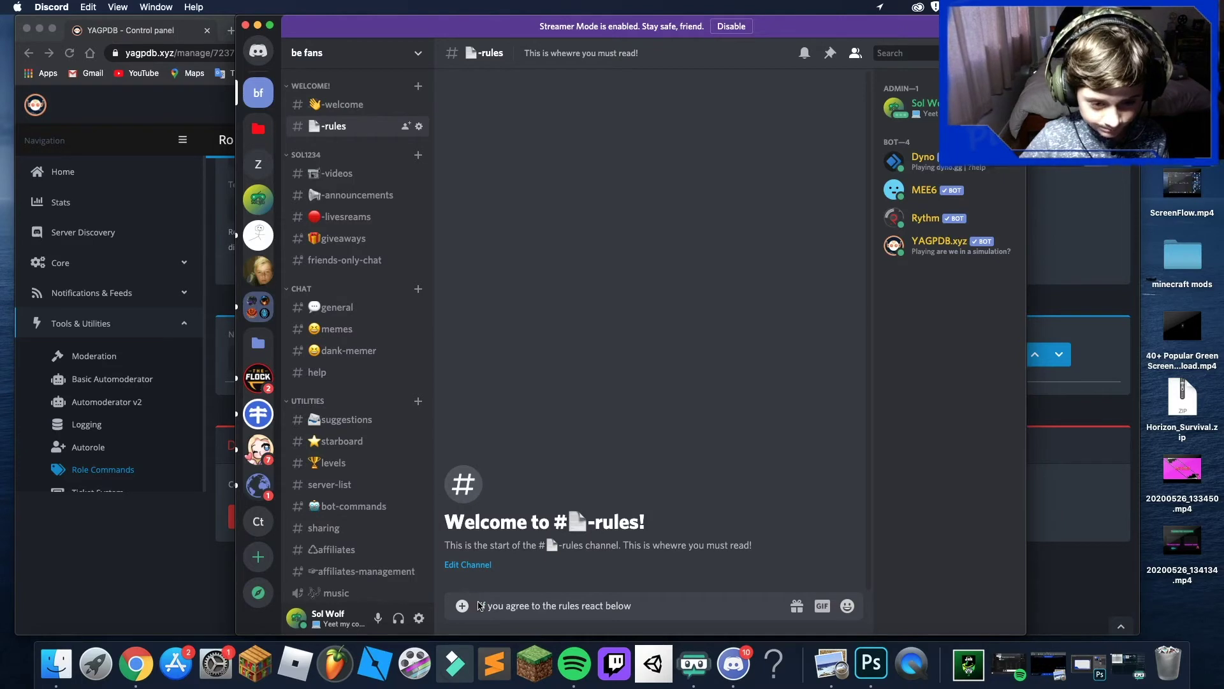
pyautogui.click(463, 605)
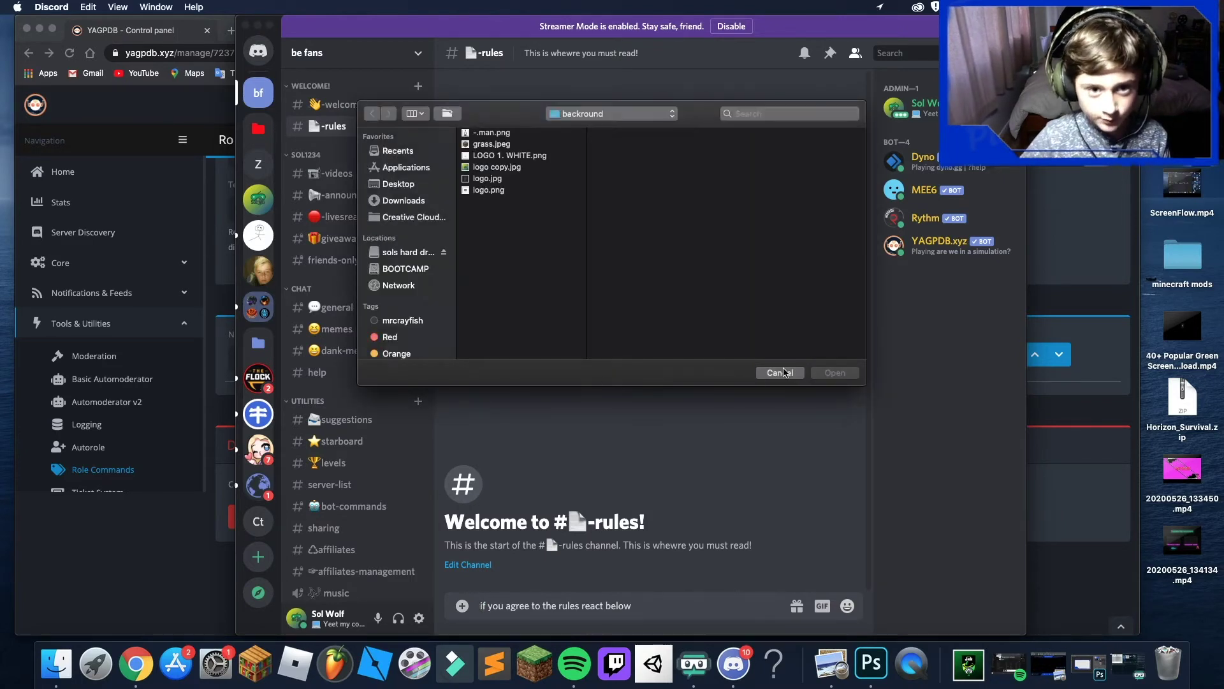
pyautogui.click(780, 372)
pyautogui.press('super+v')
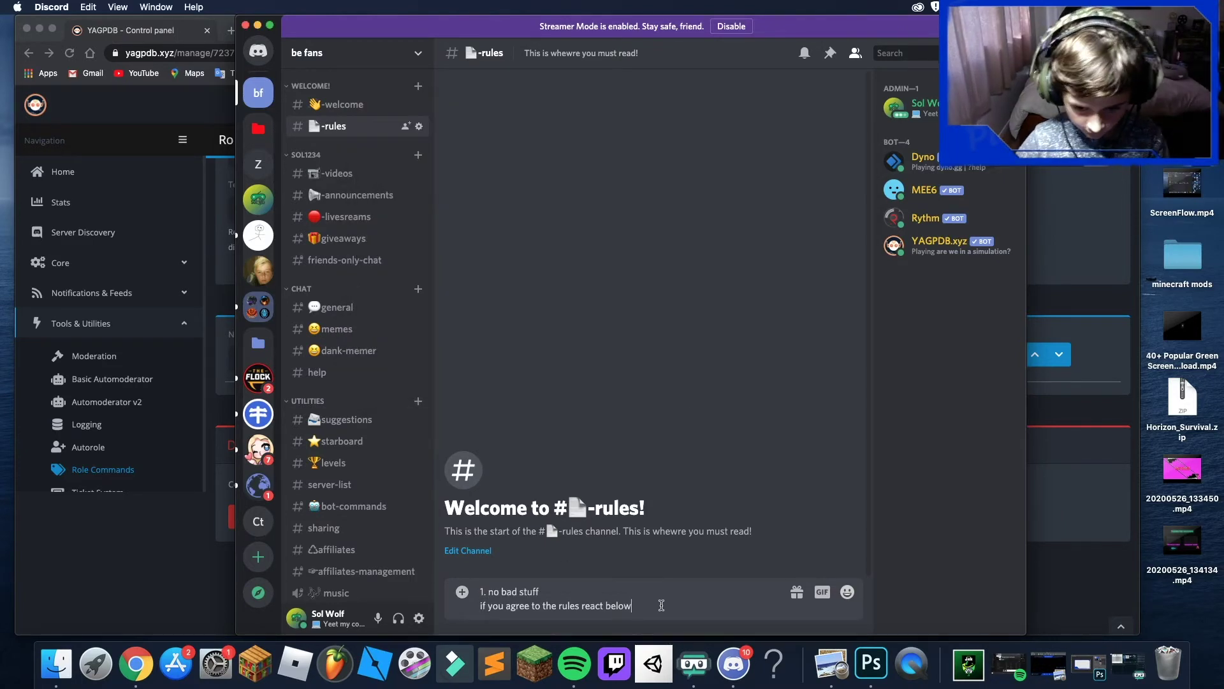
pyautogui.press('Return')
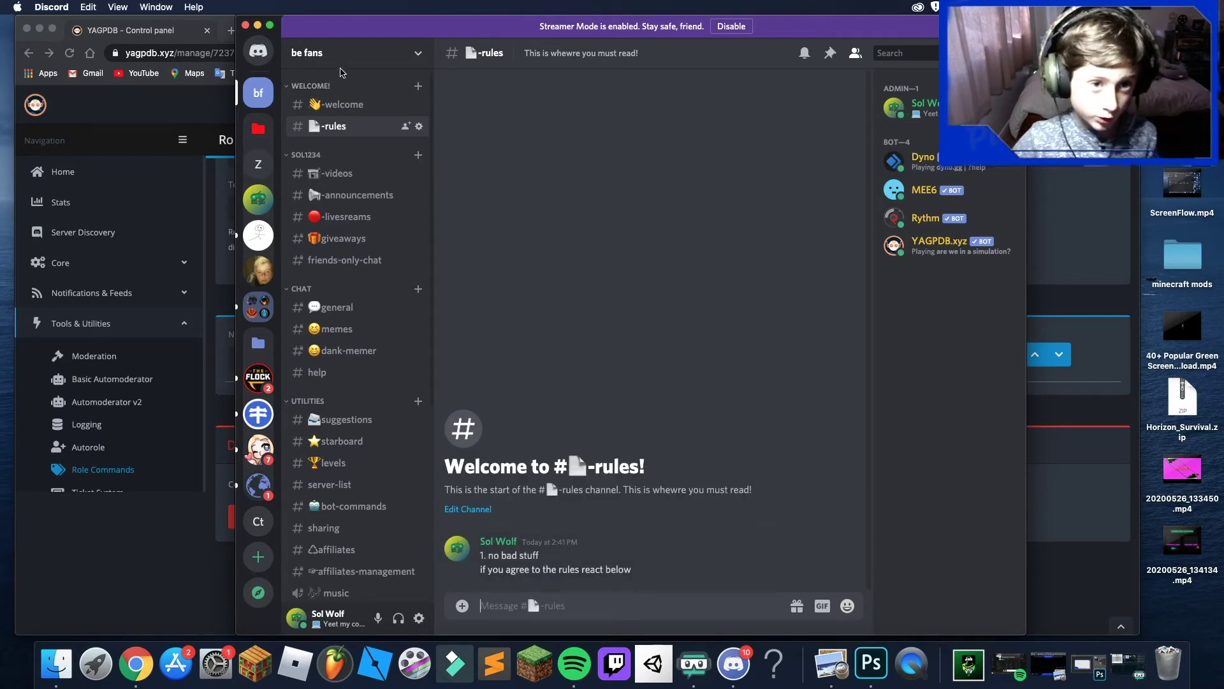
pyautogui.click(418, 618)
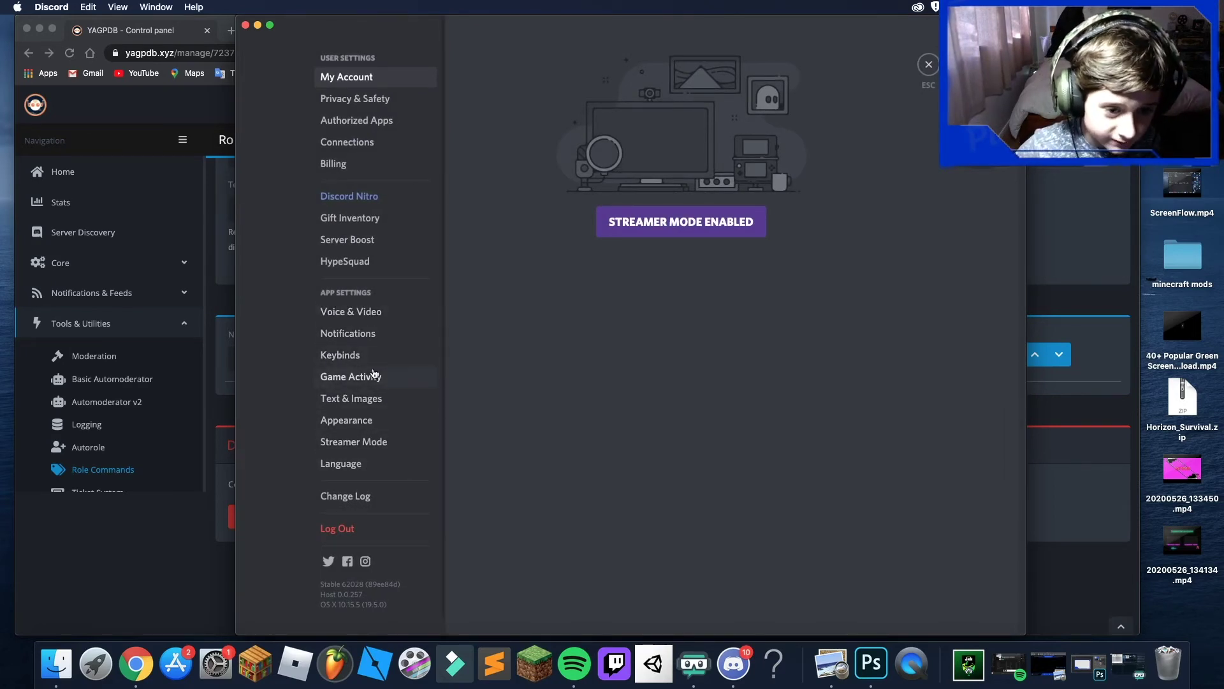
pyautogui.click(376, 420)
pyautogui.scroll(-10, 611, 432)
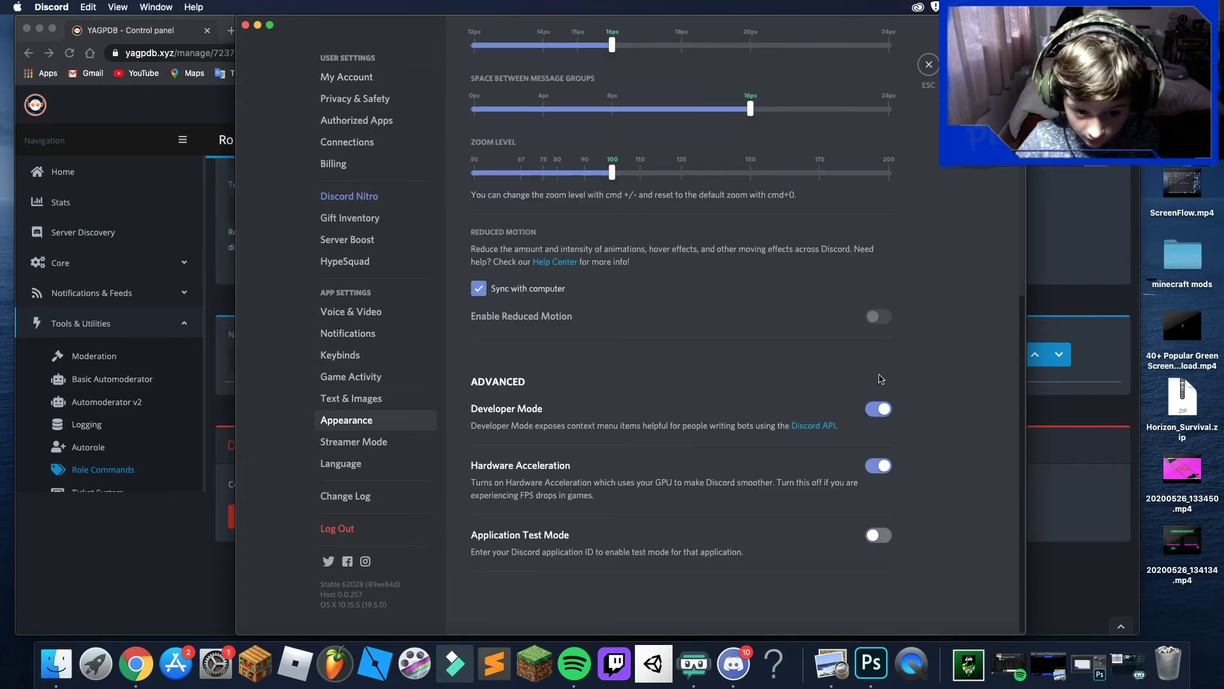
pyautogui.click(928, 63)
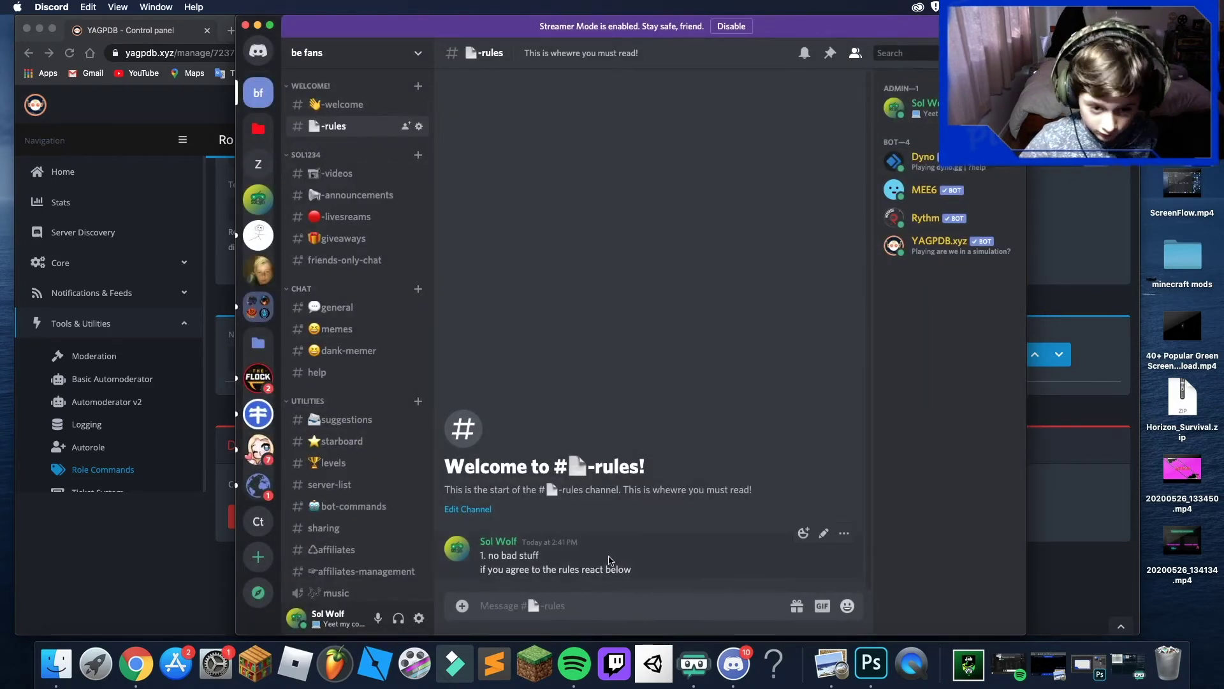
pyautogui.click(844, 533)
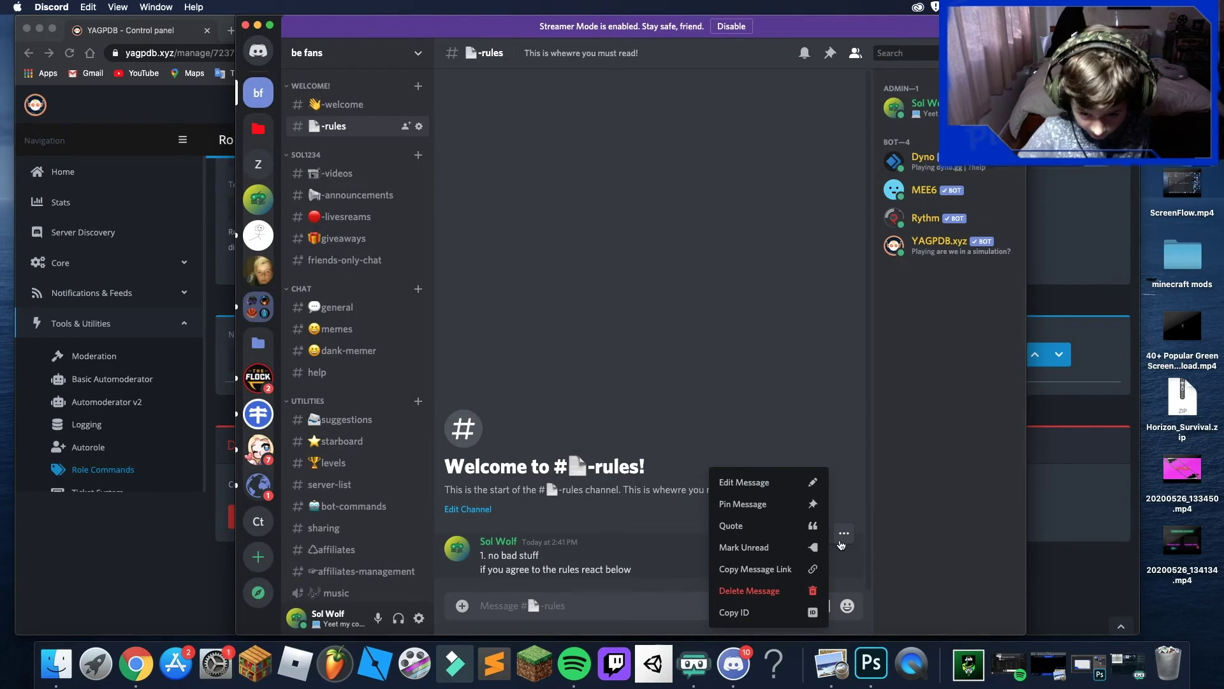
# - Copy the rules message's ID and paste it into the #-rules message box
pyautogui.click(754, 618)
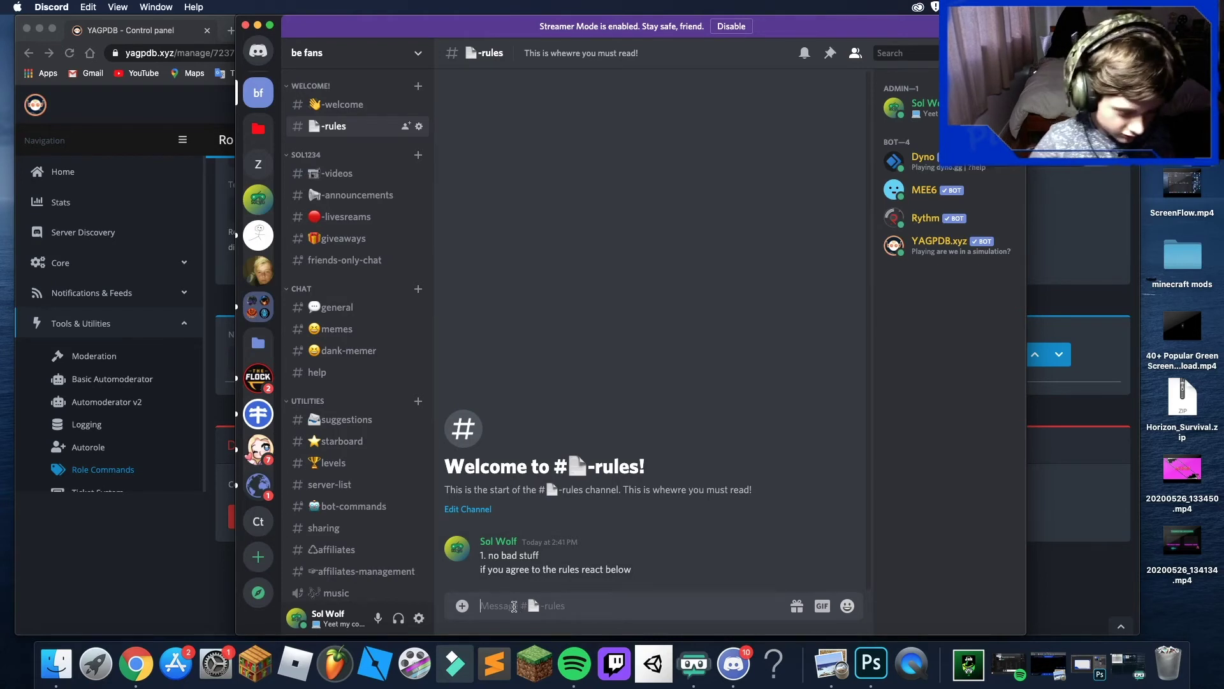
pyautogui.press('super+v')
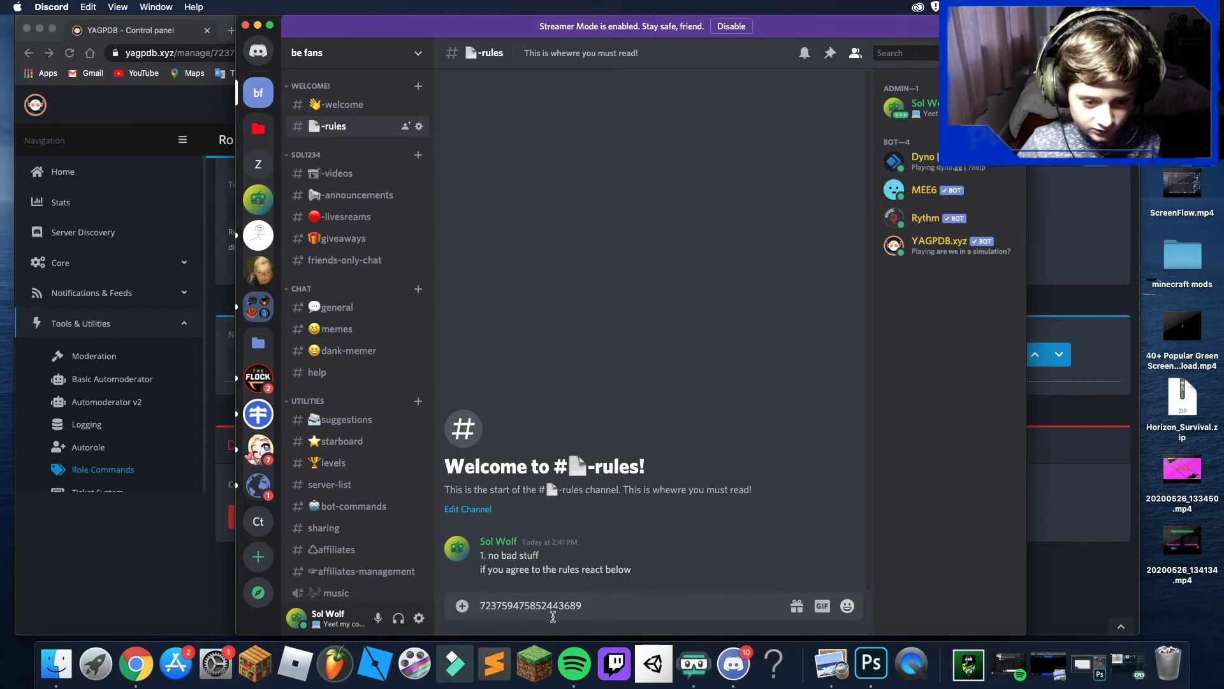
# - Restore the rolemenu command with the message ID, correct its flag to -rr, and copy it
pyautogui.press('super+z')
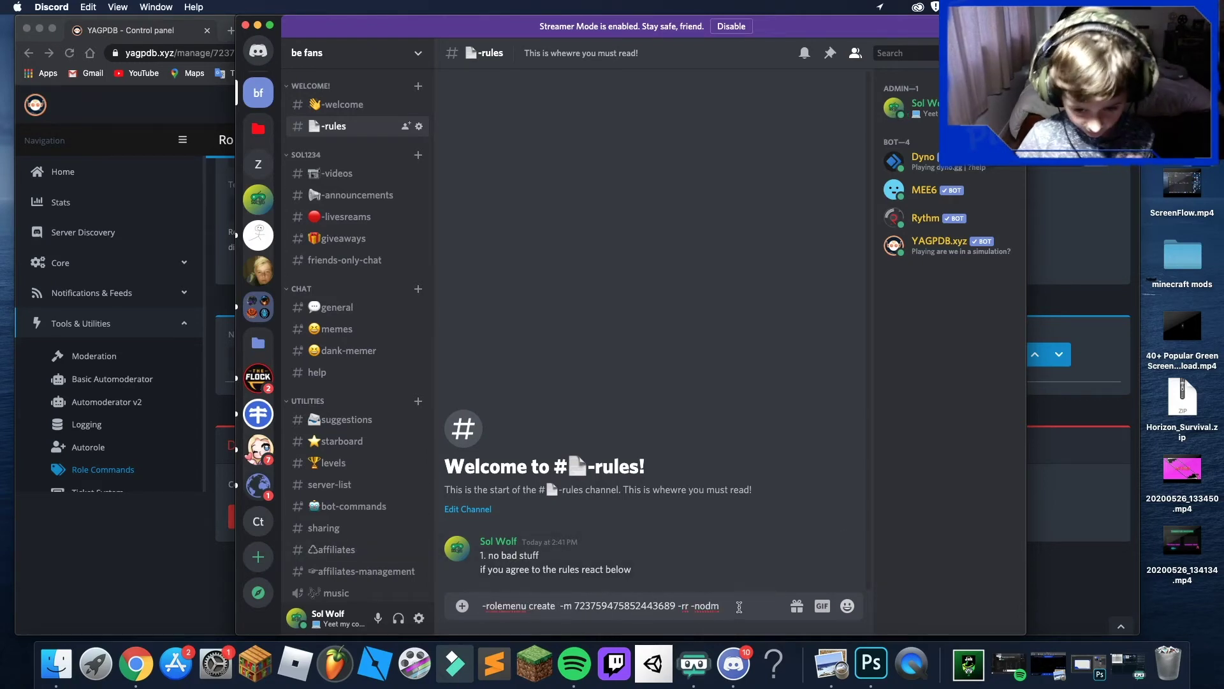
pyautogui.click(688, 604)
pyautogui.write('r')
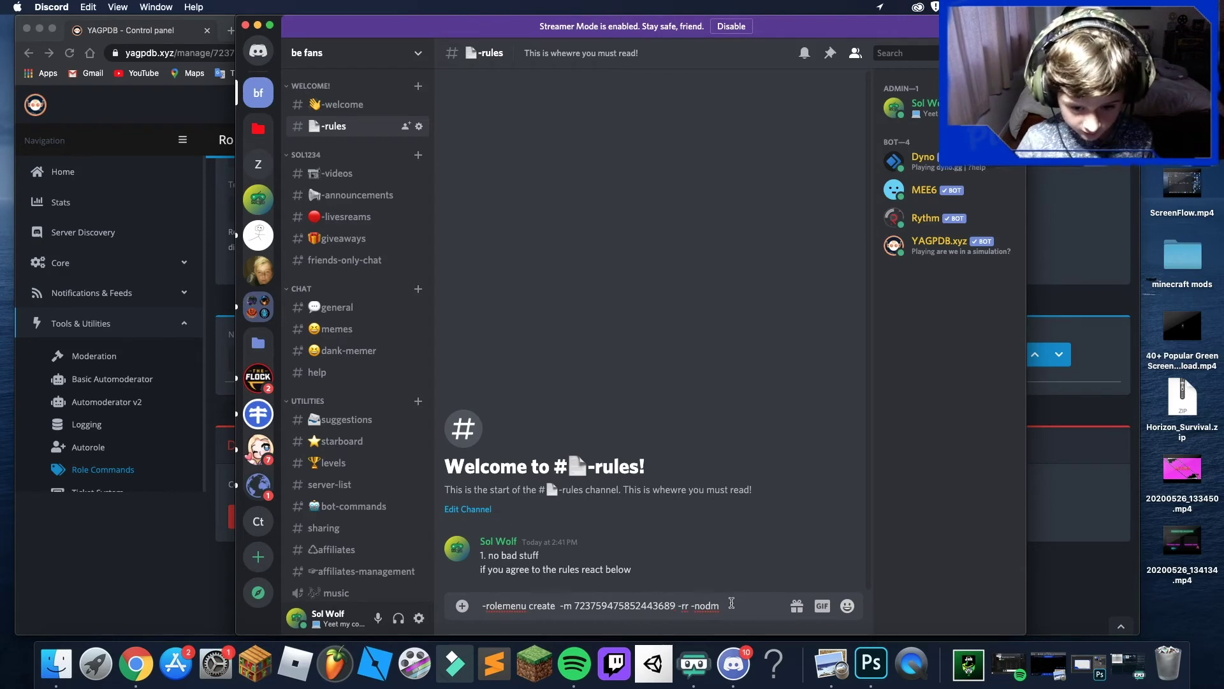
pyautogui.moveTo(752, 609); pyautogui.dragTo(458, 584)
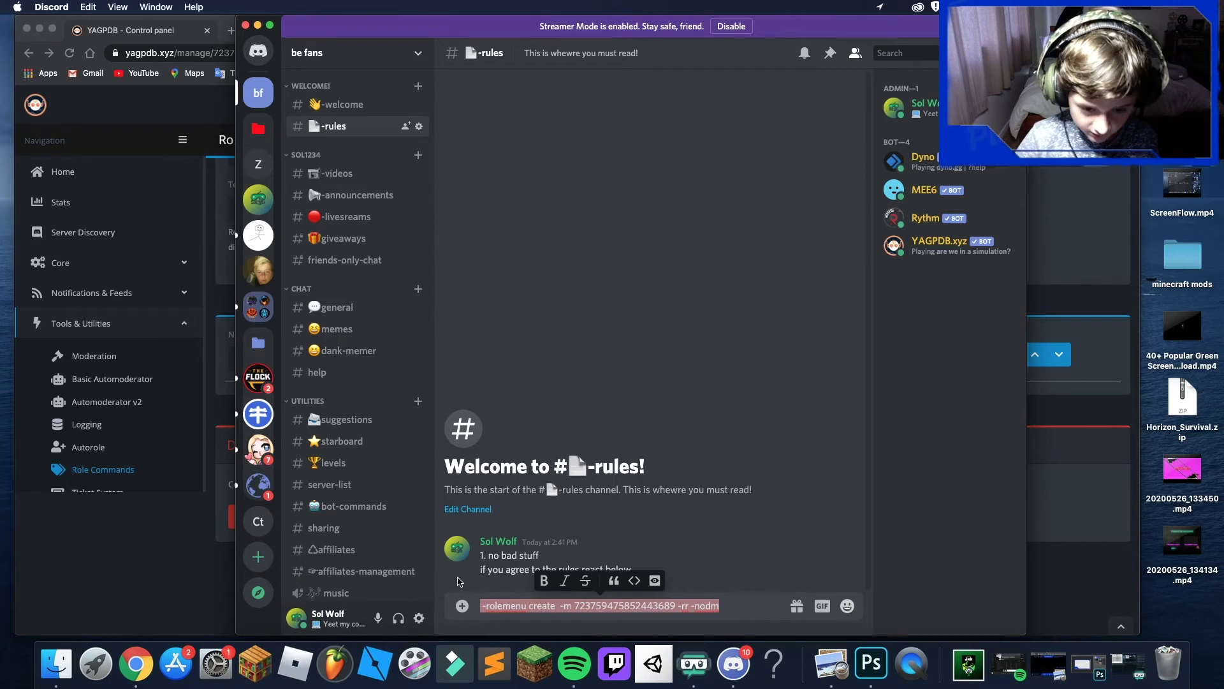
pyautogui.press('super+c')
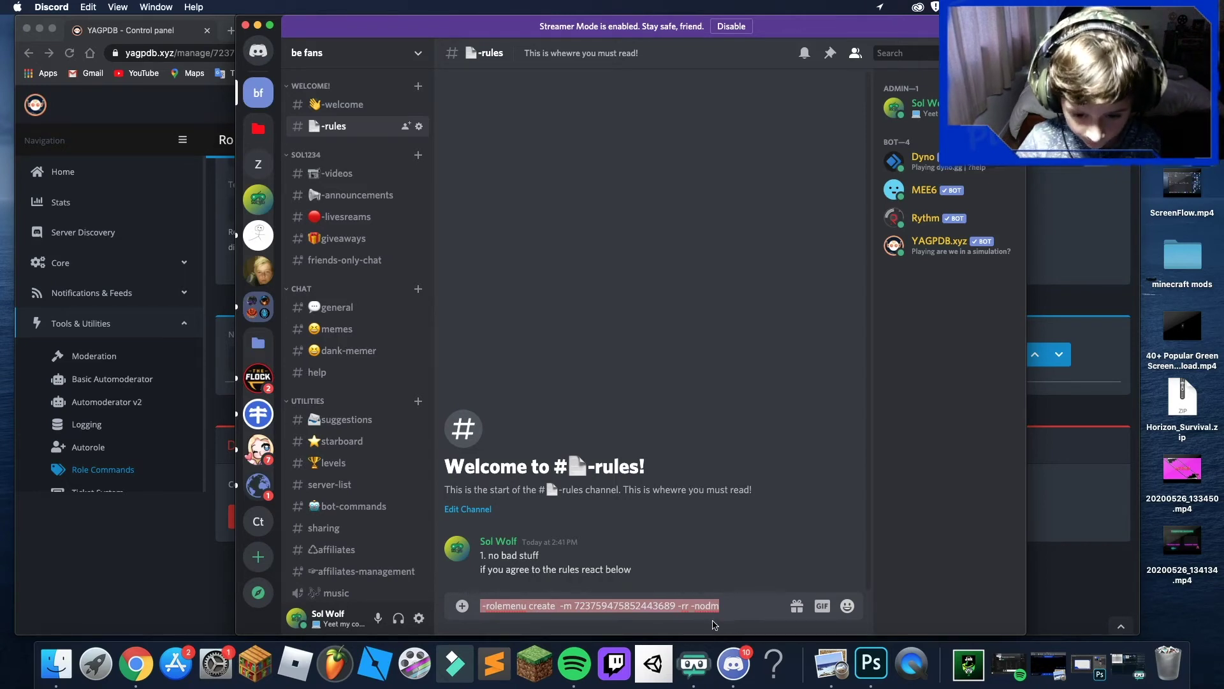
pyautogui.click(765, 613)
pyautogui.moveTo(676, 609); pyautogui.dragTo(582, 606)
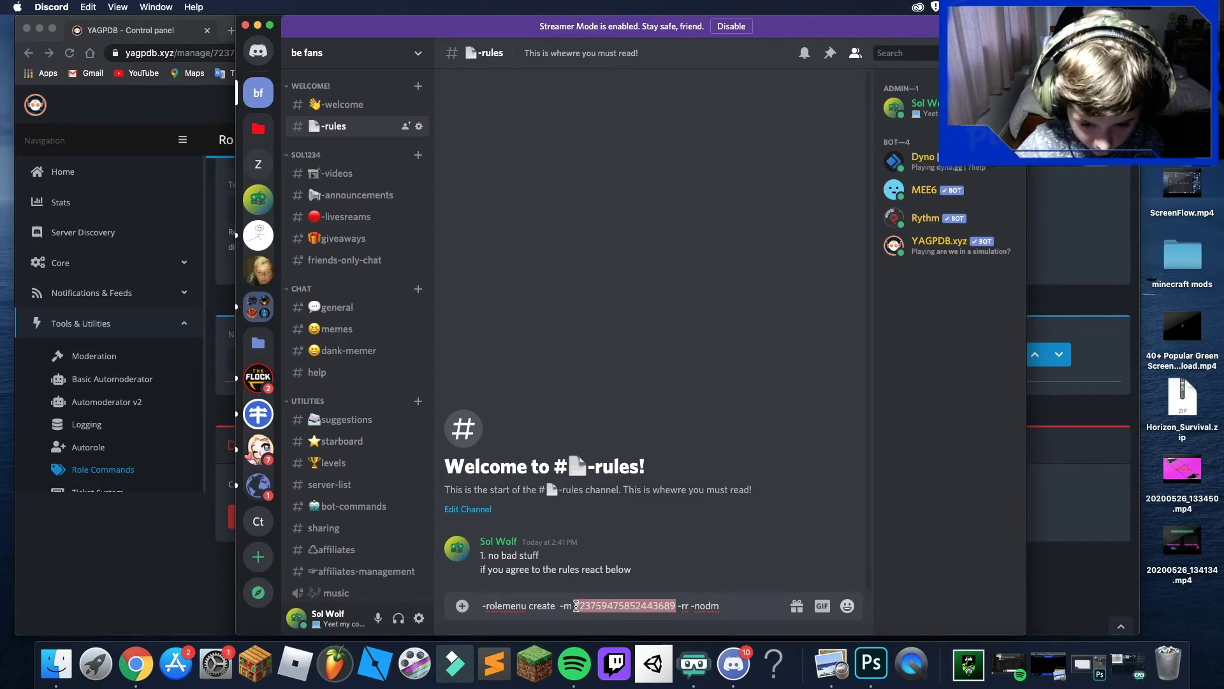
pyautogui.moveTo(580, 609); pyautogui.dragTo(576, 610)
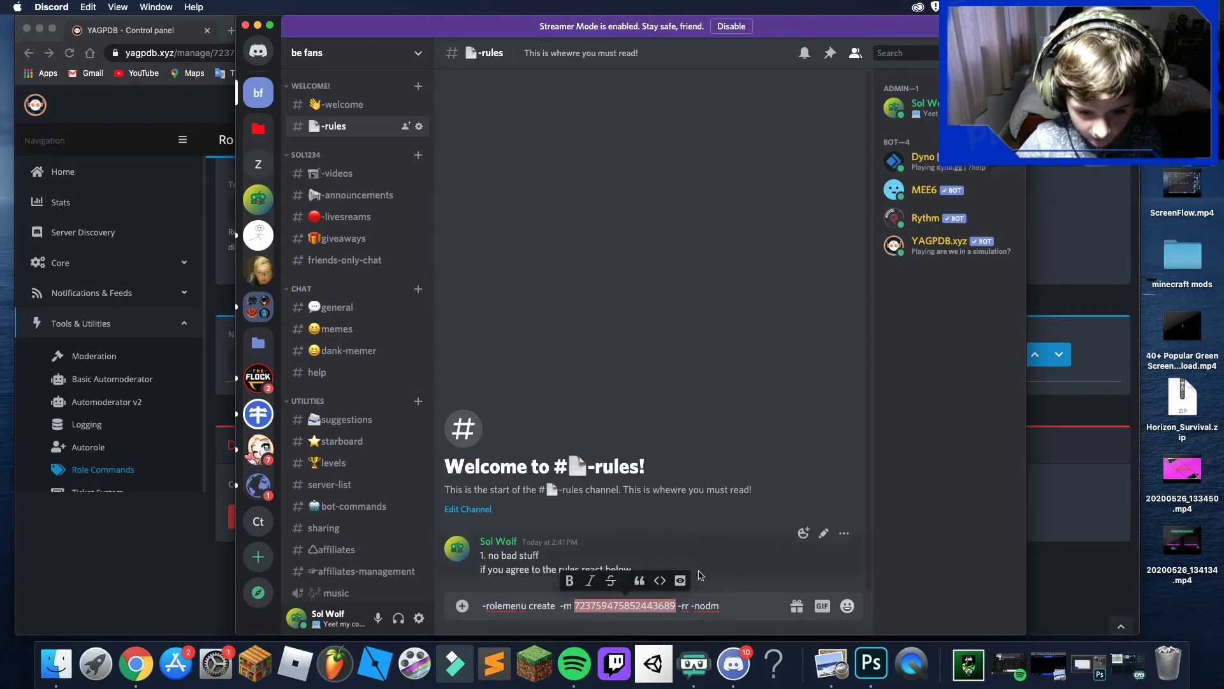
pyautogui.click(556, 609)
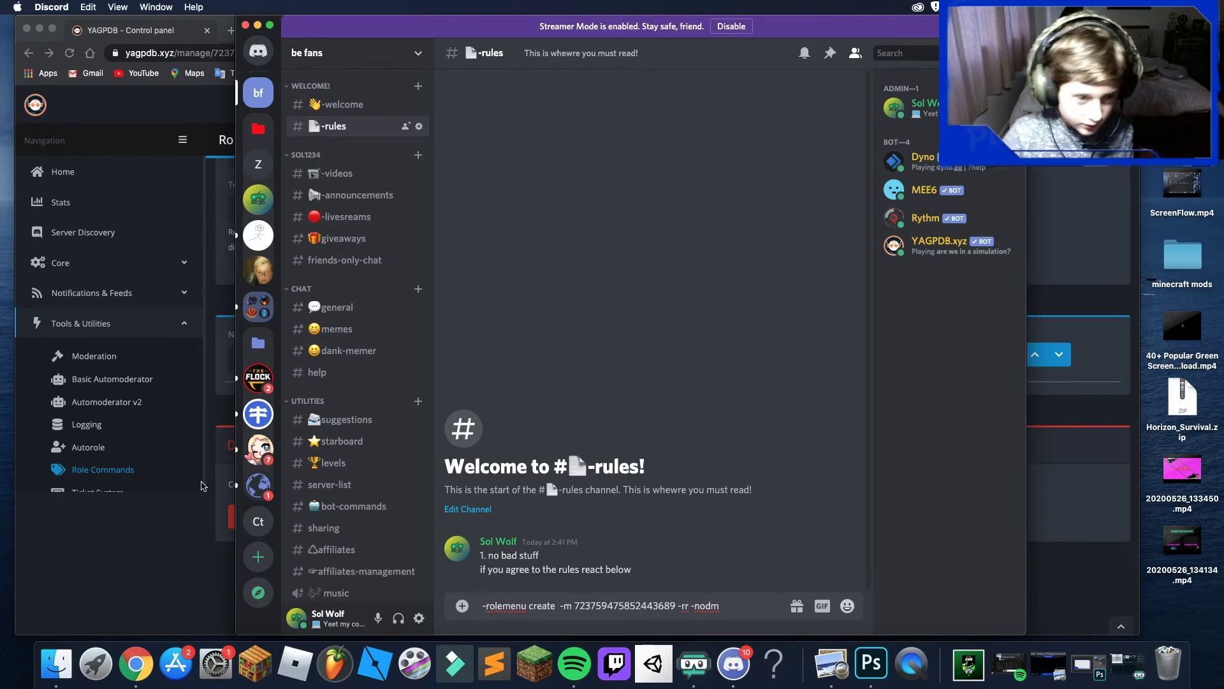
# - Check the group name in the YAGPDB panel, then send '-rolemenu create welcome'
pyautogui.click(154, 526)
pyautogui.scroll(5, 408, 362)
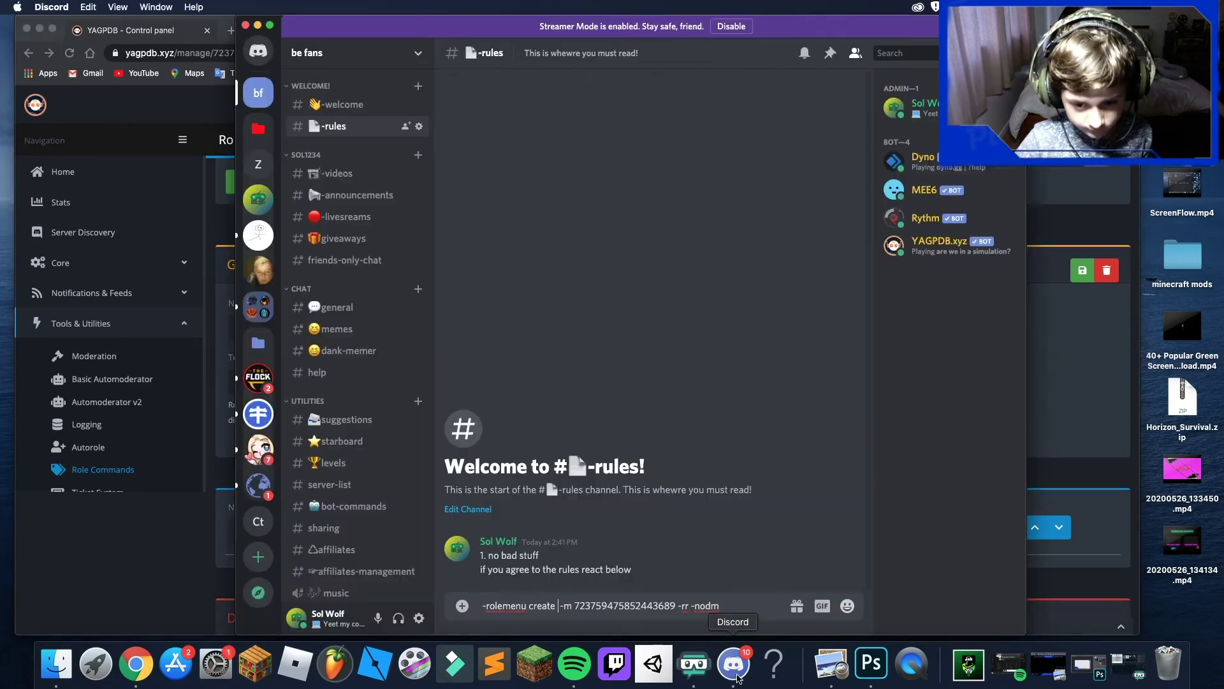
pyautogui.click(733, 663)
pyautogui.click(557, 606)
pyautogui.write('welc')
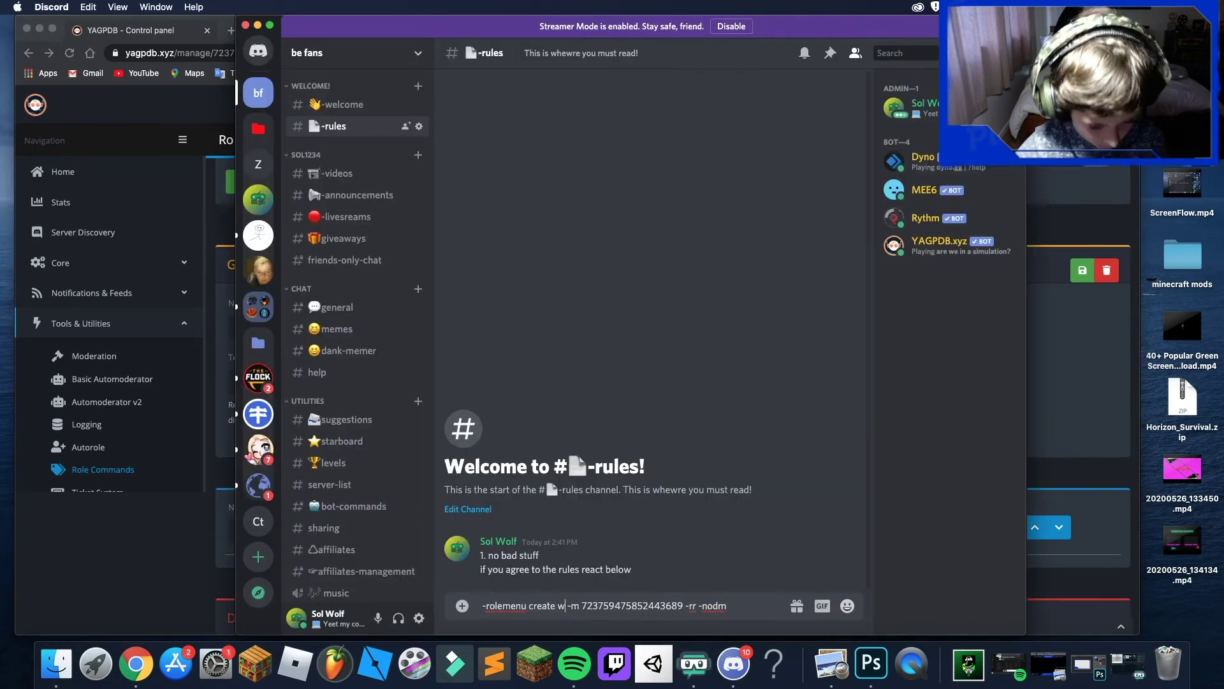
pyautogui.write('ome')
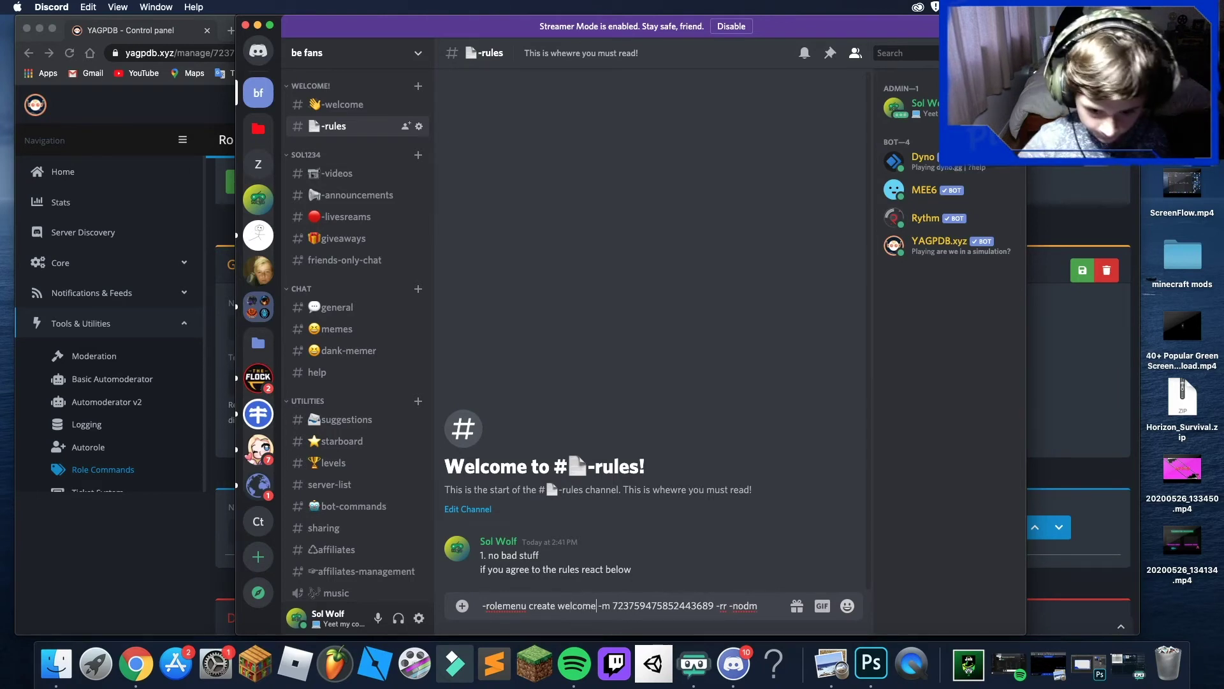
pyautogui.press('Return')
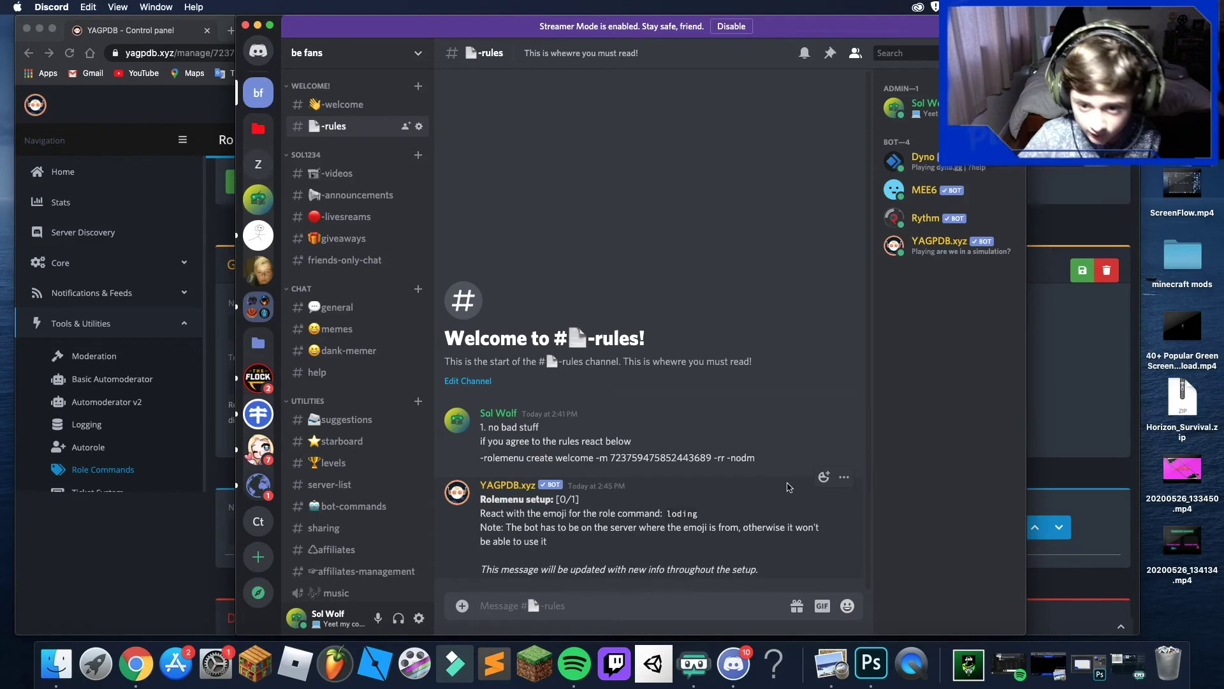
# - Assign 👍 as the role emoji, then delete YAGPDB's setup reply and the rolemenu command
pyautogui.click(823, 477)
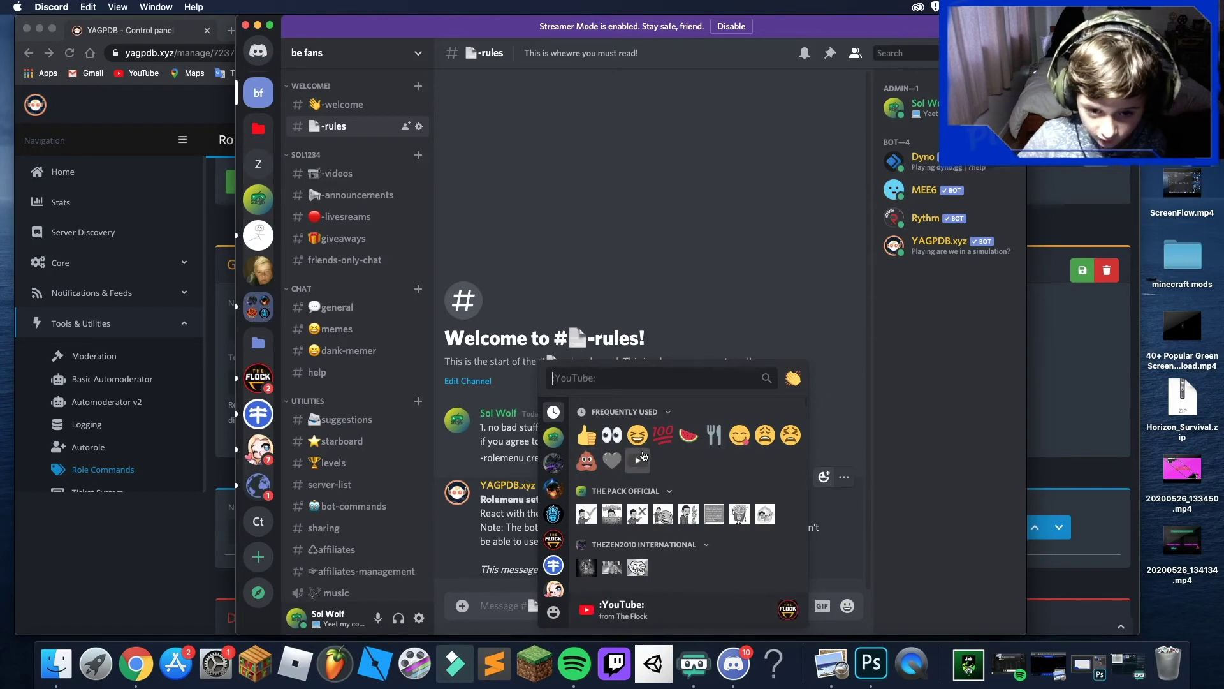
pyautogui.click(586, 434)
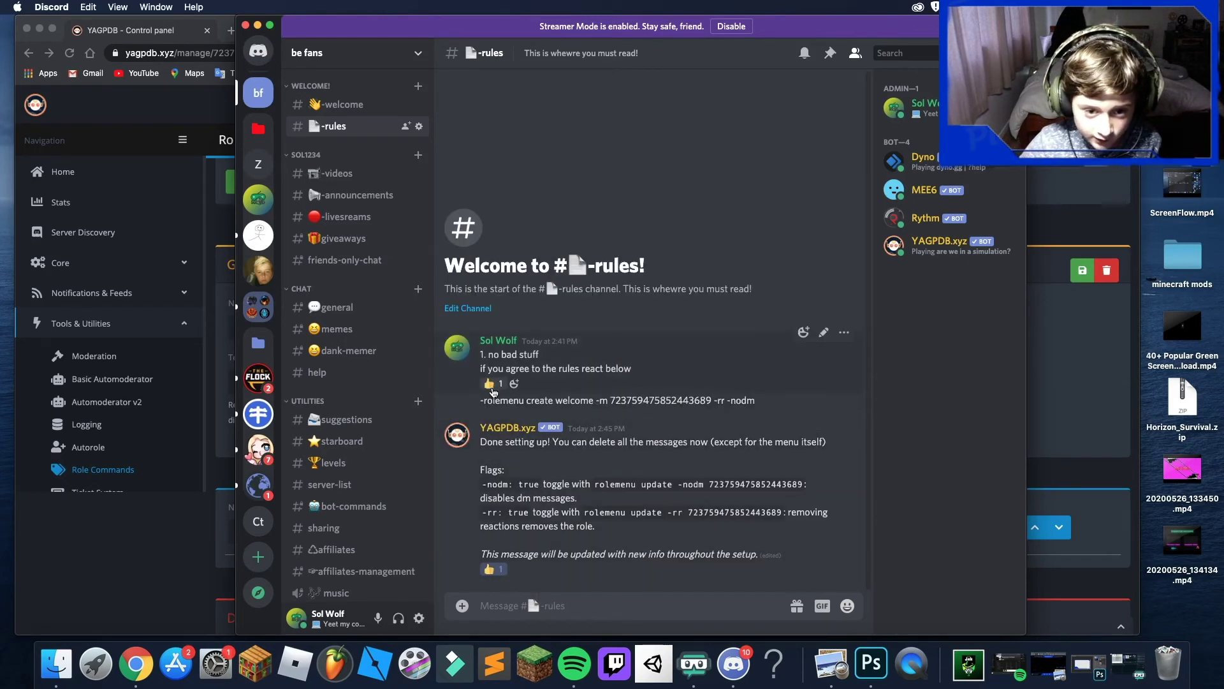
pyautogui.click(844, 419)
pyautogui.click(762, 530)
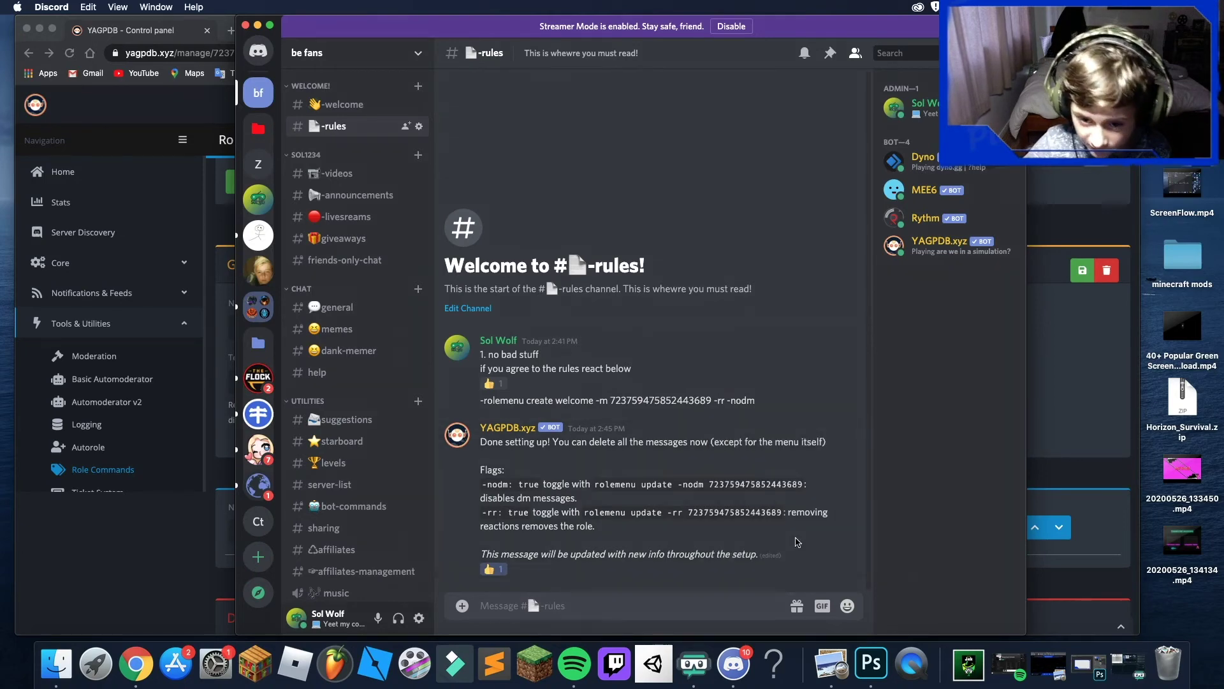
pyautogui.click(752, 475)
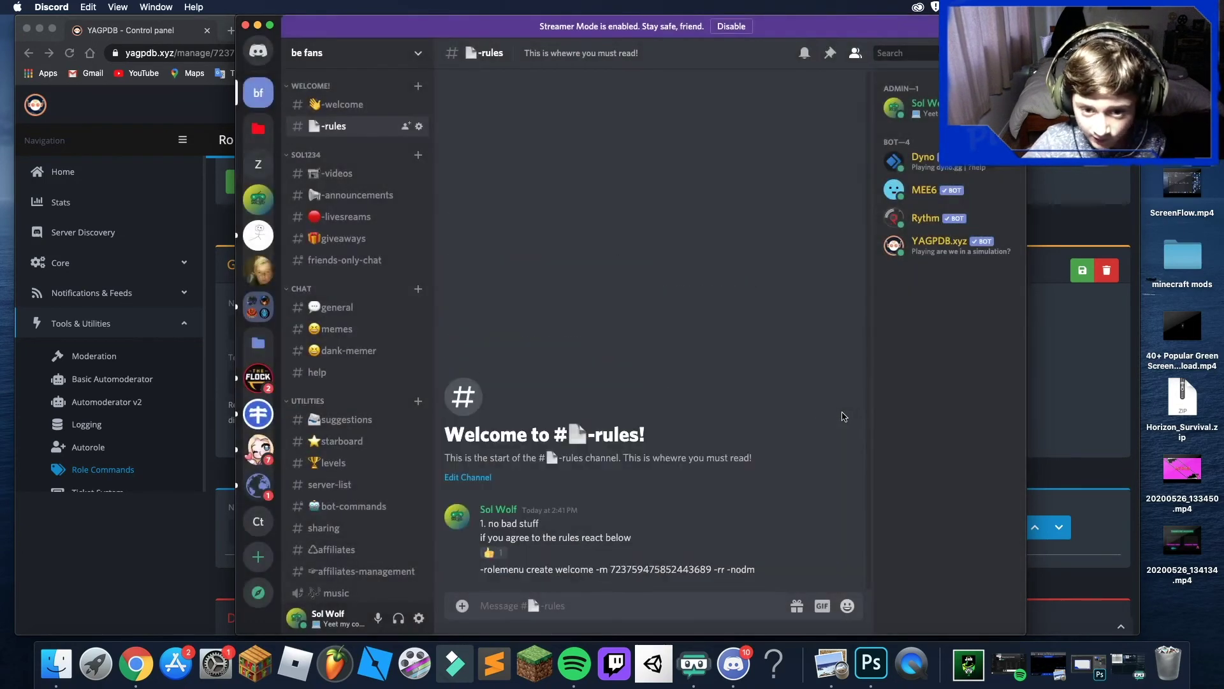
pyautogui.click(845, 559)
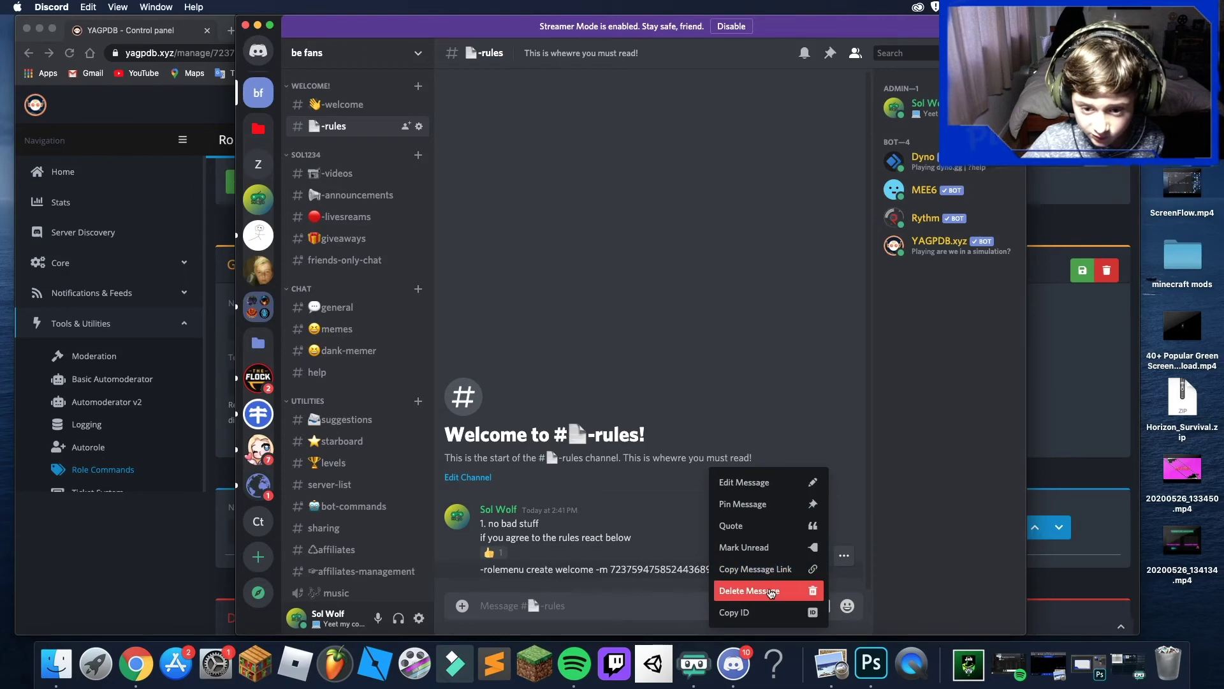
pyautogui.click(771, 591)
pyautogui.click(732, 392)
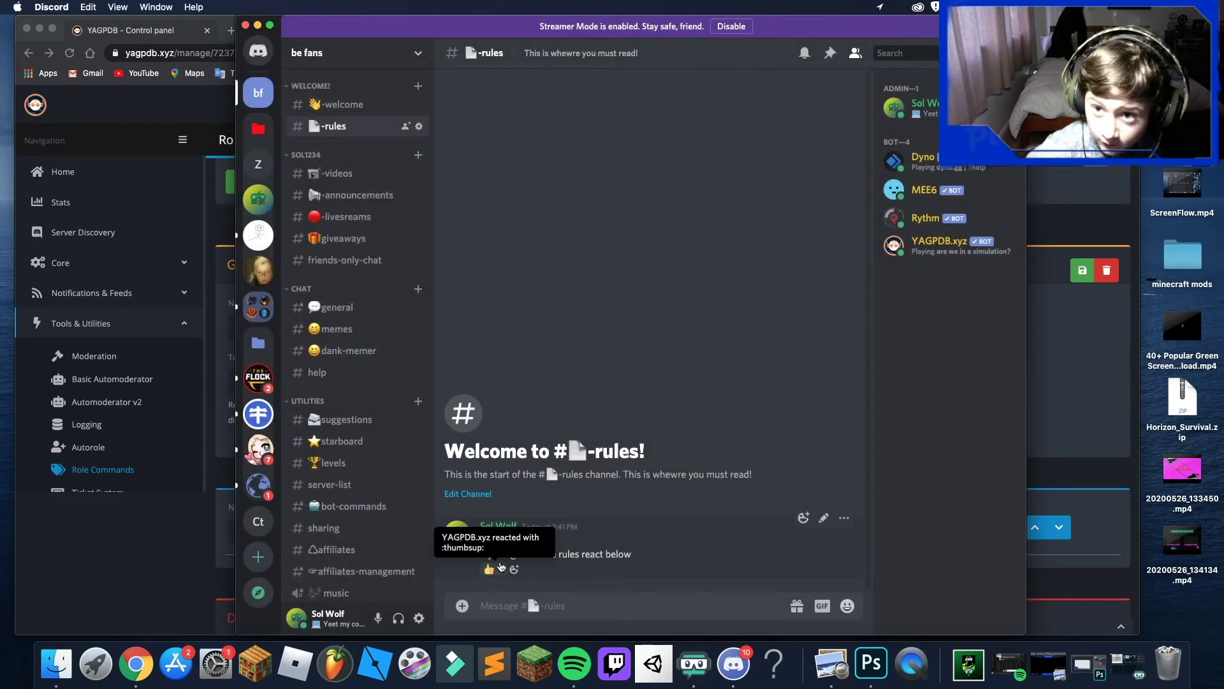
# - React 👍 on the rules message and confirm the verified Cub role in your profile
pyautogui.click(924, 107)
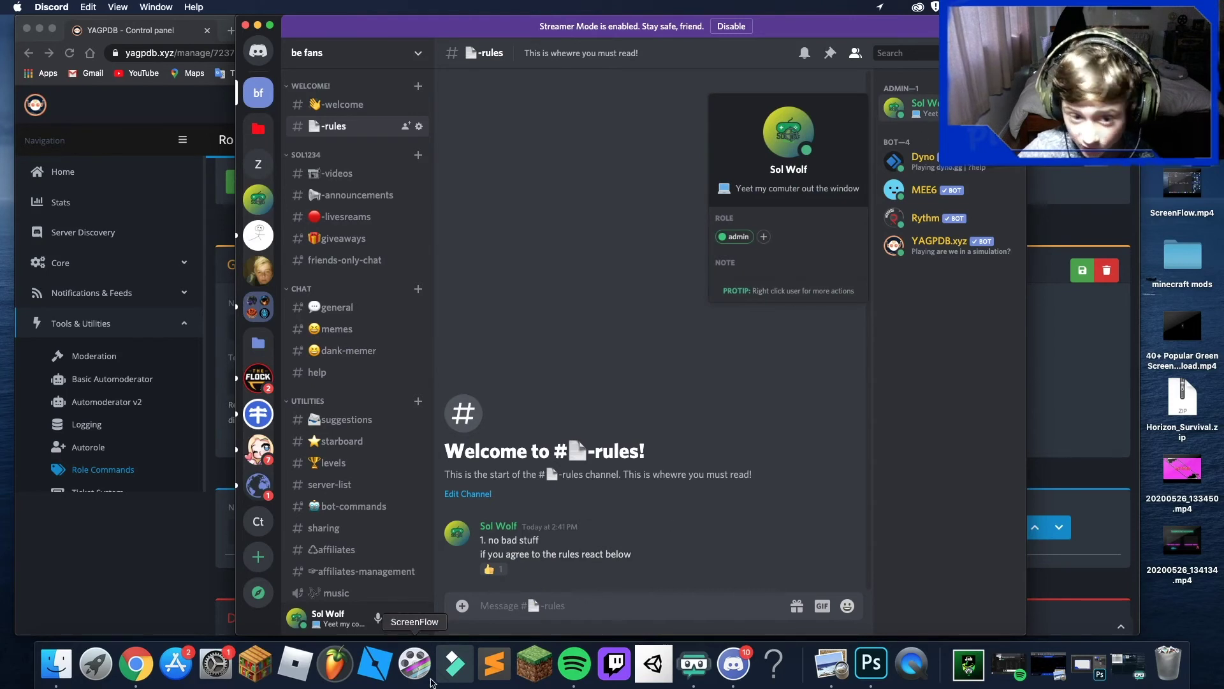
pyautogui.click(500, 571)
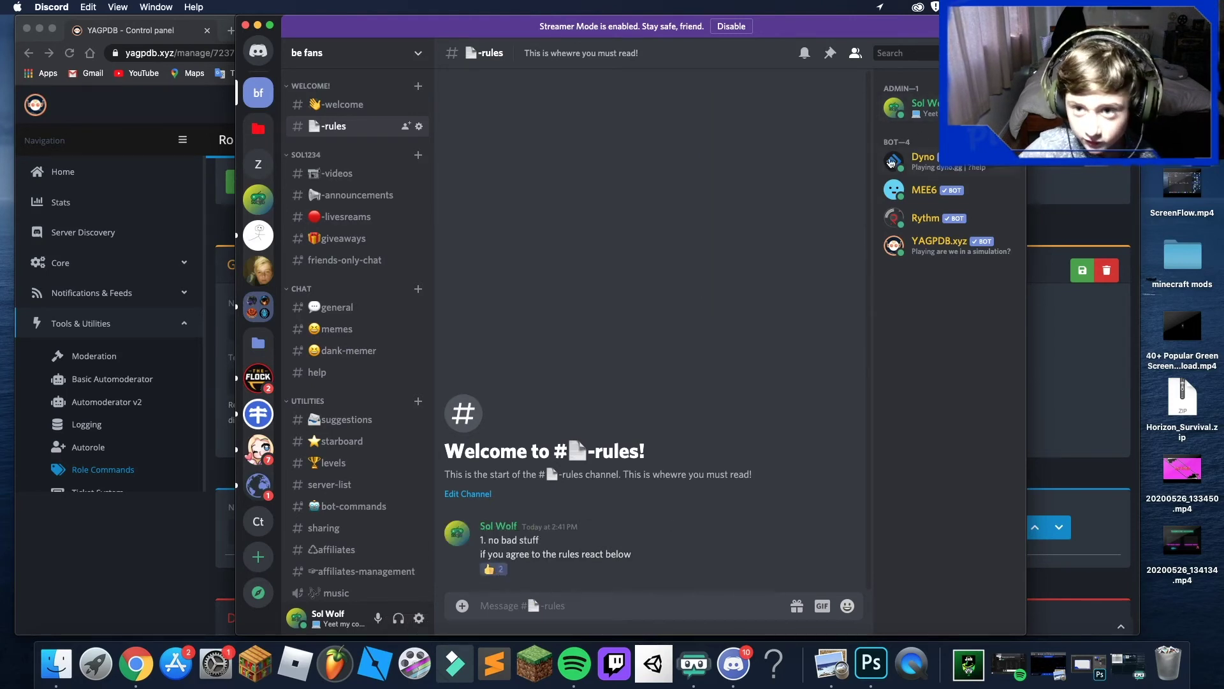
pyautogui.click(926, 112)
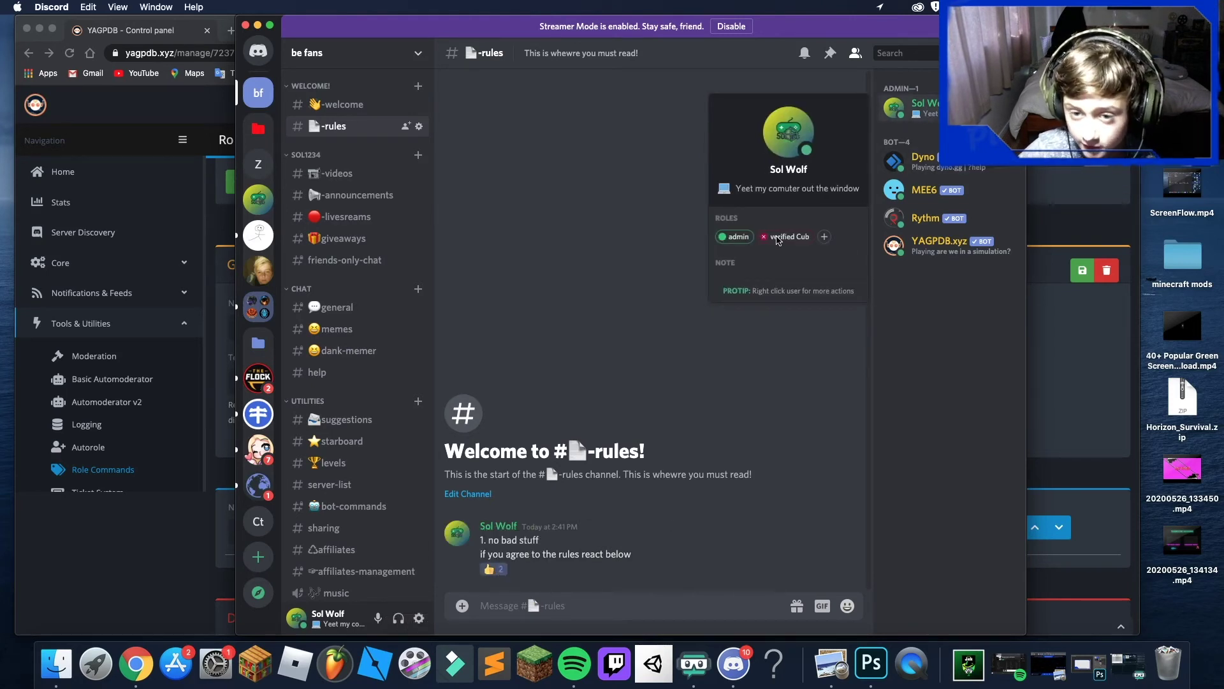
# - Close the profile popout and remove your own 👍 from the rules message
pyautogui.click(622, 268)
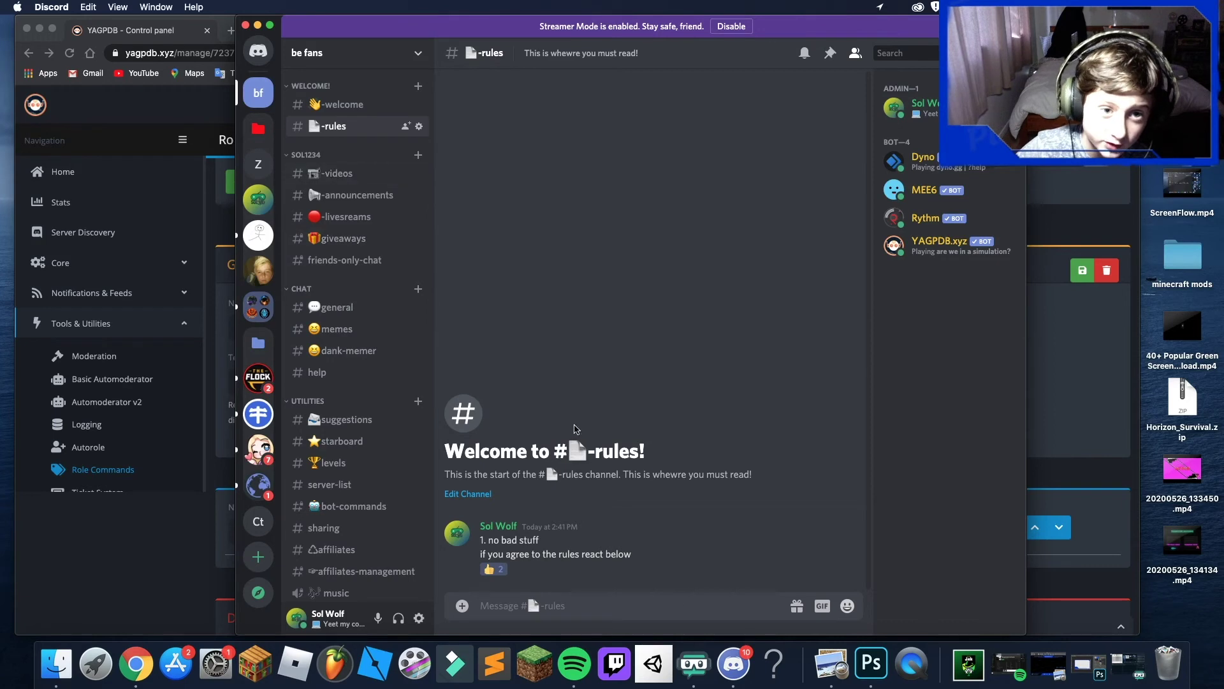
pyautogui.click(495, 568)
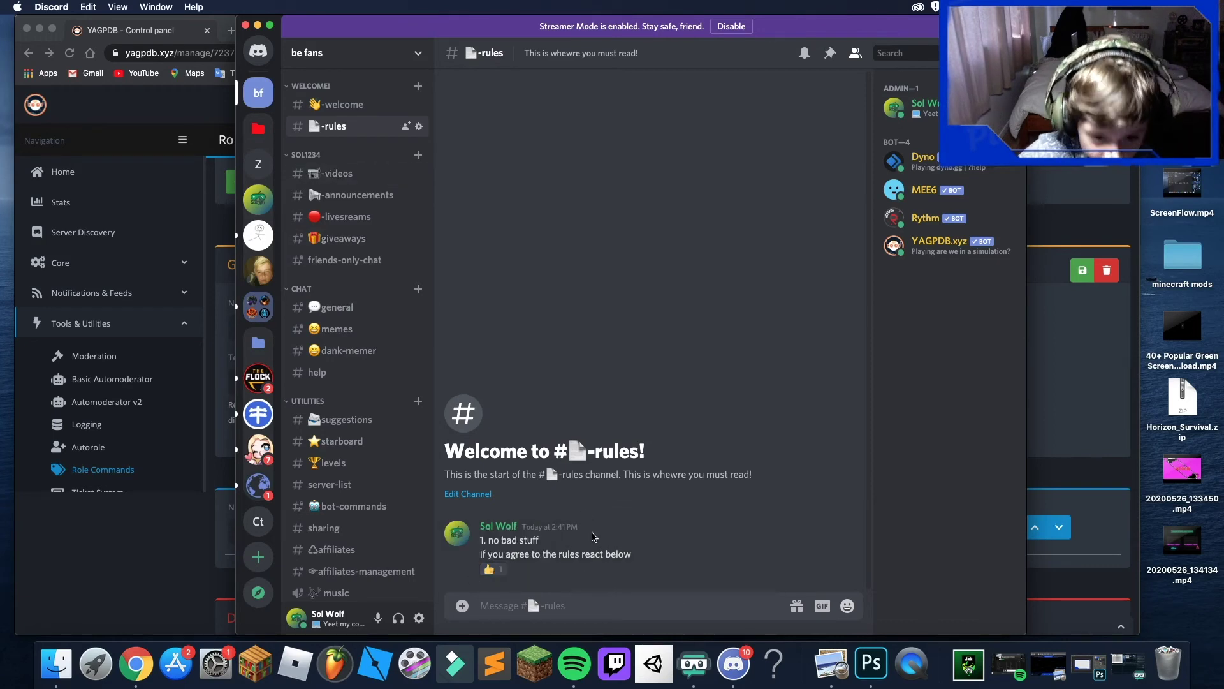
pyautogui.click(370, 173)
# - Browse the announcements, giveaways, general and memes channels, ending on dank-memer
pyautogui.click(355, 197)
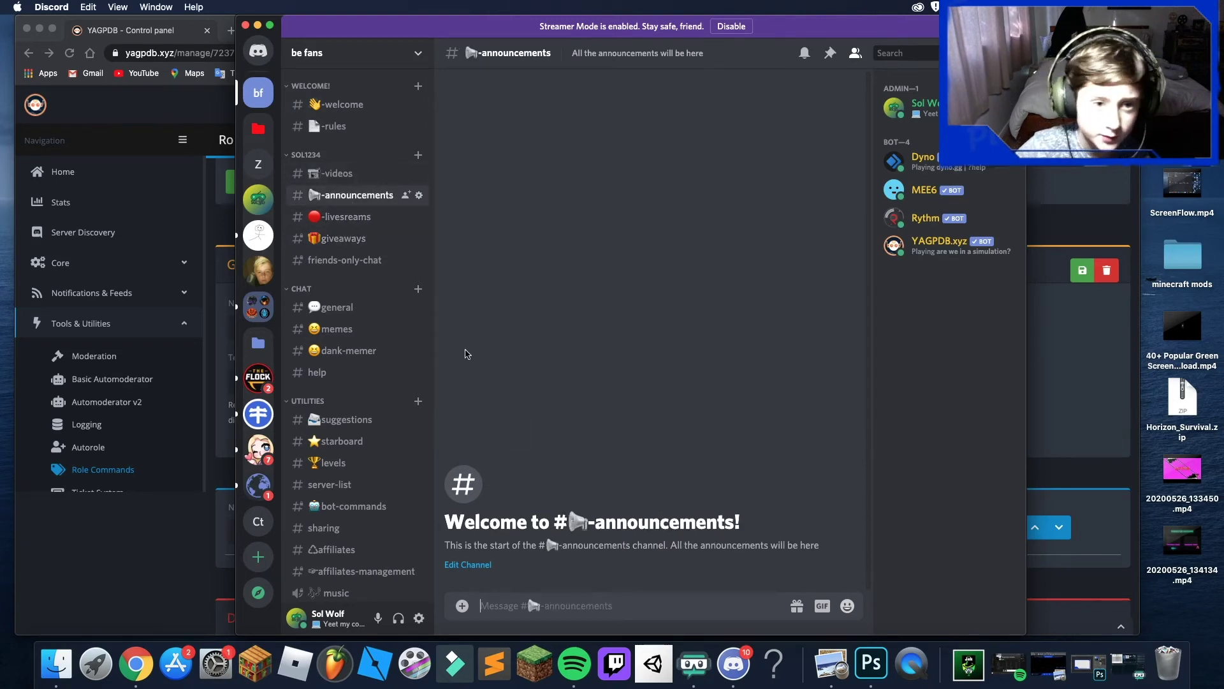
pyautogui.click(354, 239)
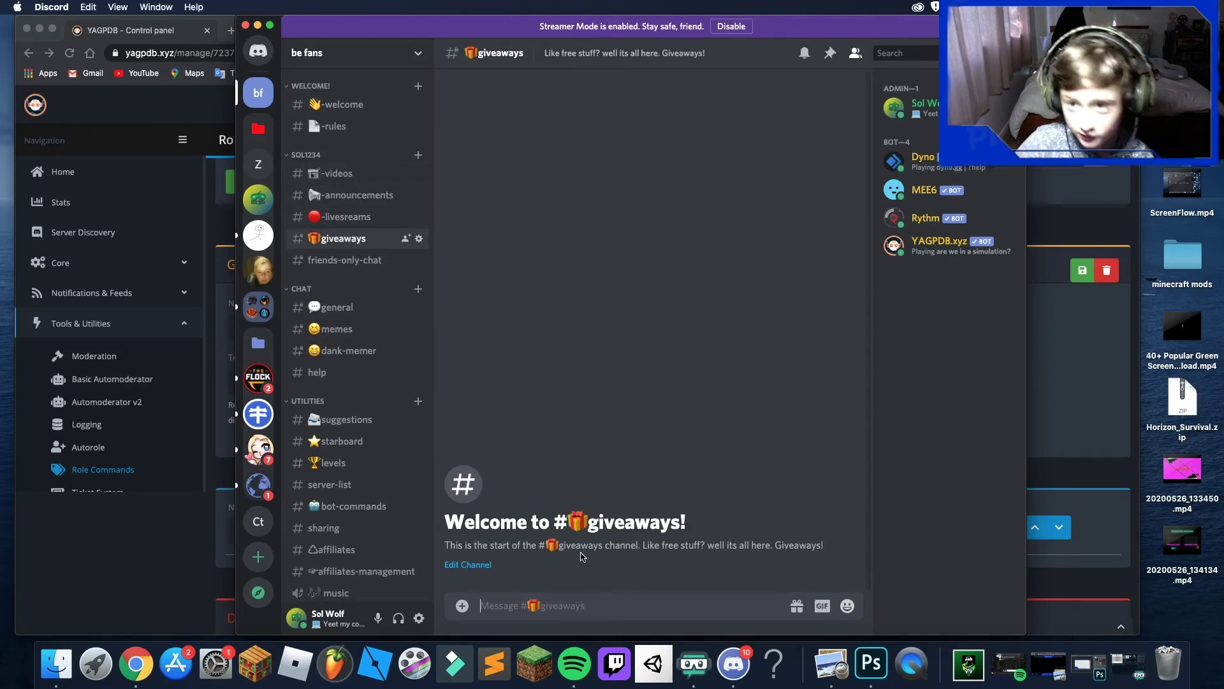
pyautogui.click(344, 308)
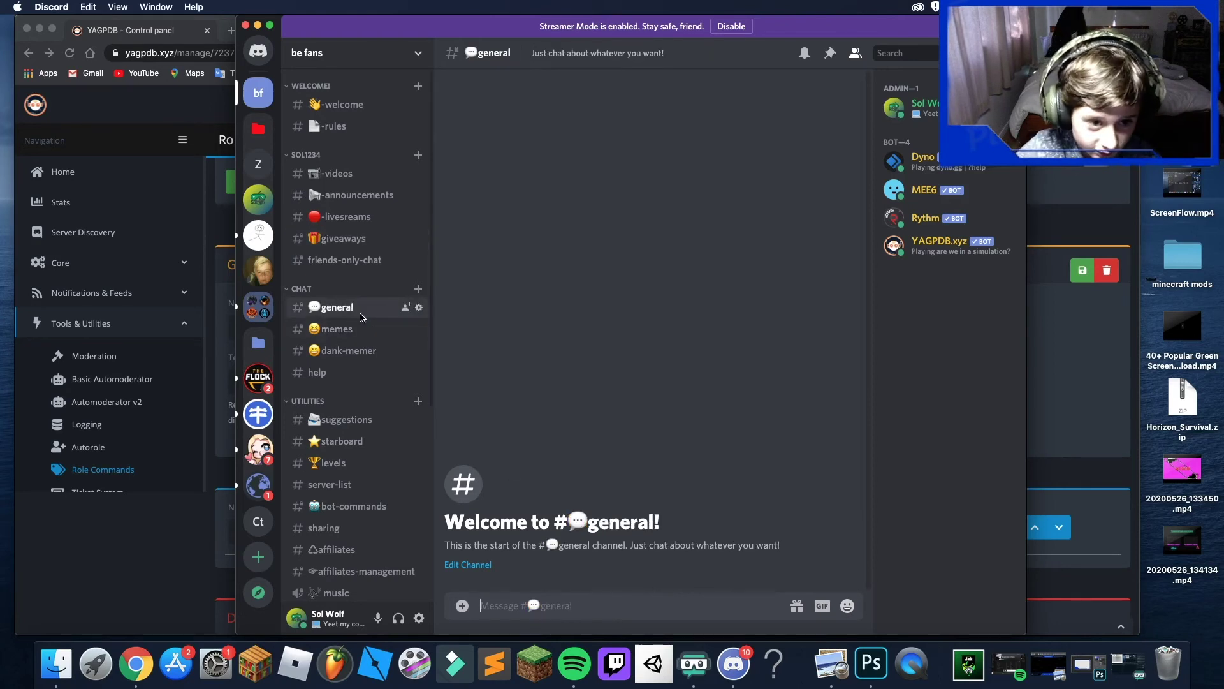
pyautogui.click(359, 353)
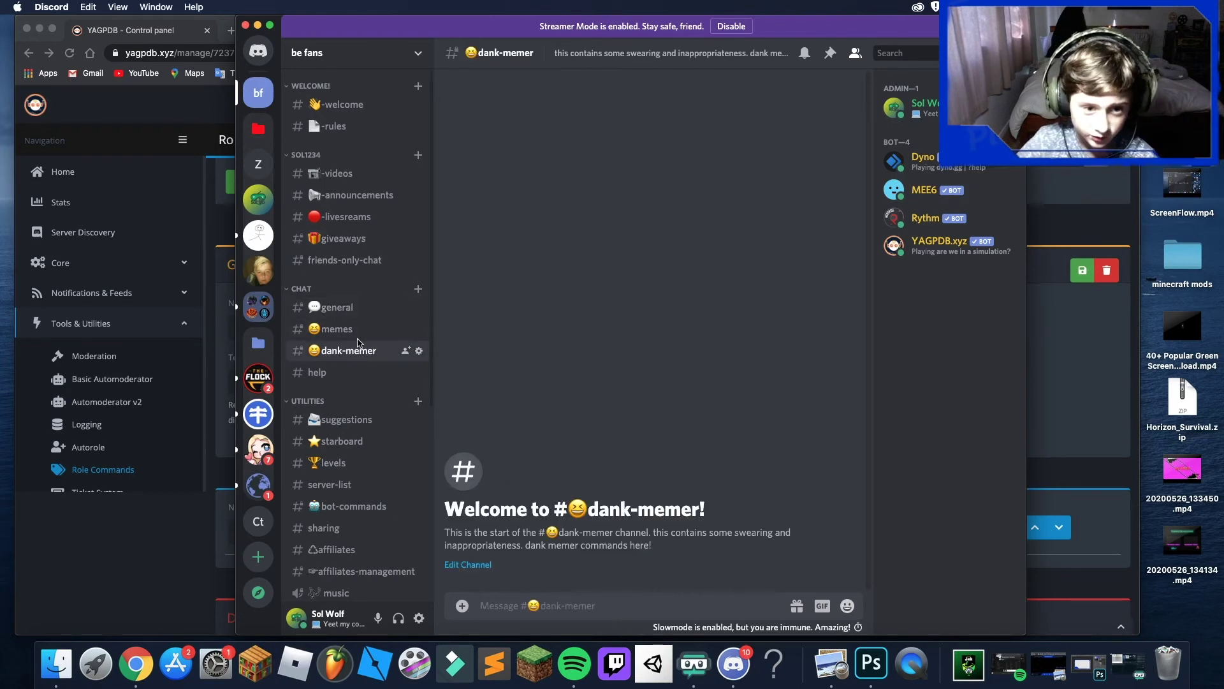
pyautogui.click(358, 336)
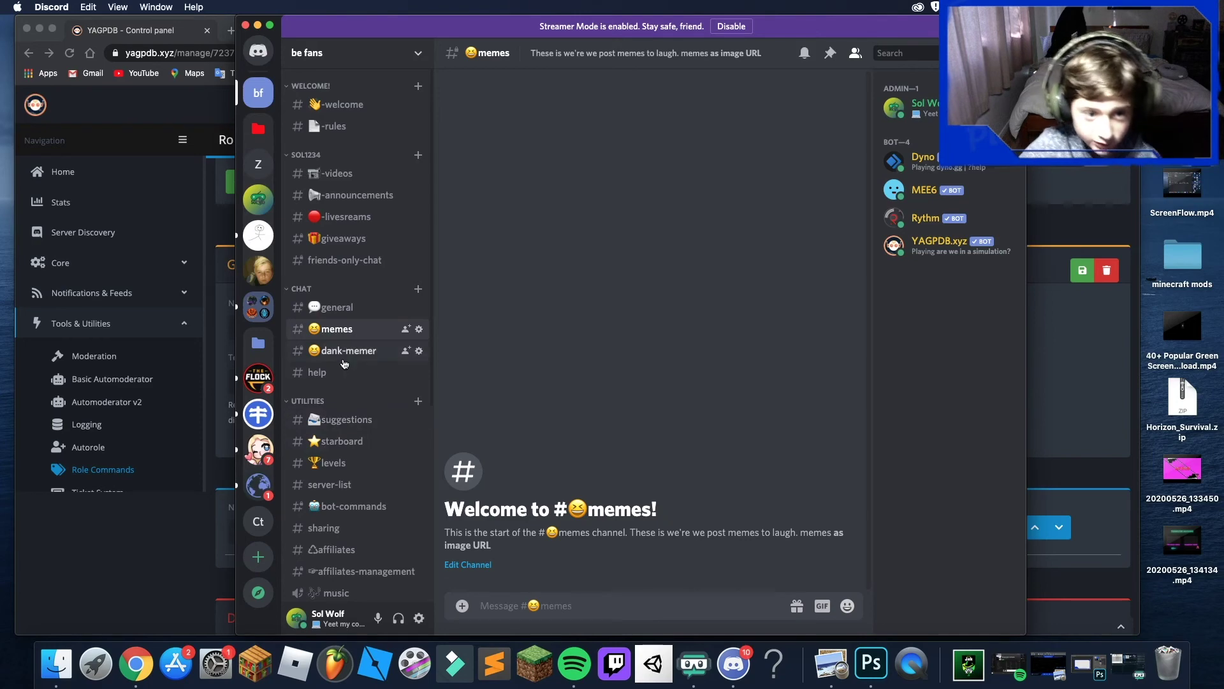
pyautogui.click(344, 352)
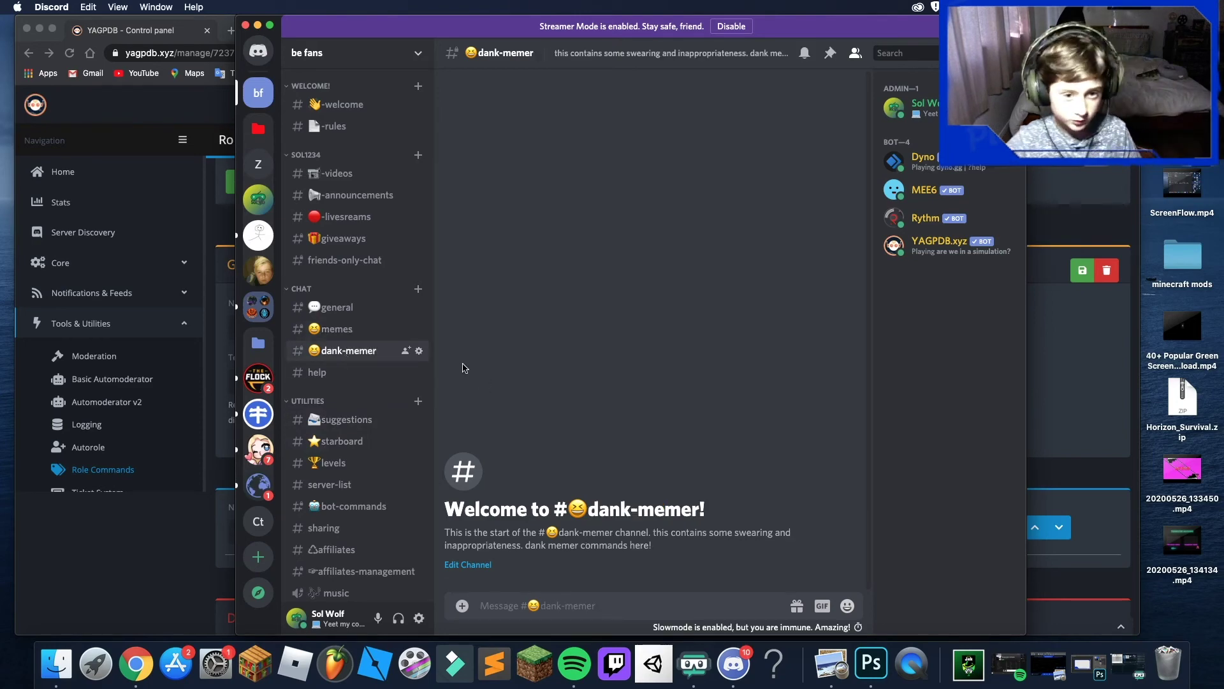
# - Delete the dank-memer and help channels, confirming each deletion
pyautogui.click(419, 351)
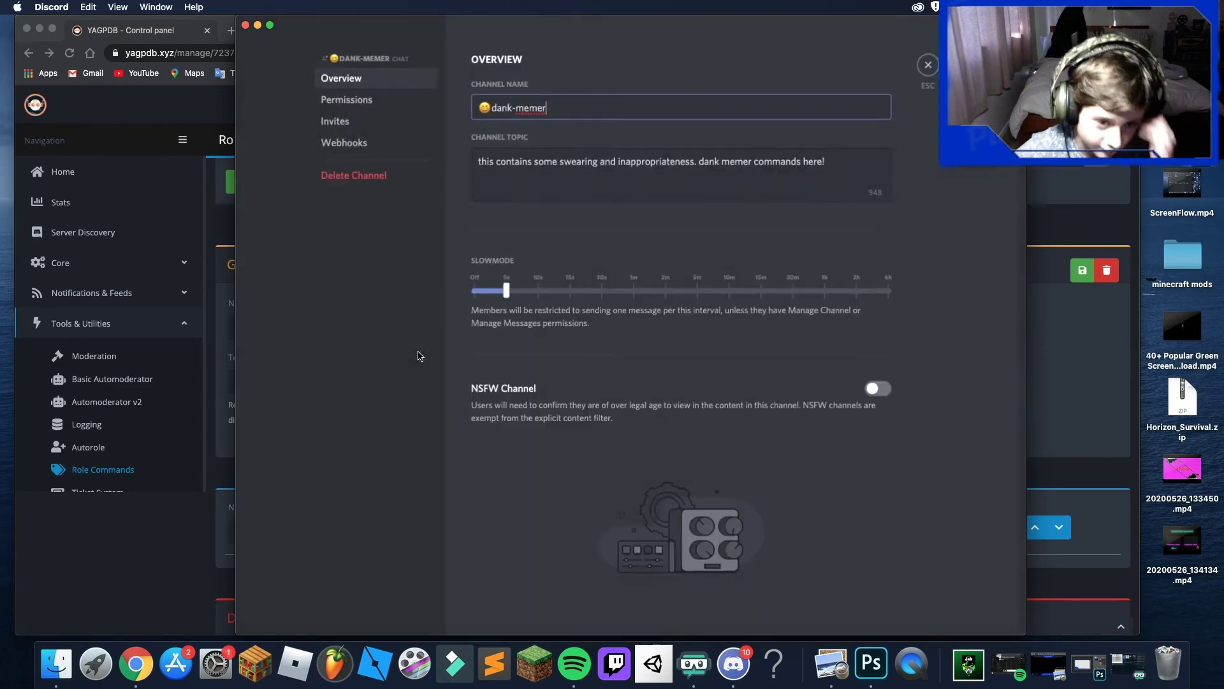
pyautogui.click(376, 176)
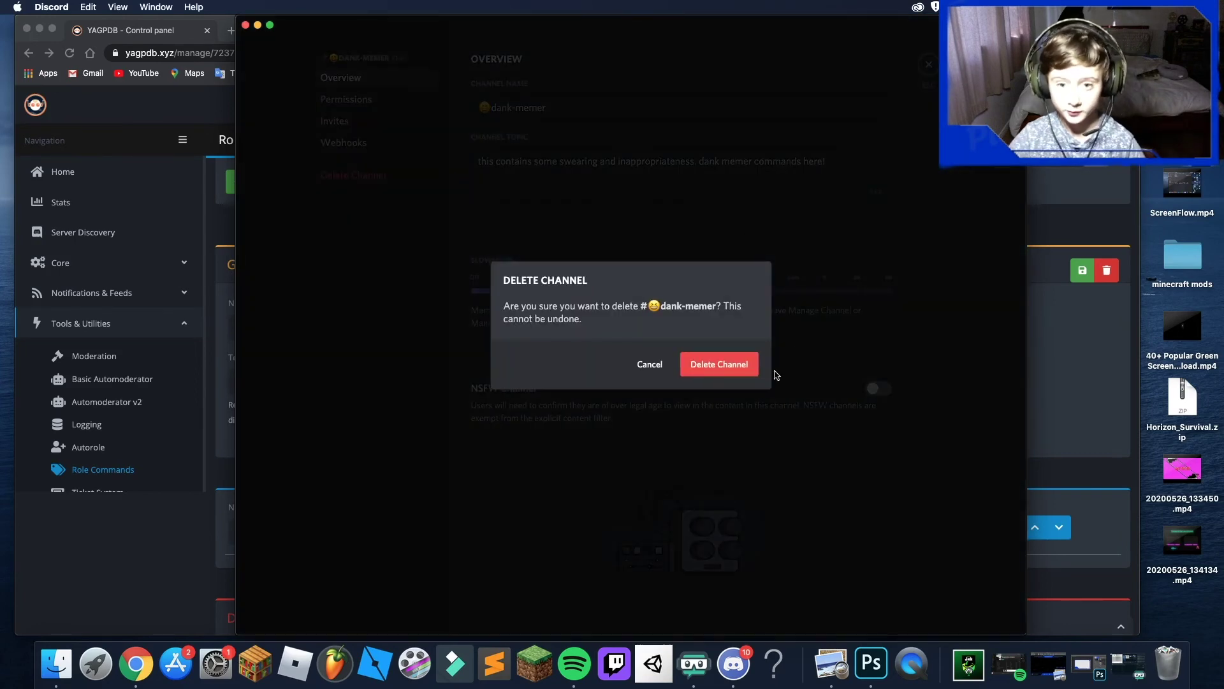
pyautogui.click(721, 367)
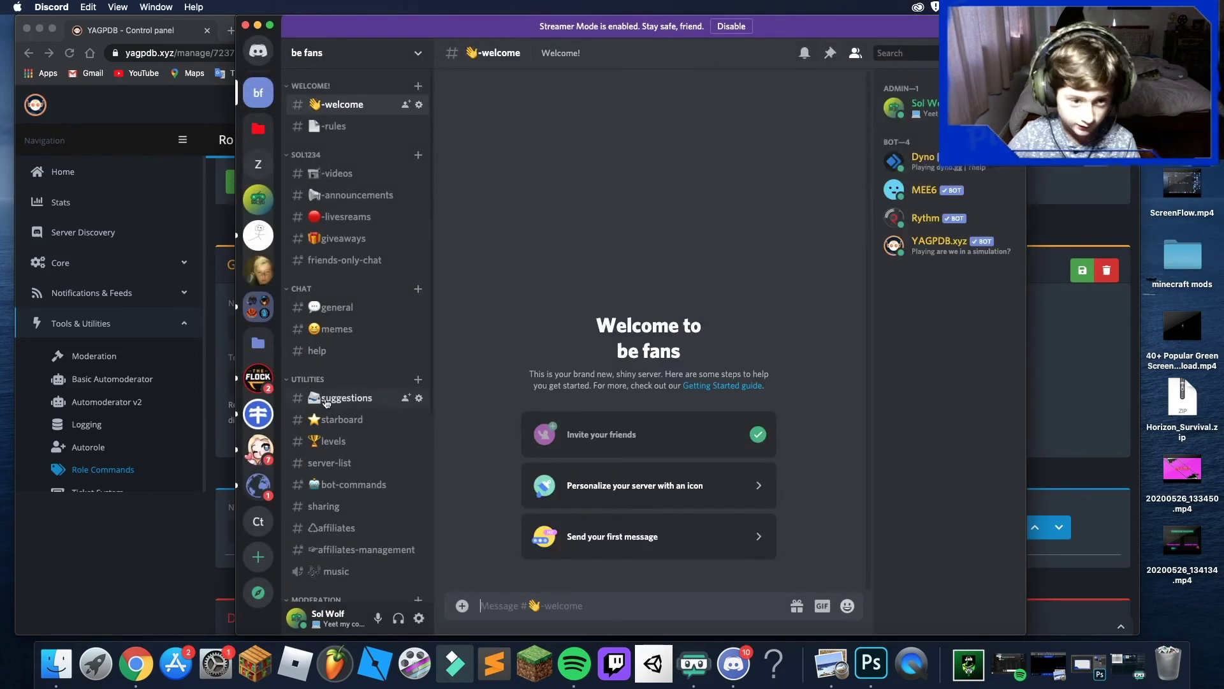
pyautogui.click(317, 351)
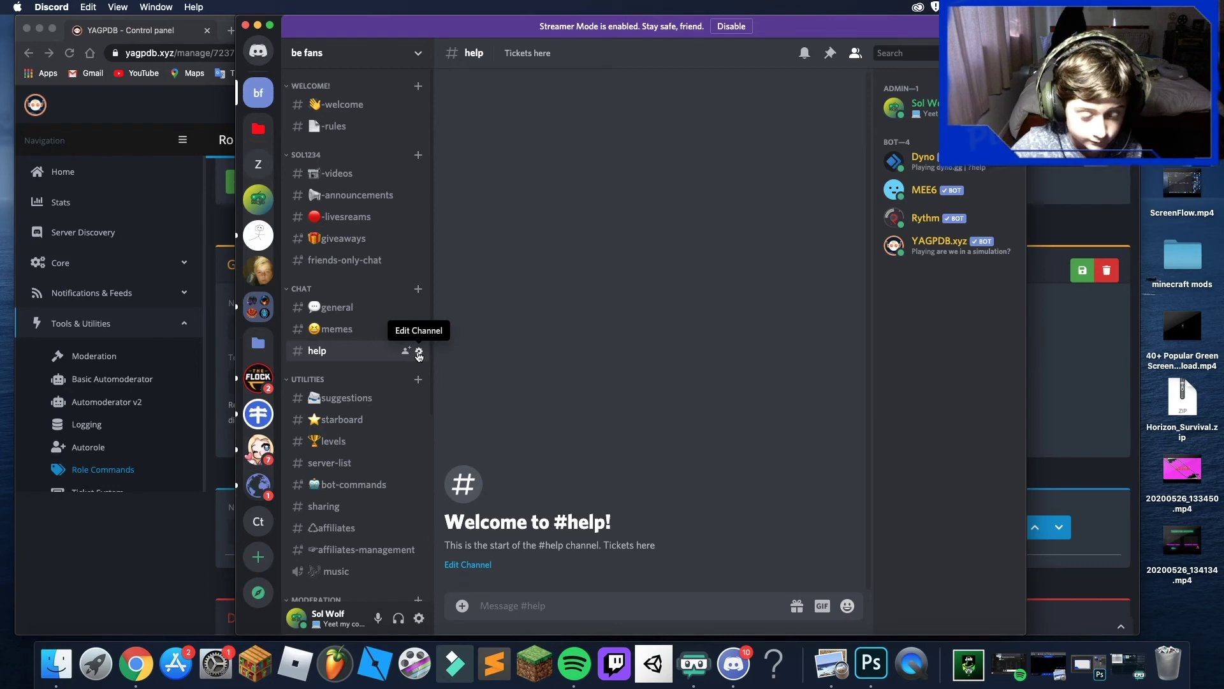
pyautogui.click(419, 351)
pyautogui.click(383, 178)
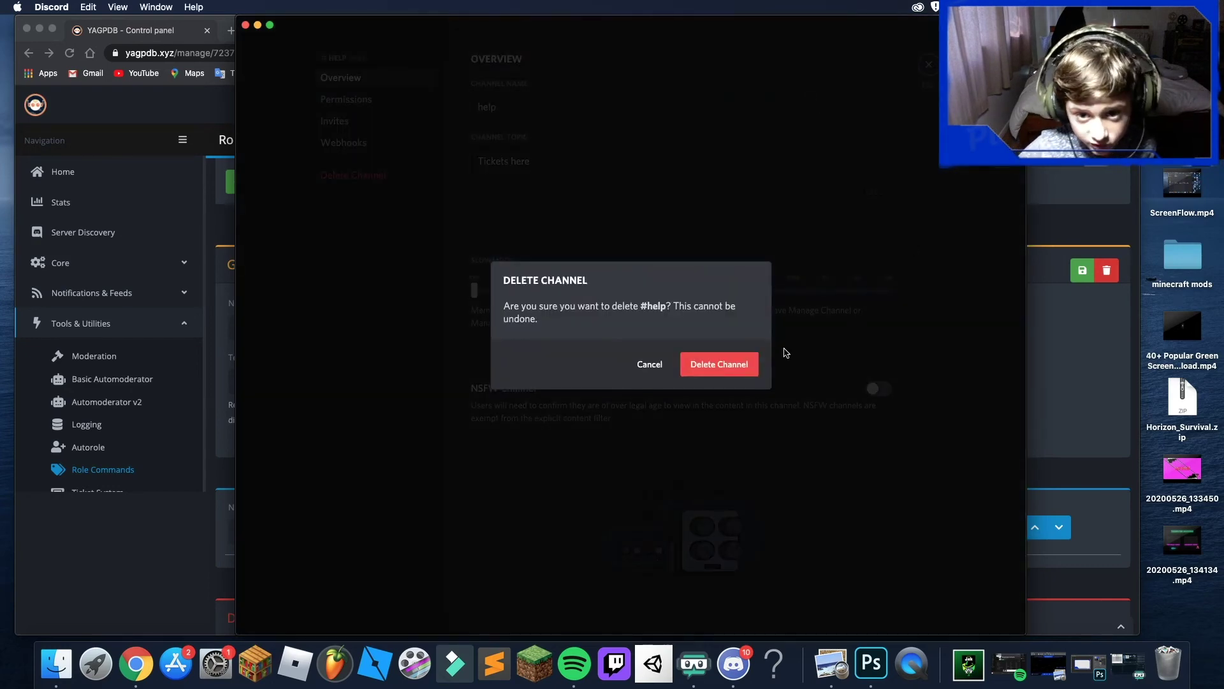
pyautogui.click(719, 364)
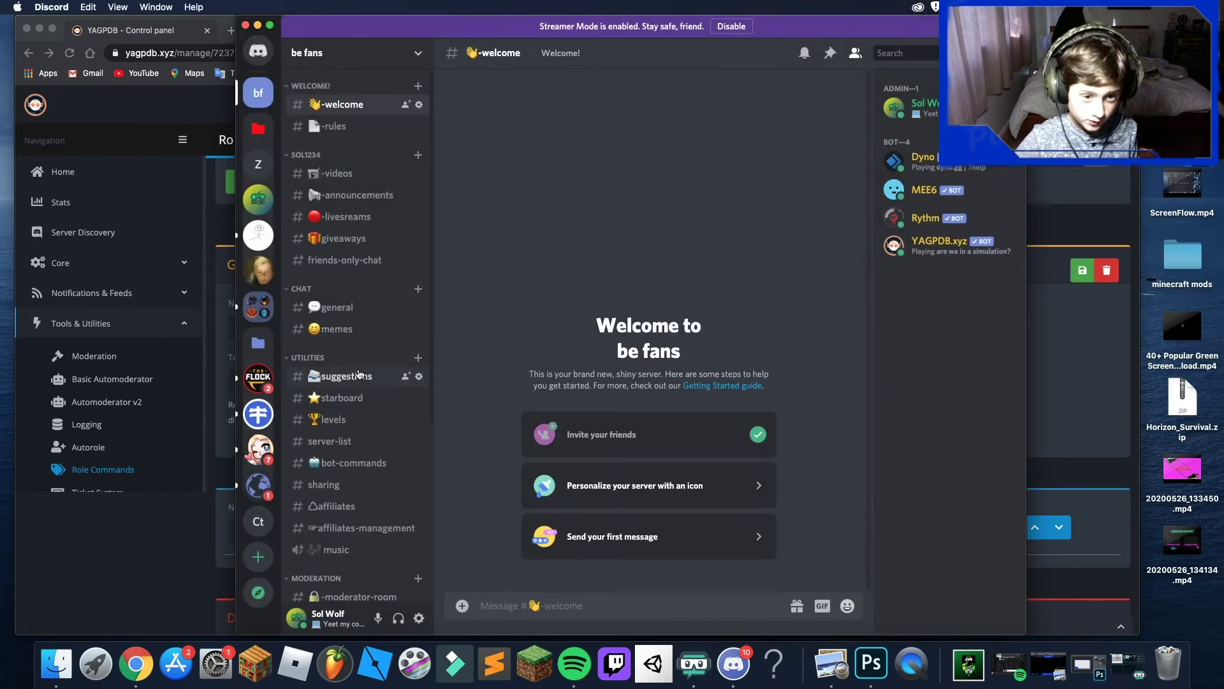
# - Delete the starboard channel from its channel settings
pyautogui.scroll(-3, 377, 464)
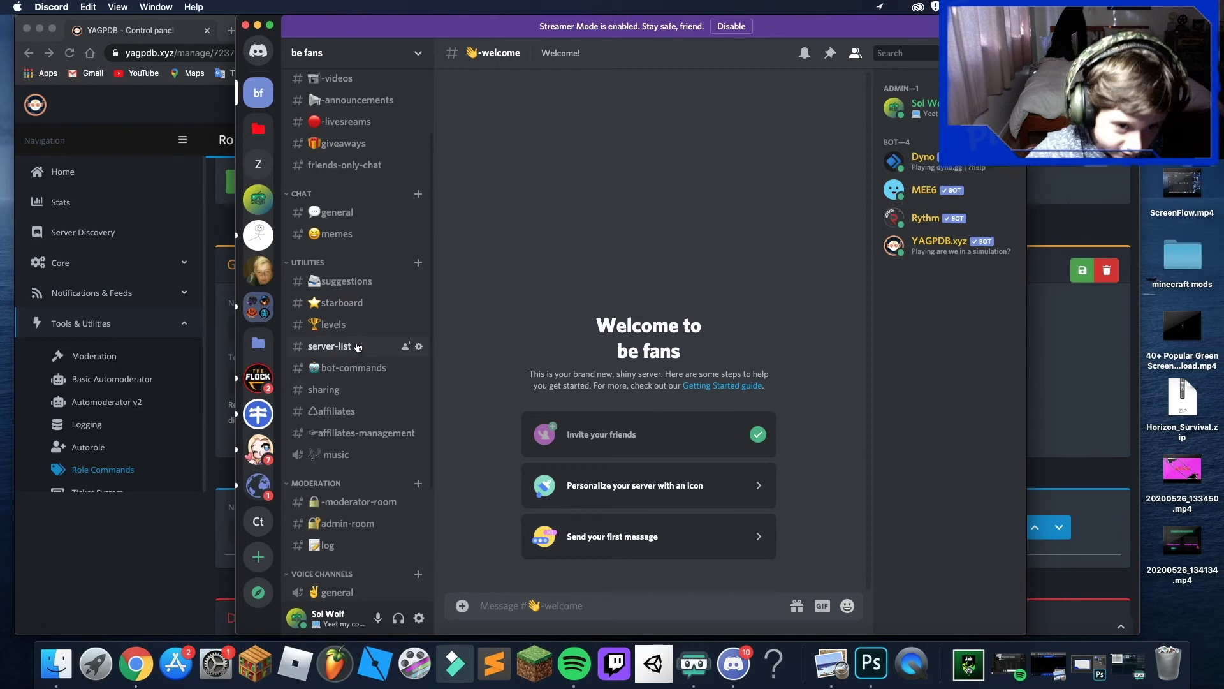
pyautogui.click(419, 304)
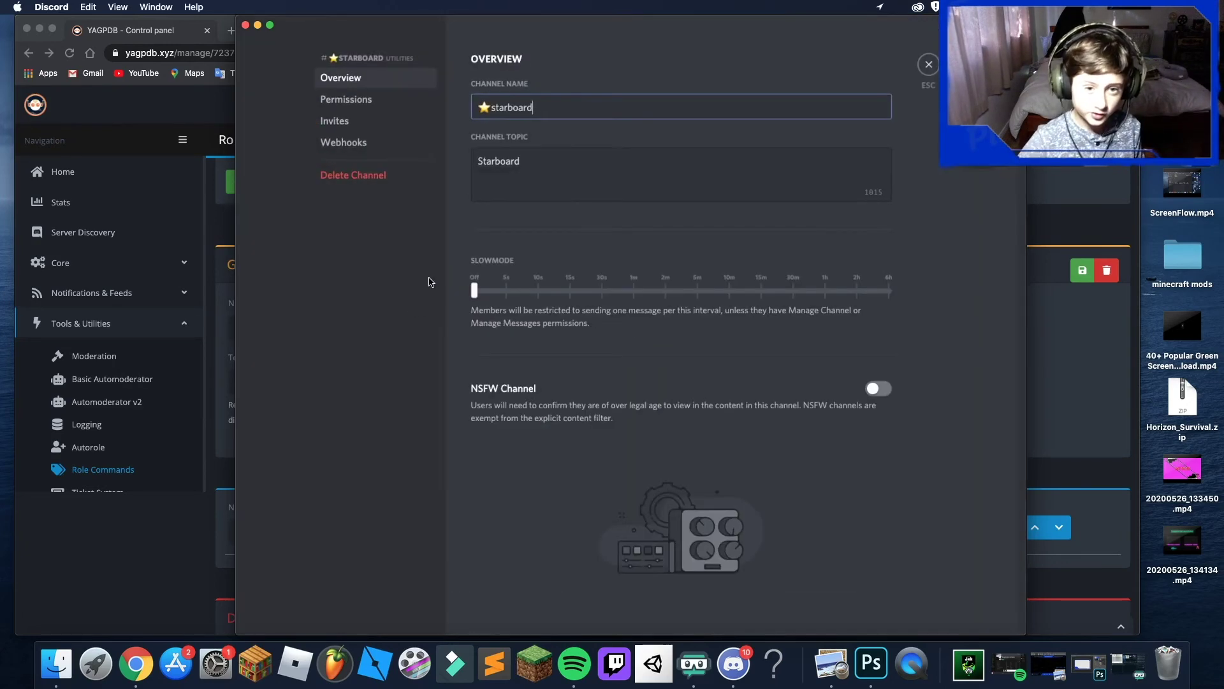
pyautogui.click(376, 184)
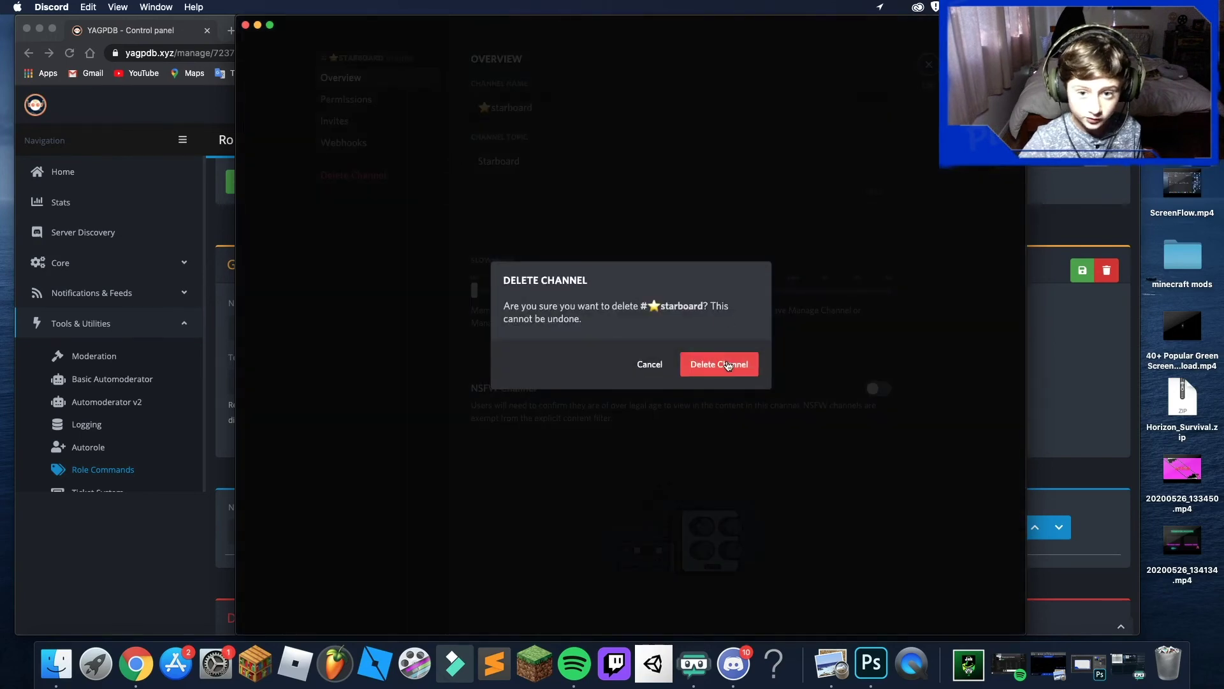
pyautogui.click(706, 359)
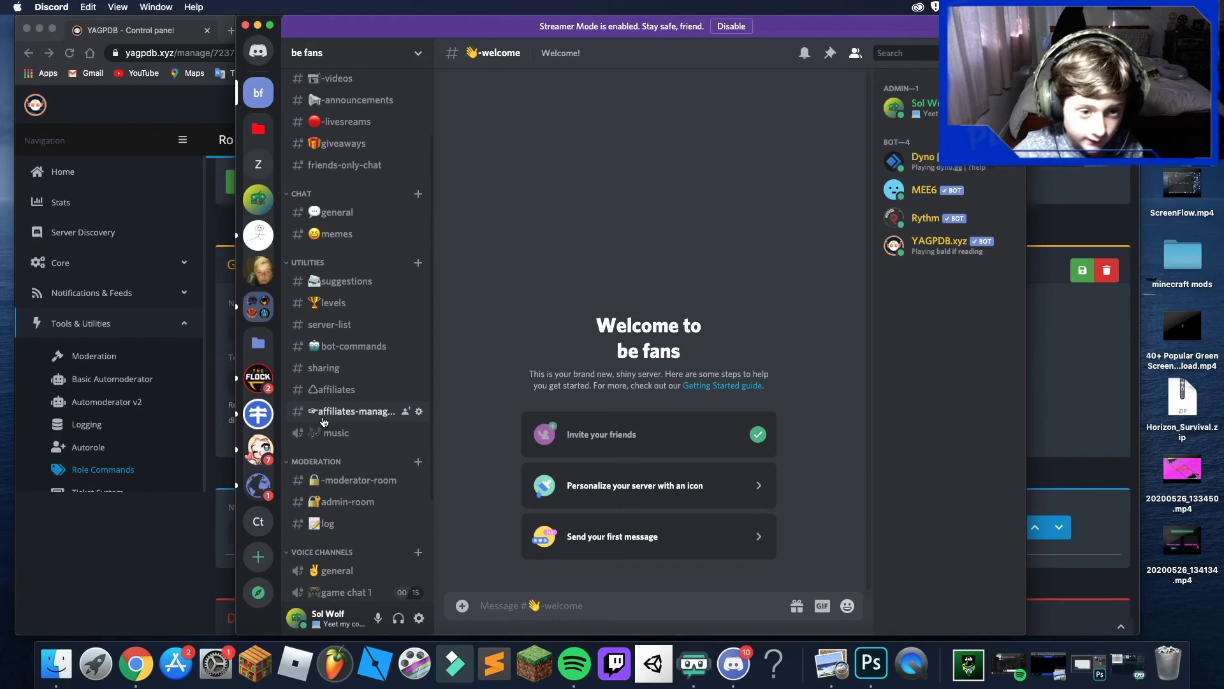
pyautogui.click(258, 199)
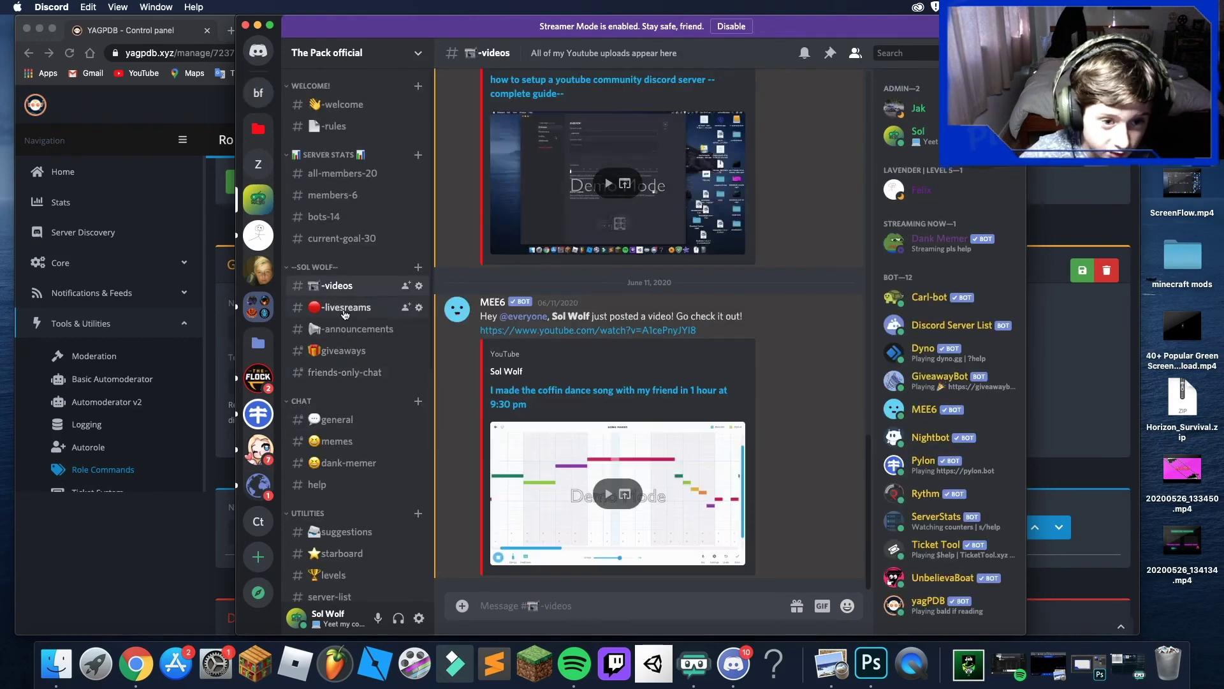
pyautogui.scroll(-5, 357, 389)
pyautogui.scroll(-2, 370, 540)
pyautogui.click(335, 451)
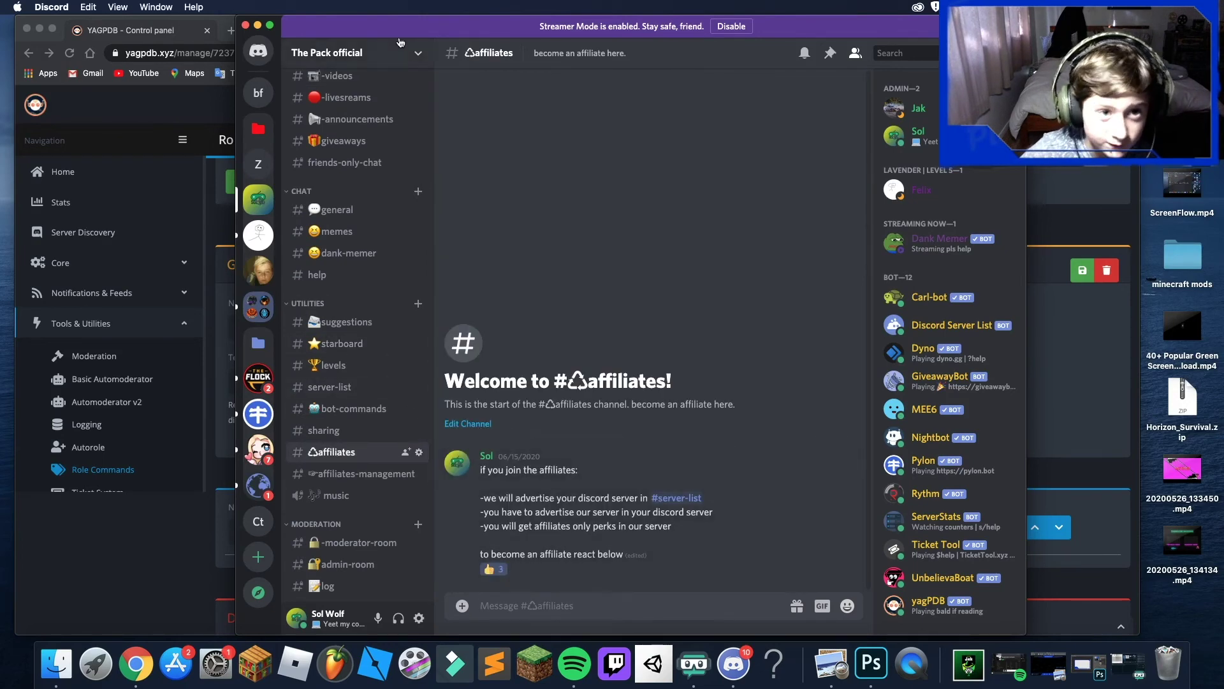
pyautogui.click(258, 24)
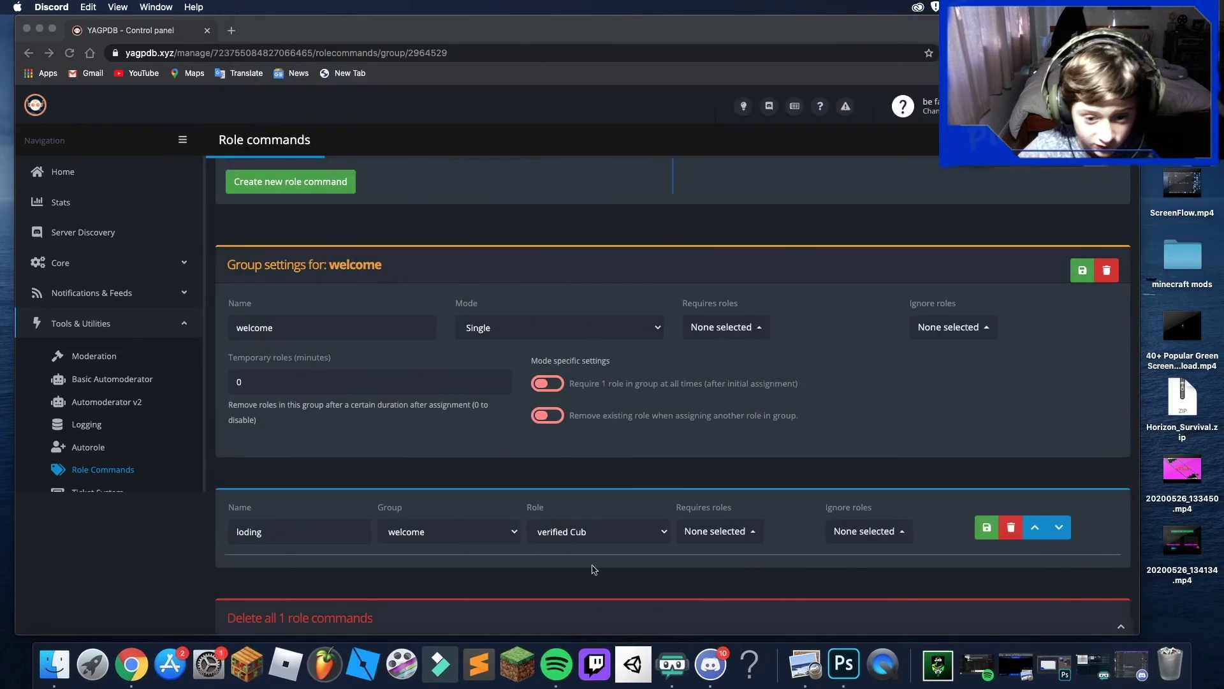
pyautogui.click(707, 679)
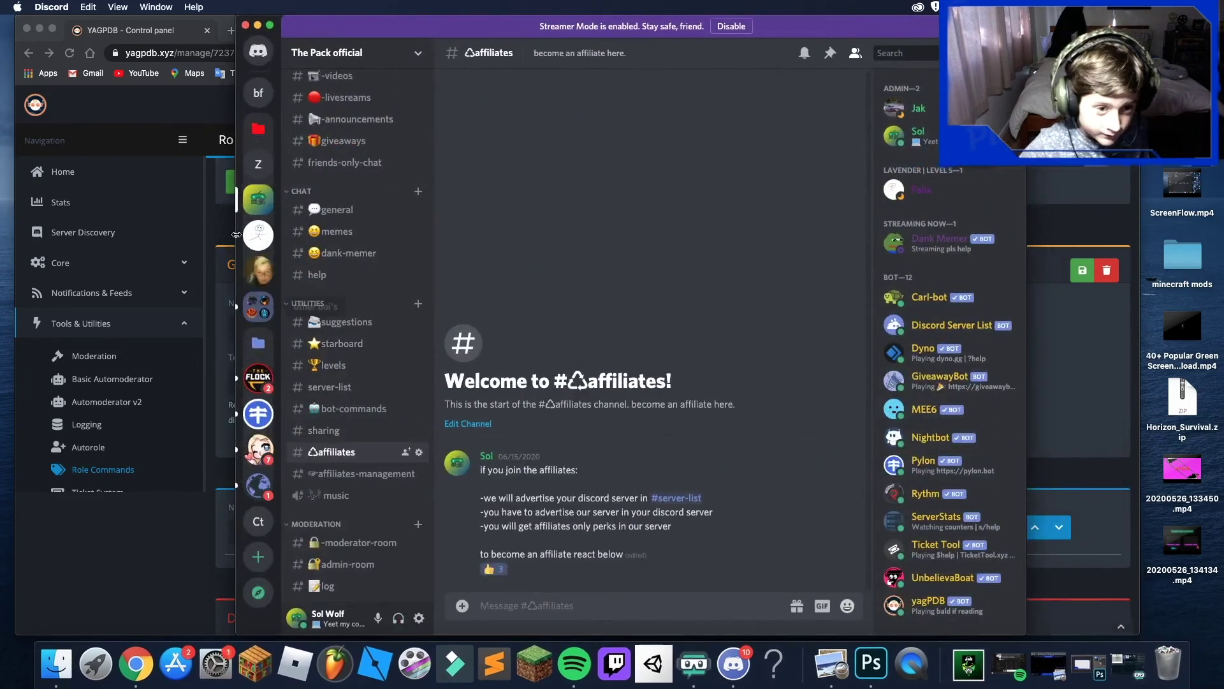
pyautogui.click(255, 106)
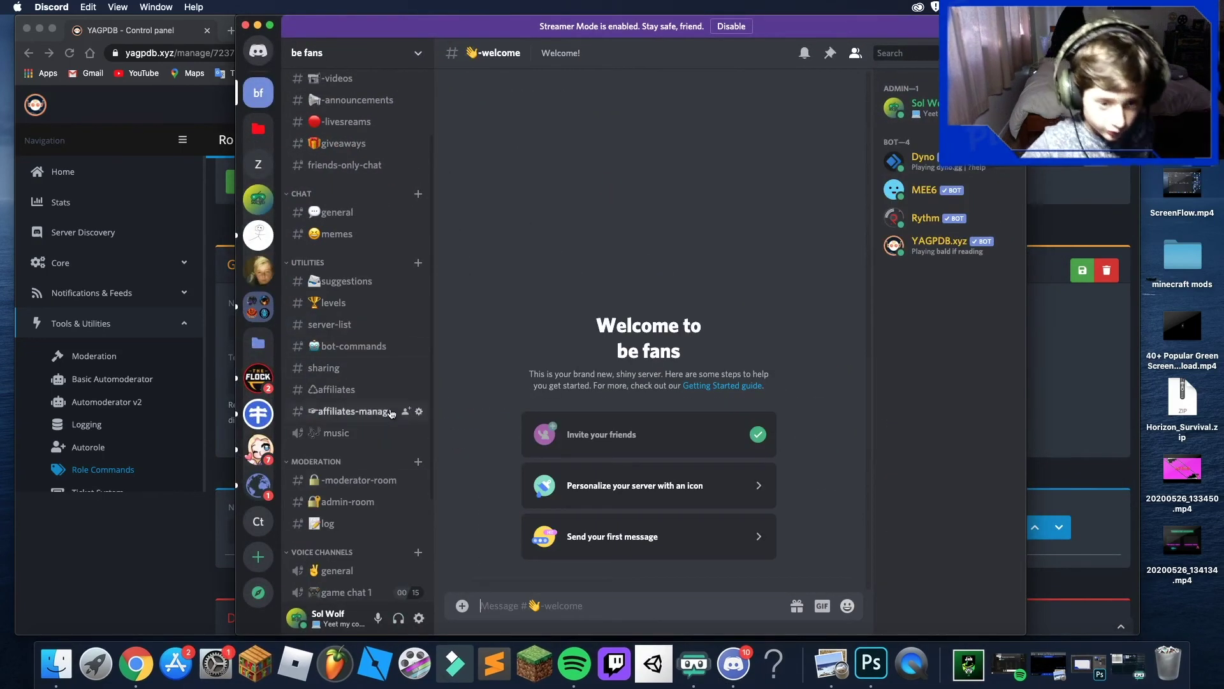
# - Delete #affiliates-management and #affiliates, confirming each deletion
pyautogui.click(419, 410)
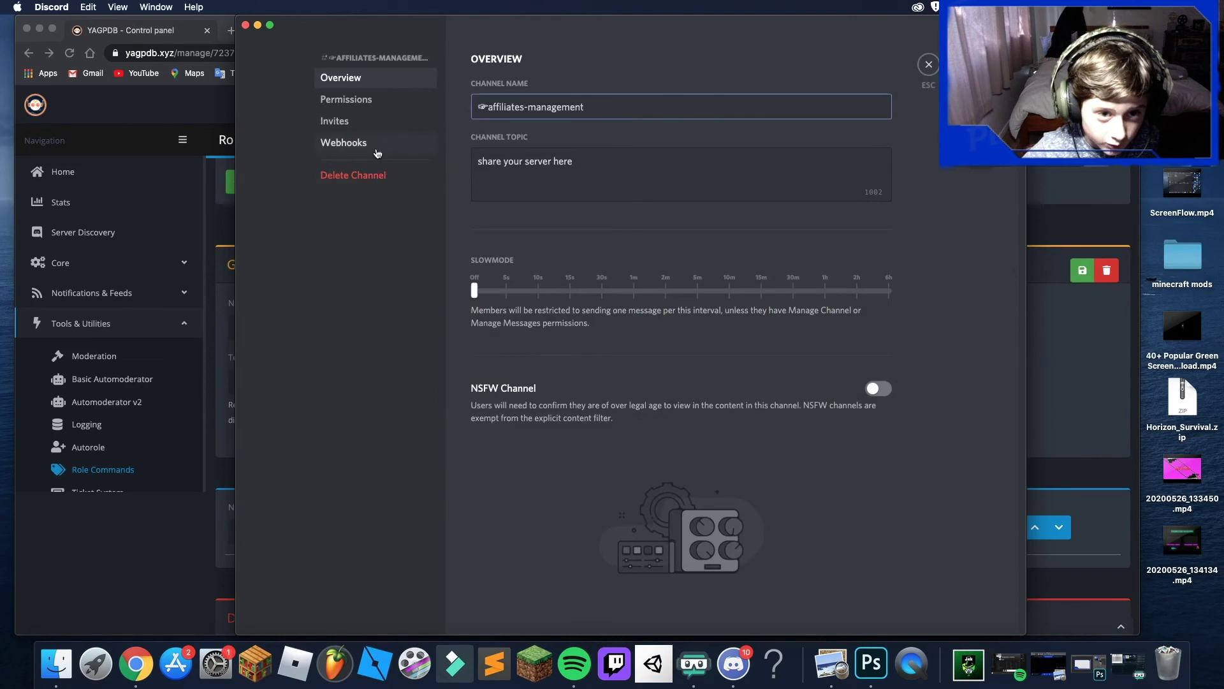
pyautogui.click(366, 175)
pyautogui.click(727, 360)
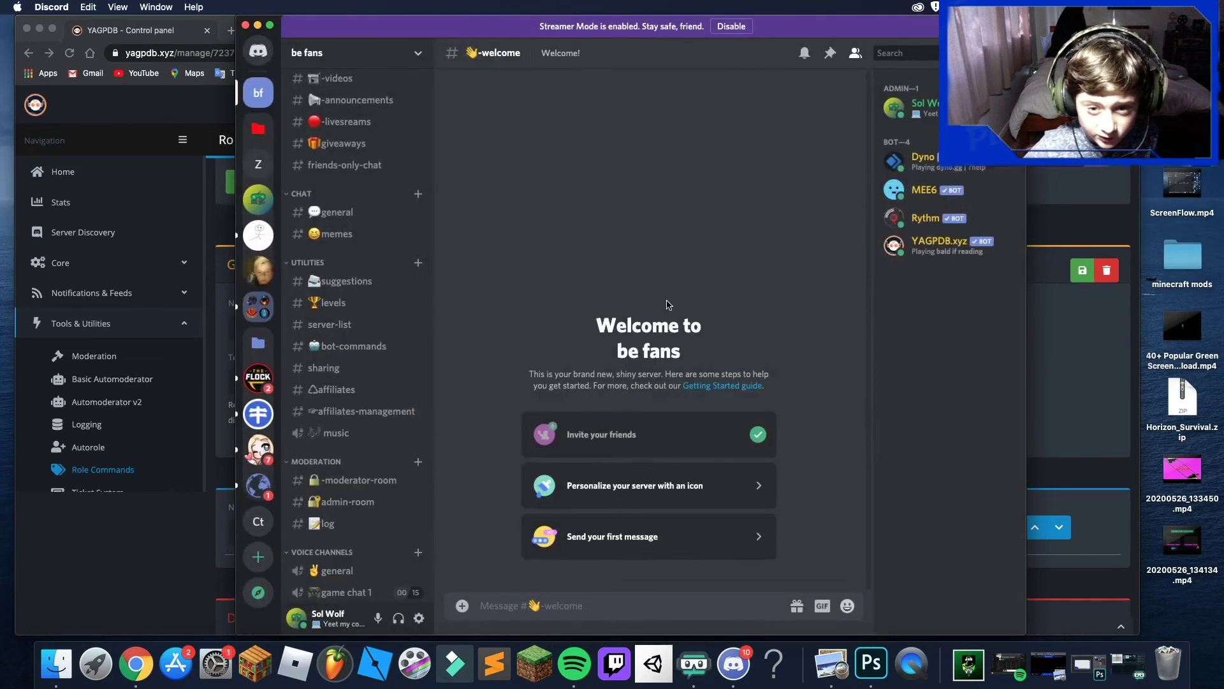
pyautogui.click(419, 389)
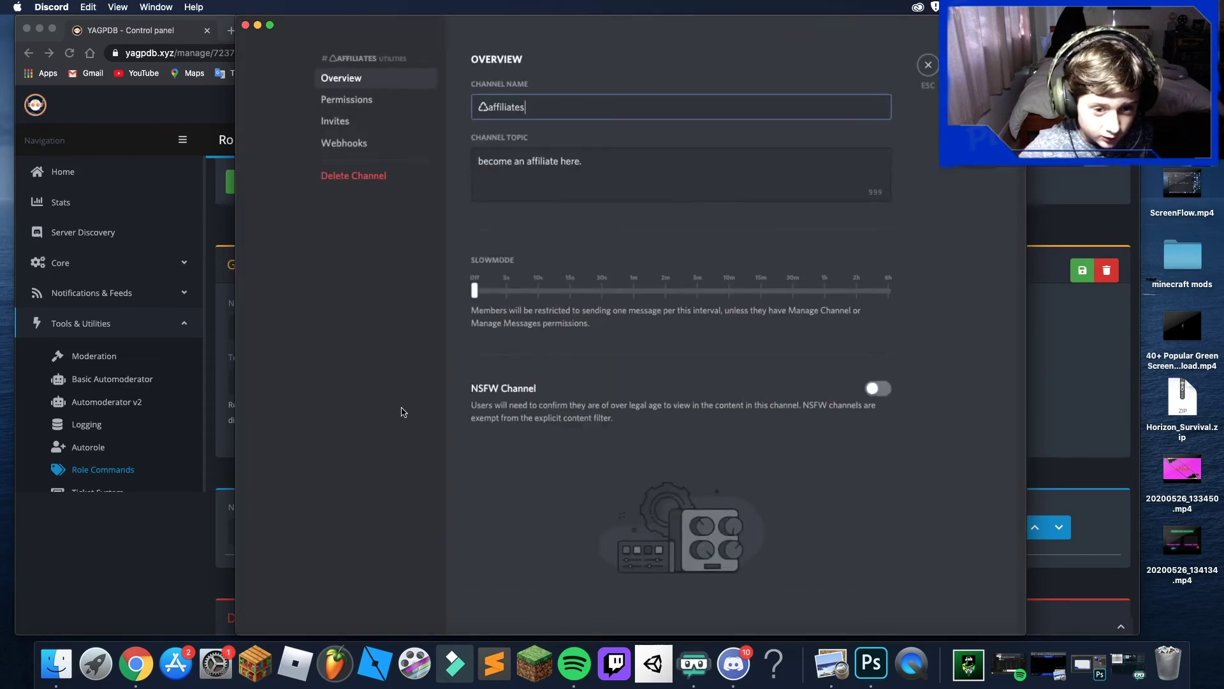
pyautogui.click(366, 175)
pyautogui.click(718, 366)
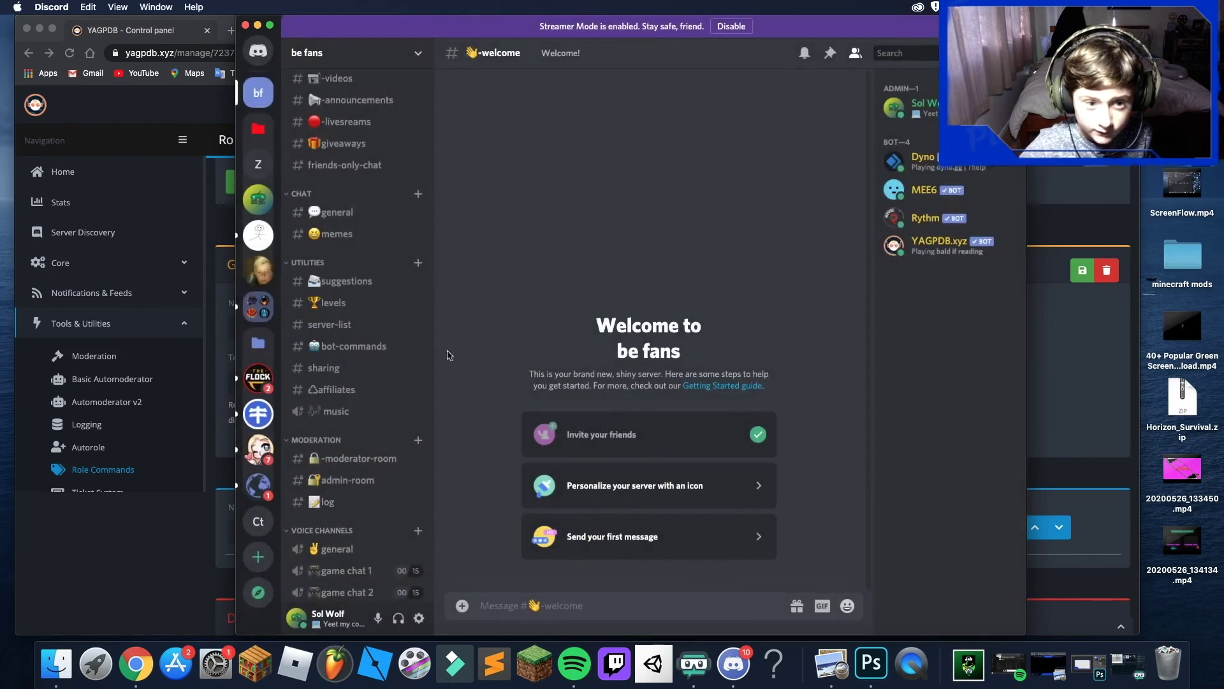
pyautogui.scroll(-1, 373, 454)
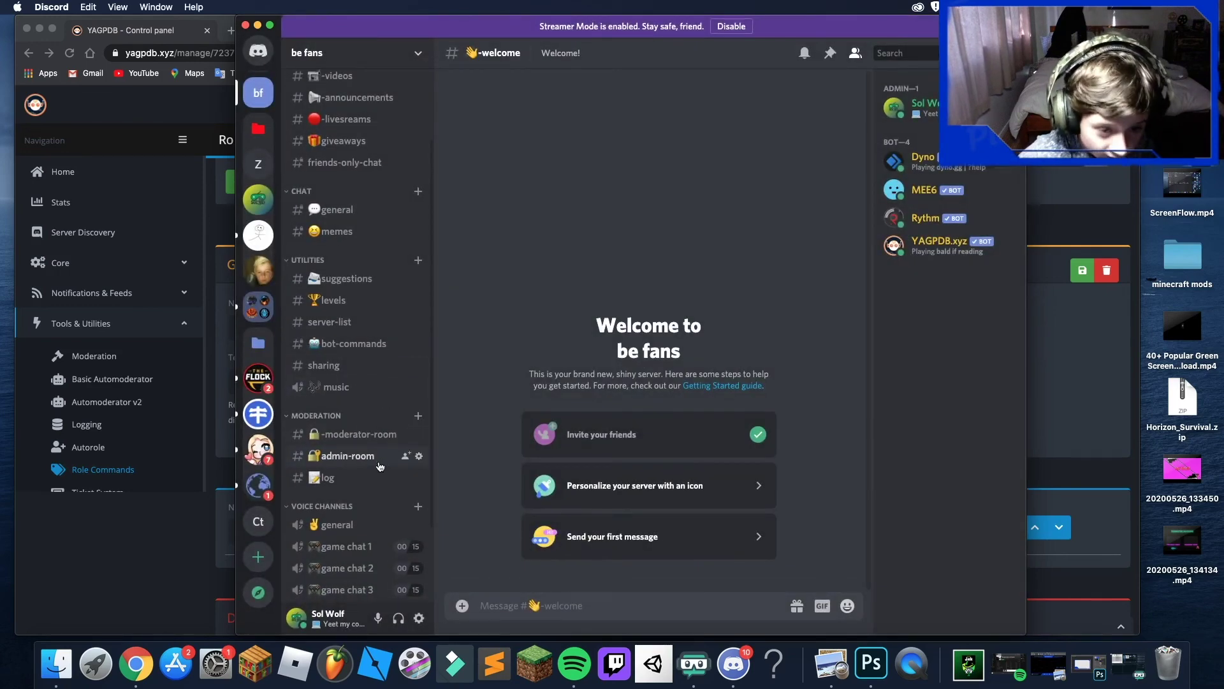
# - Browse #moderator-room and #admin-room, then open #log and scroll through it
pyautogui.click(367, 436)
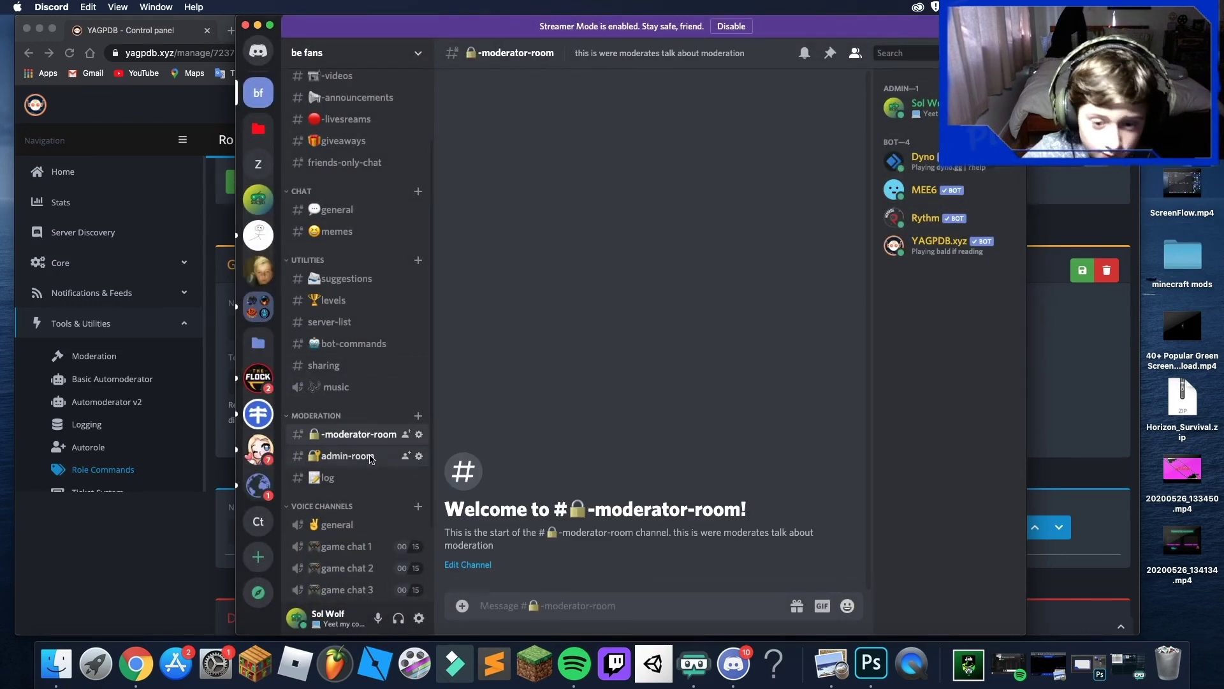
pyautogui.click(372, 459)
pyautogui.click(376, 436)
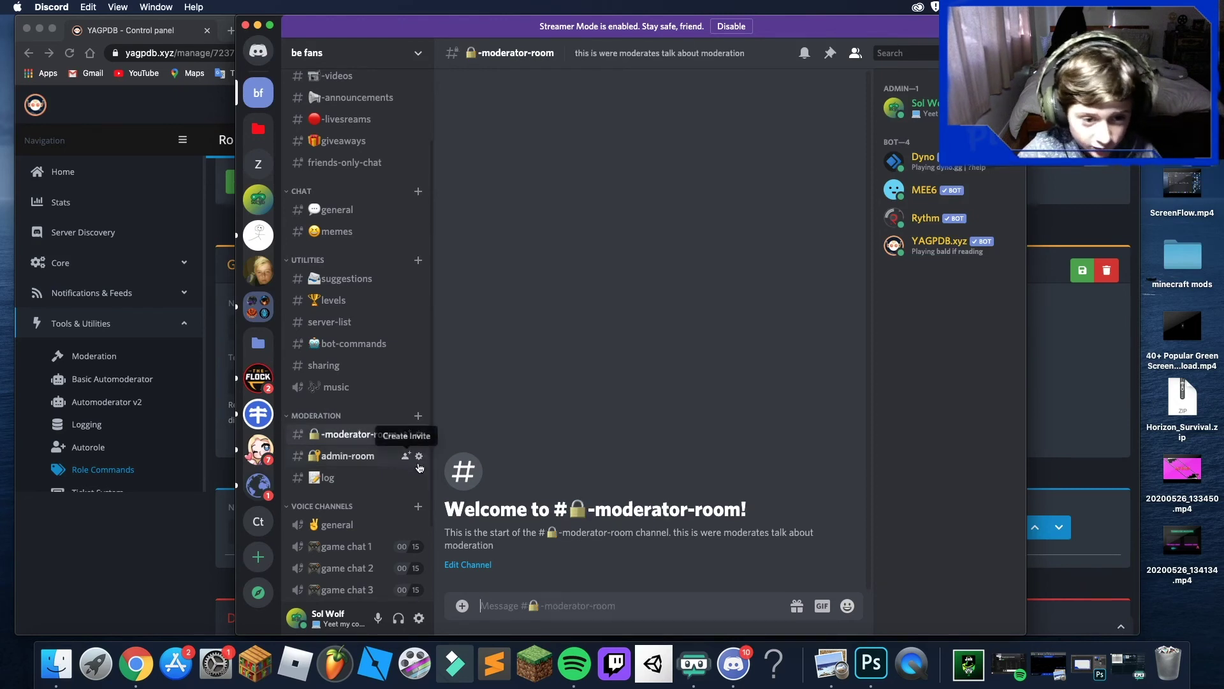
pyautogui.click(367, 456)
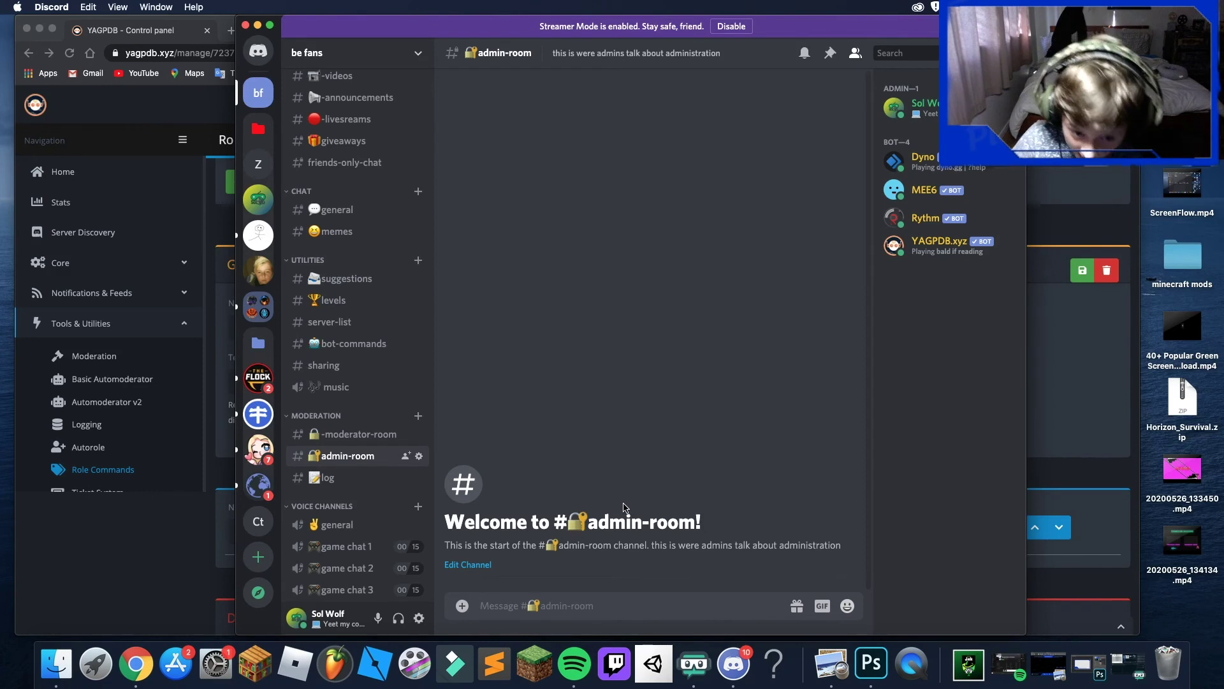
pyautogui.click(328, 479)
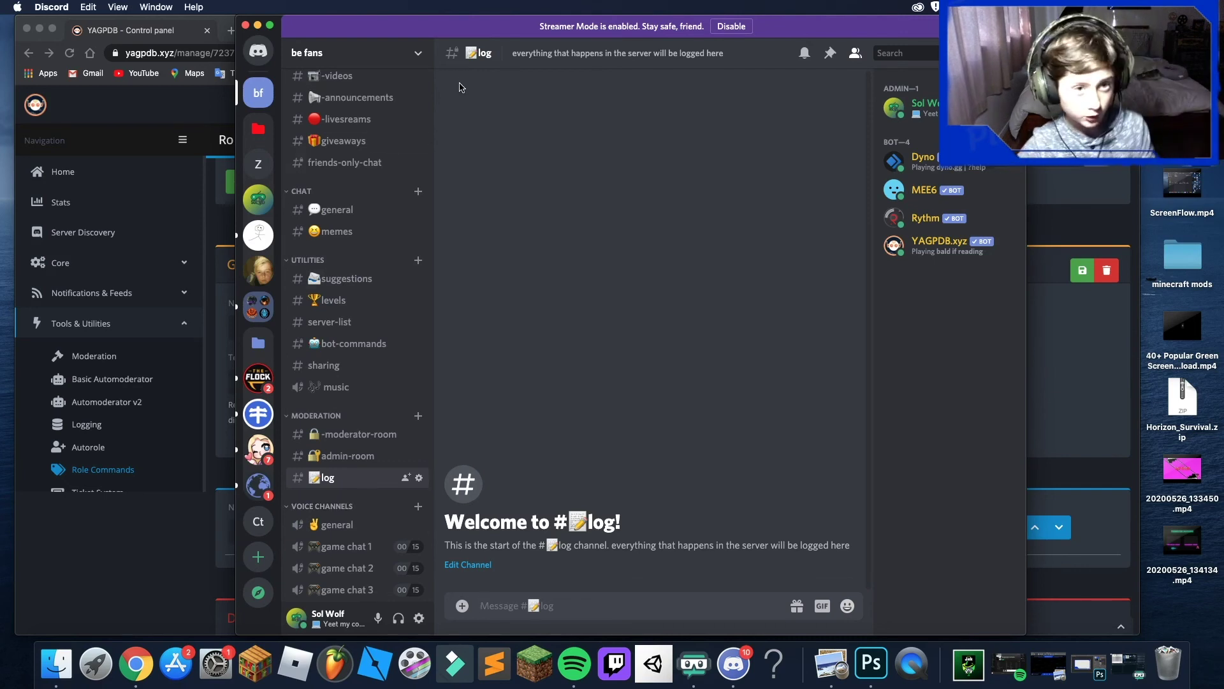
pyautogui.scroll(-3, 366, 462)
pyautogui.scroll(-1, 366, 460)
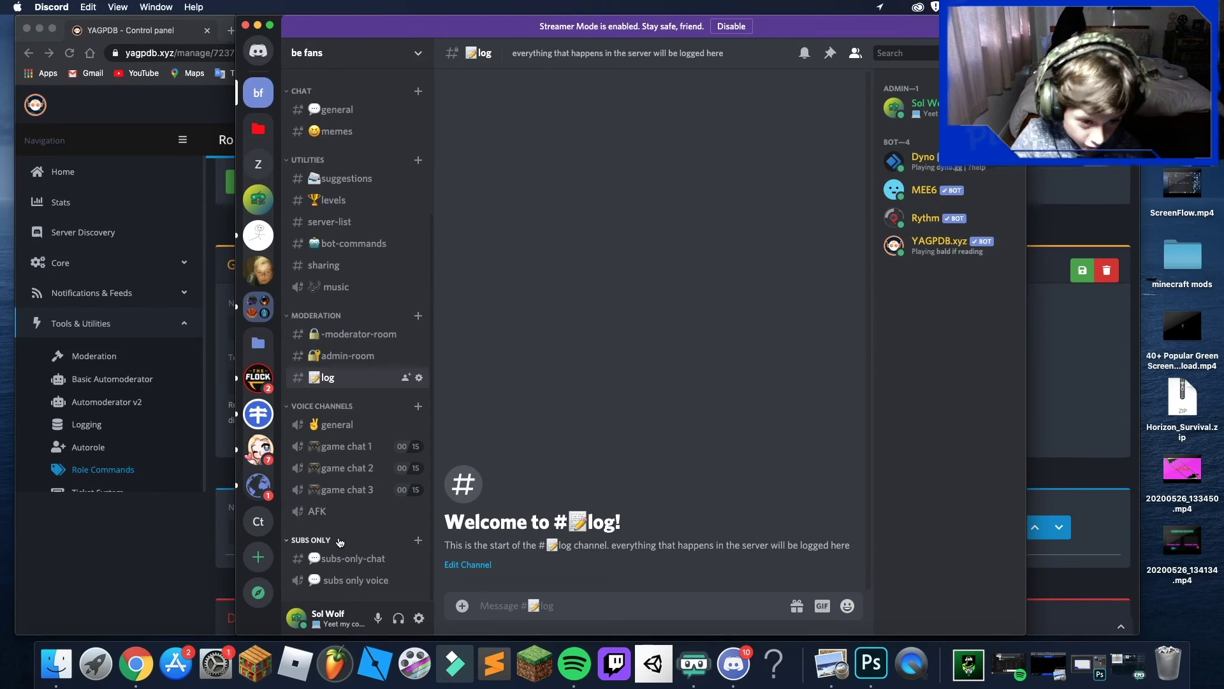
pyautogui.scroll(5, 337, 543)
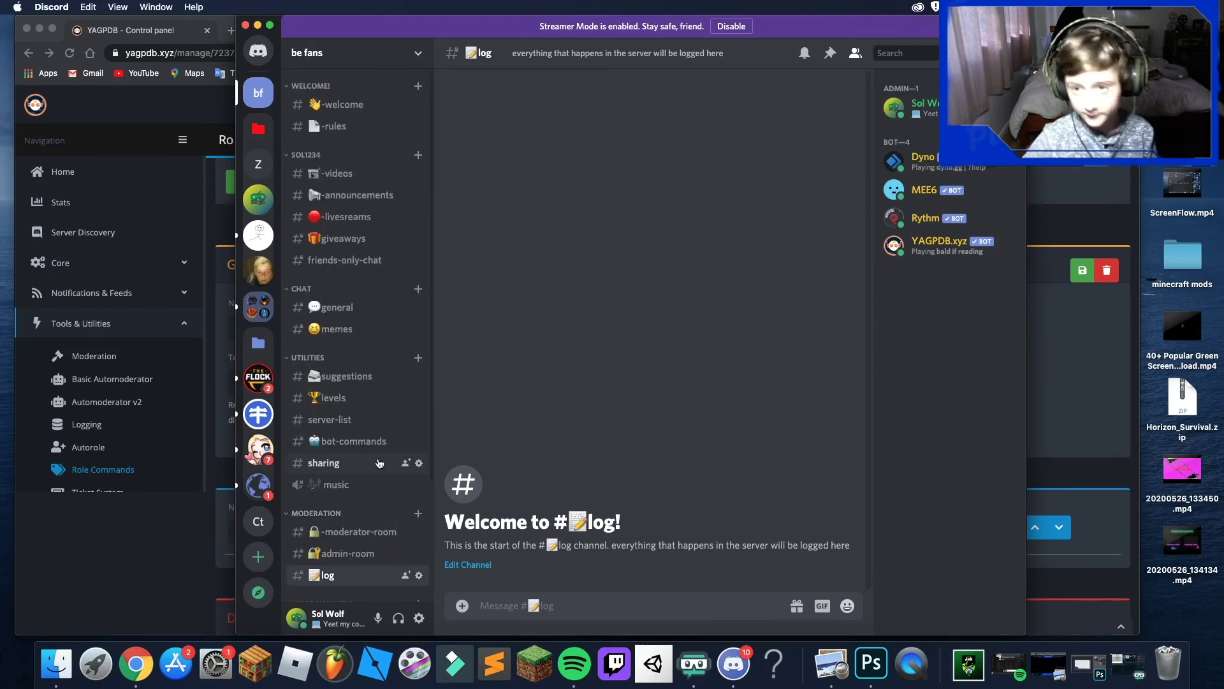
pyautogui.scroll(-1, 379, 459)
pyautogui.scroll(1, 377, 330)
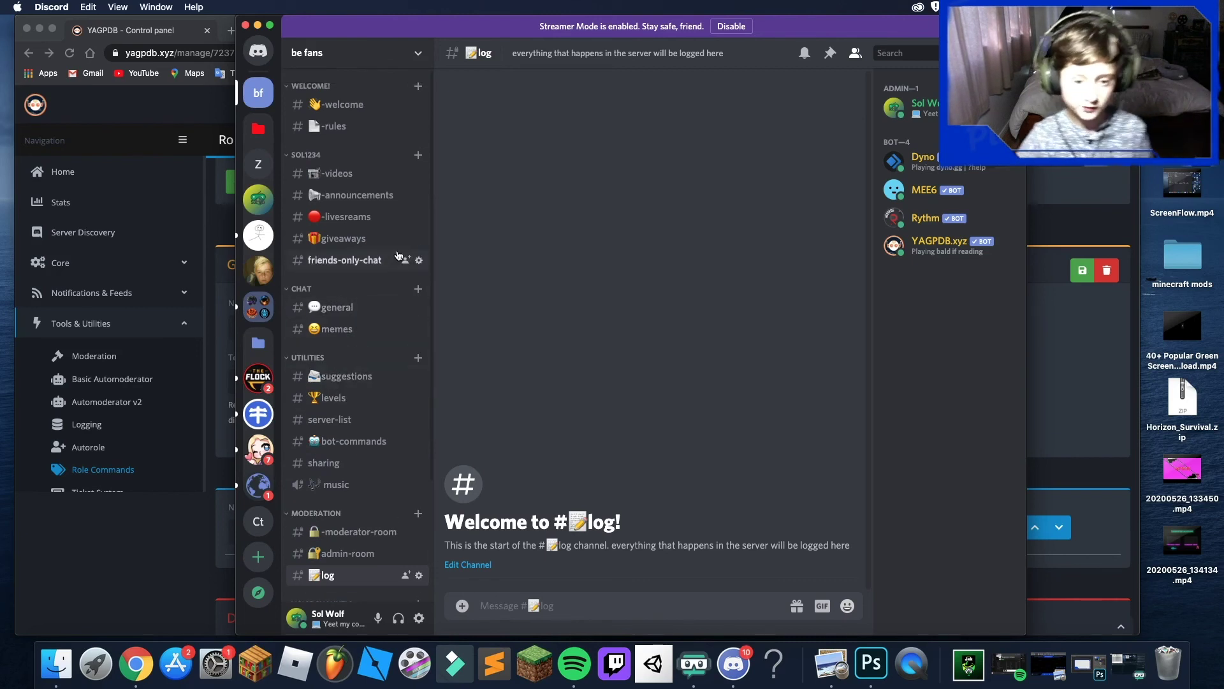
# - Open #general and send the short greeting 'h'
pyautogui.click(337, 306)
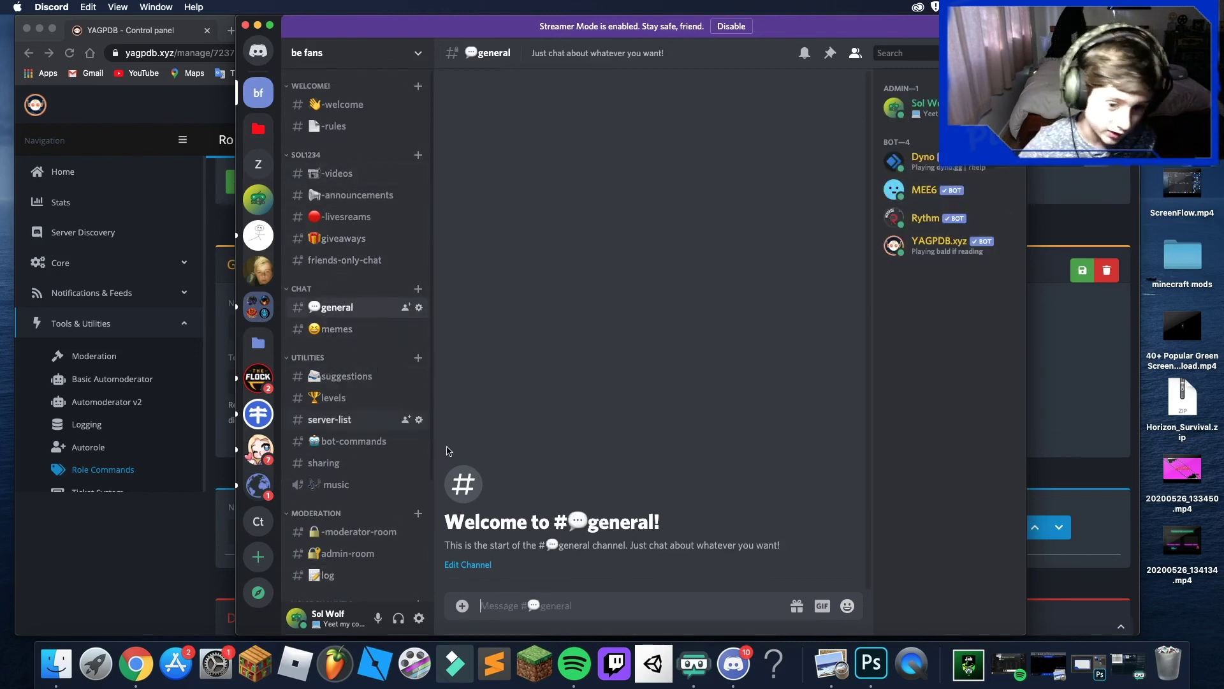
pyautogui.write('g')
pyautogui.press('BackSpace')
pyautogui.write('hi giuys it me sol')
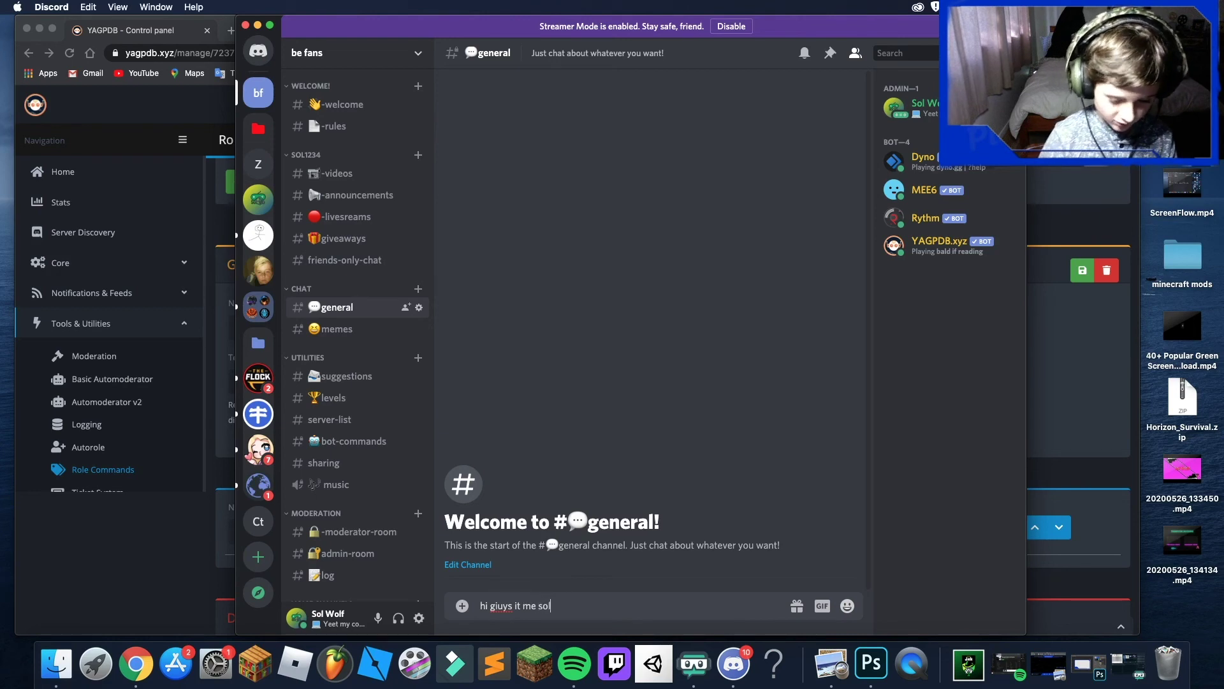
pyautogui.press('Return')
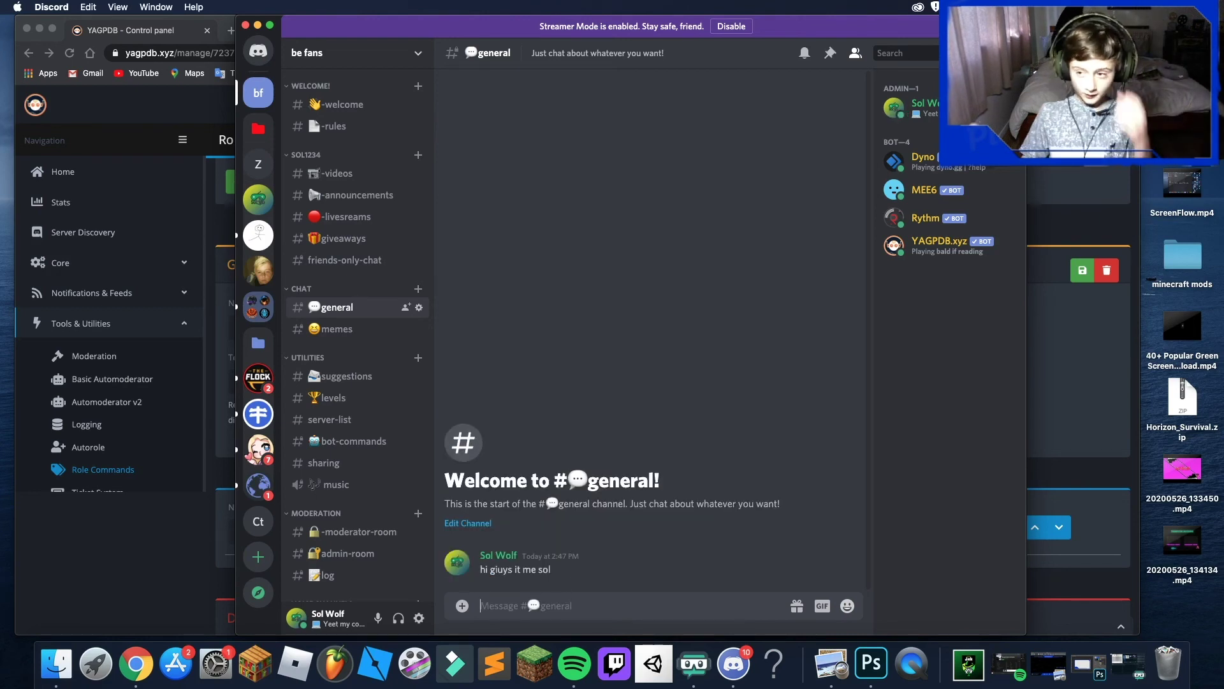